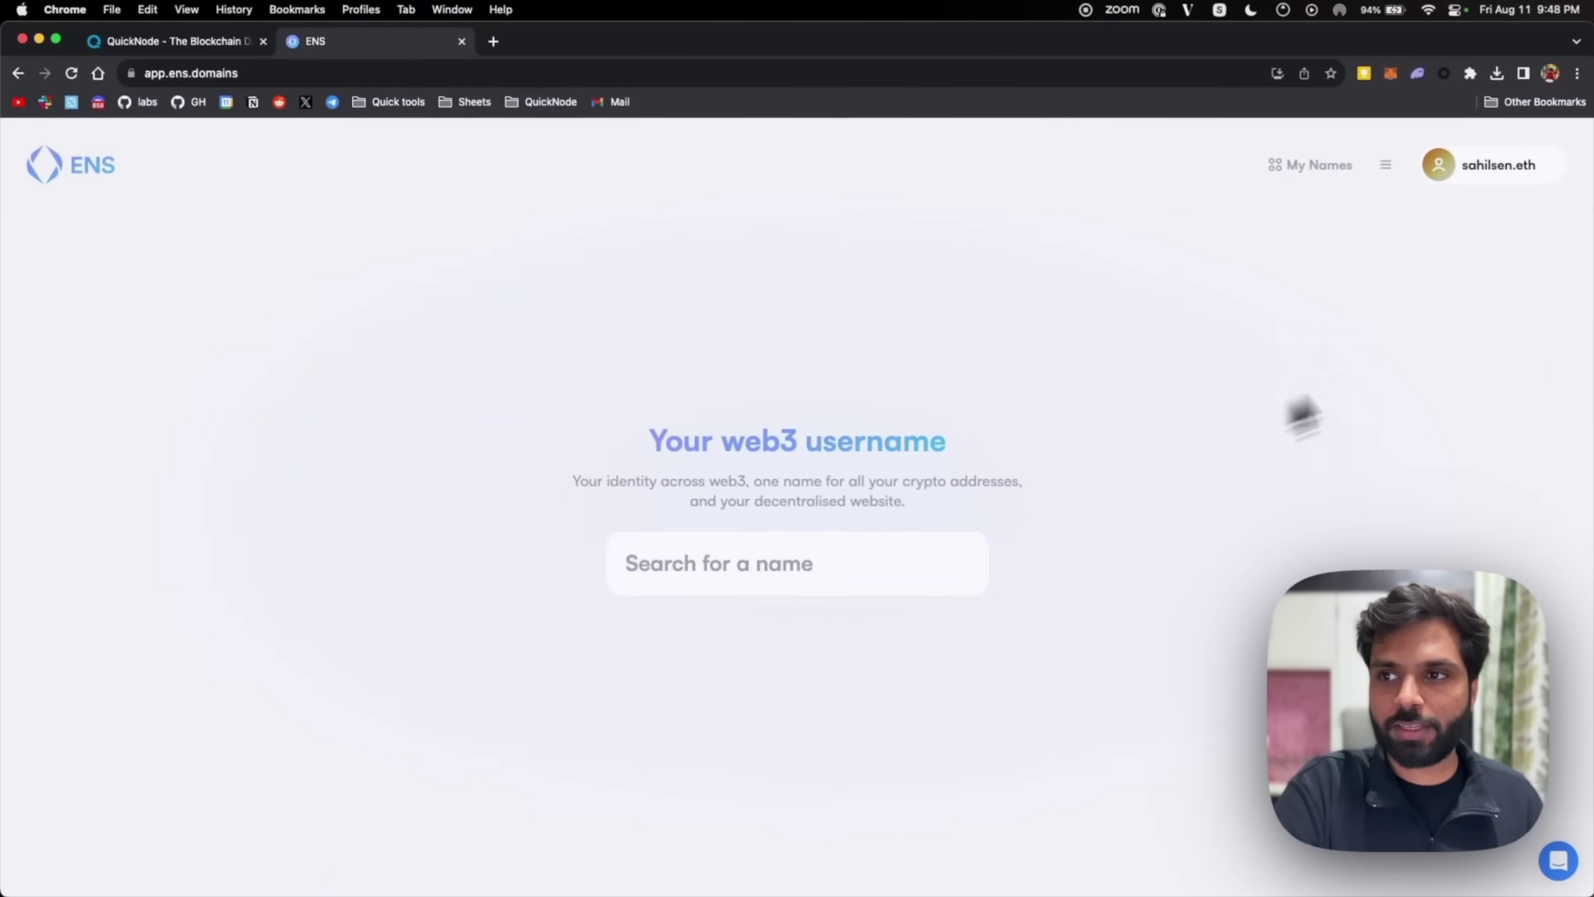
# Search for the name web3isking.eth and open its registration page
pyautogui.click(1467, 176)
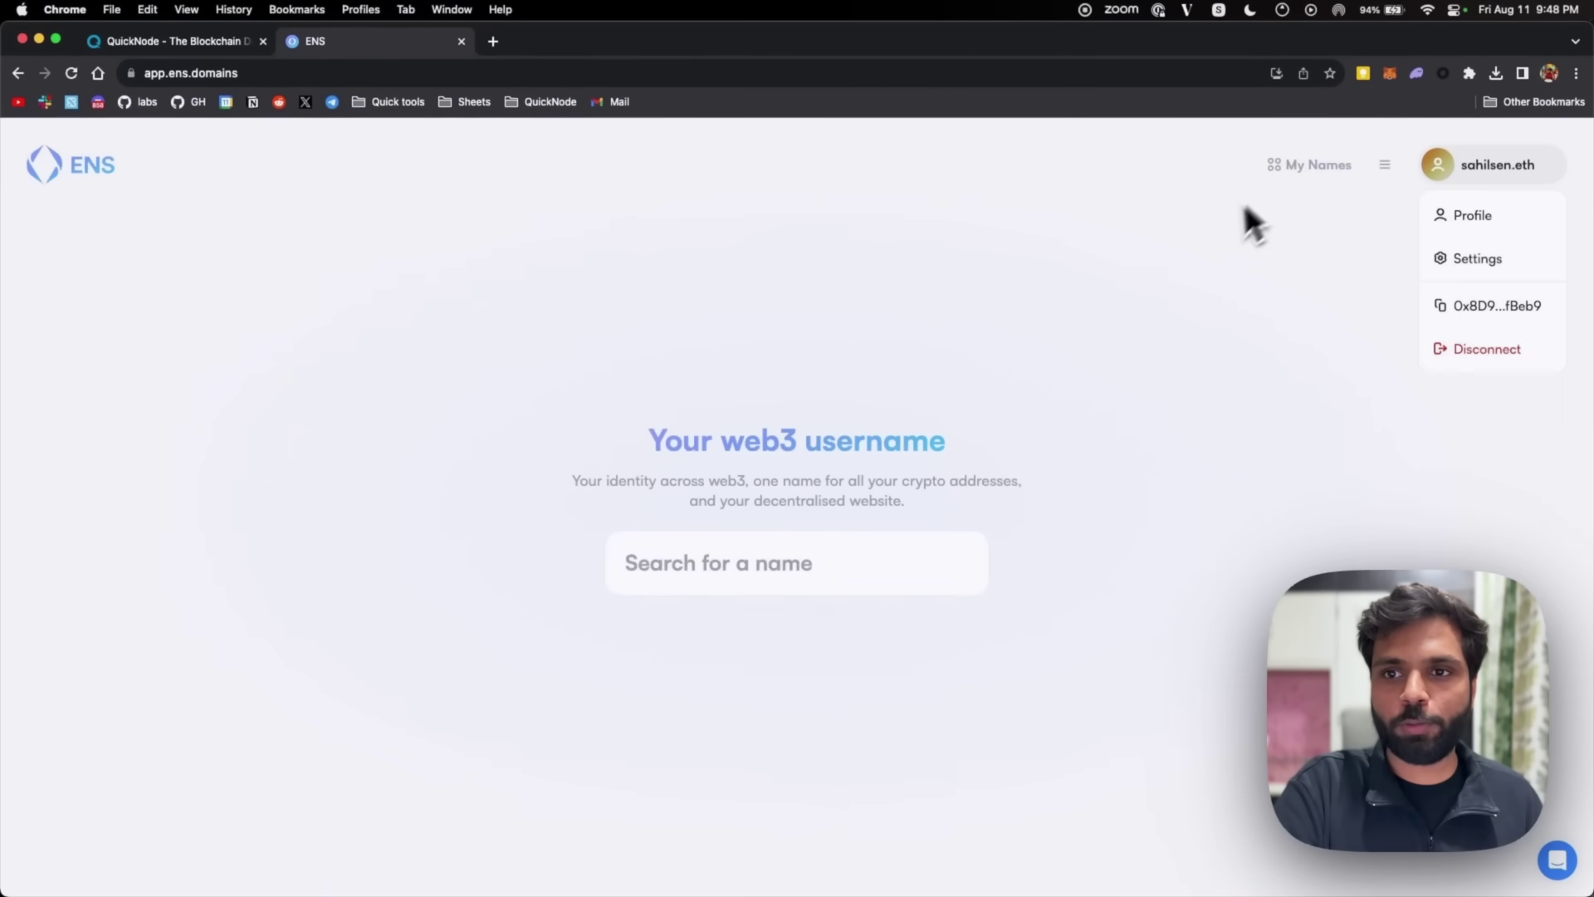
pyautogui.click(850, 565)
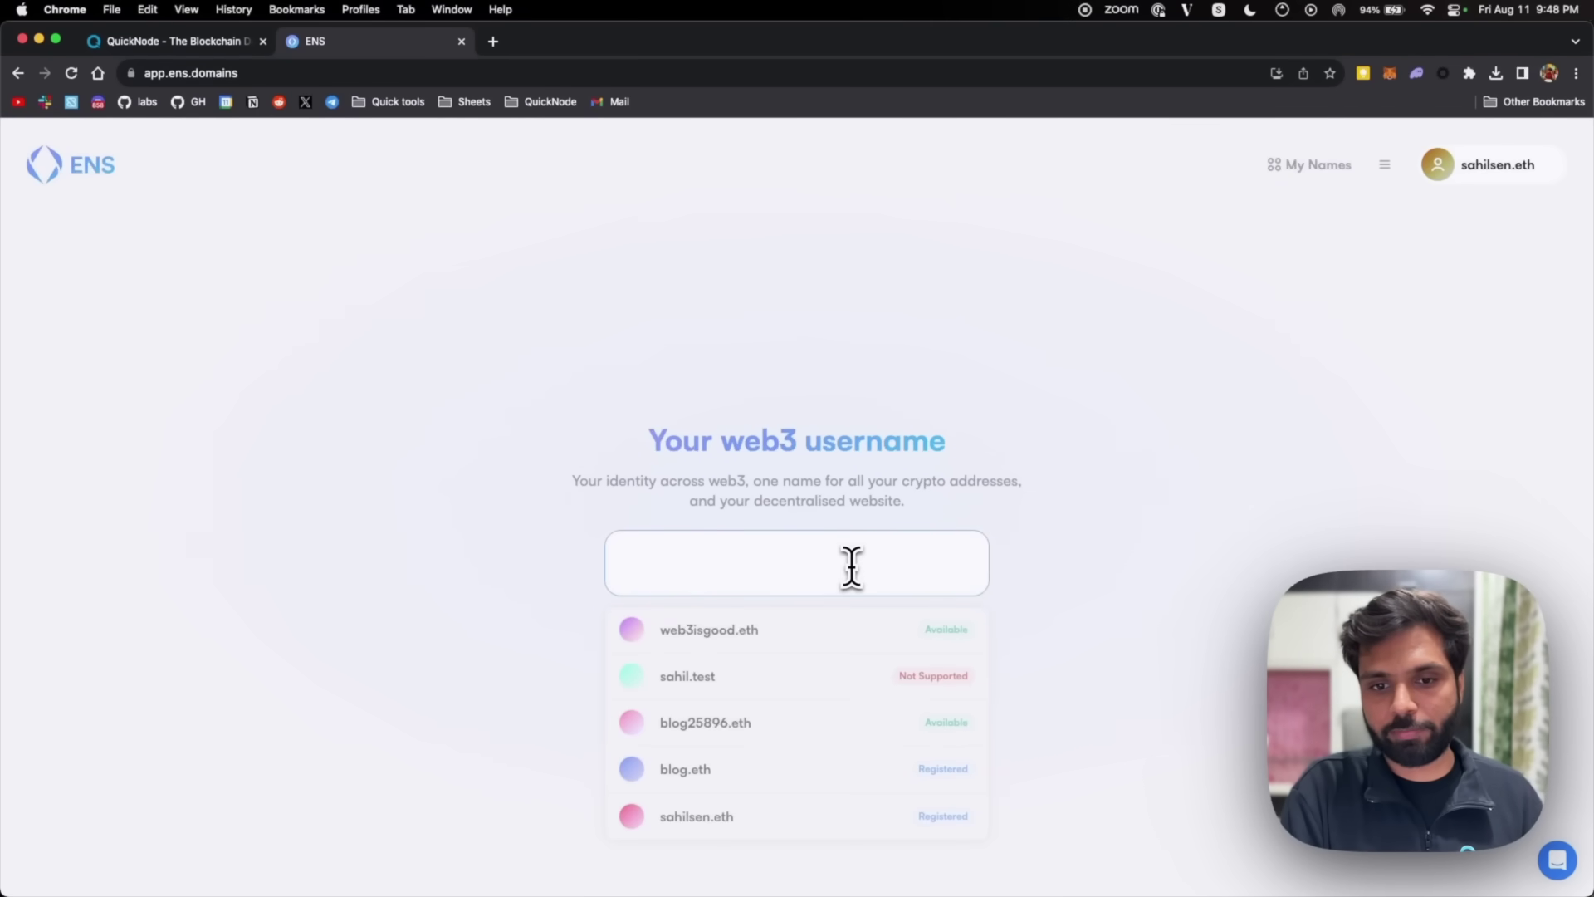
pyautogui.write('we')
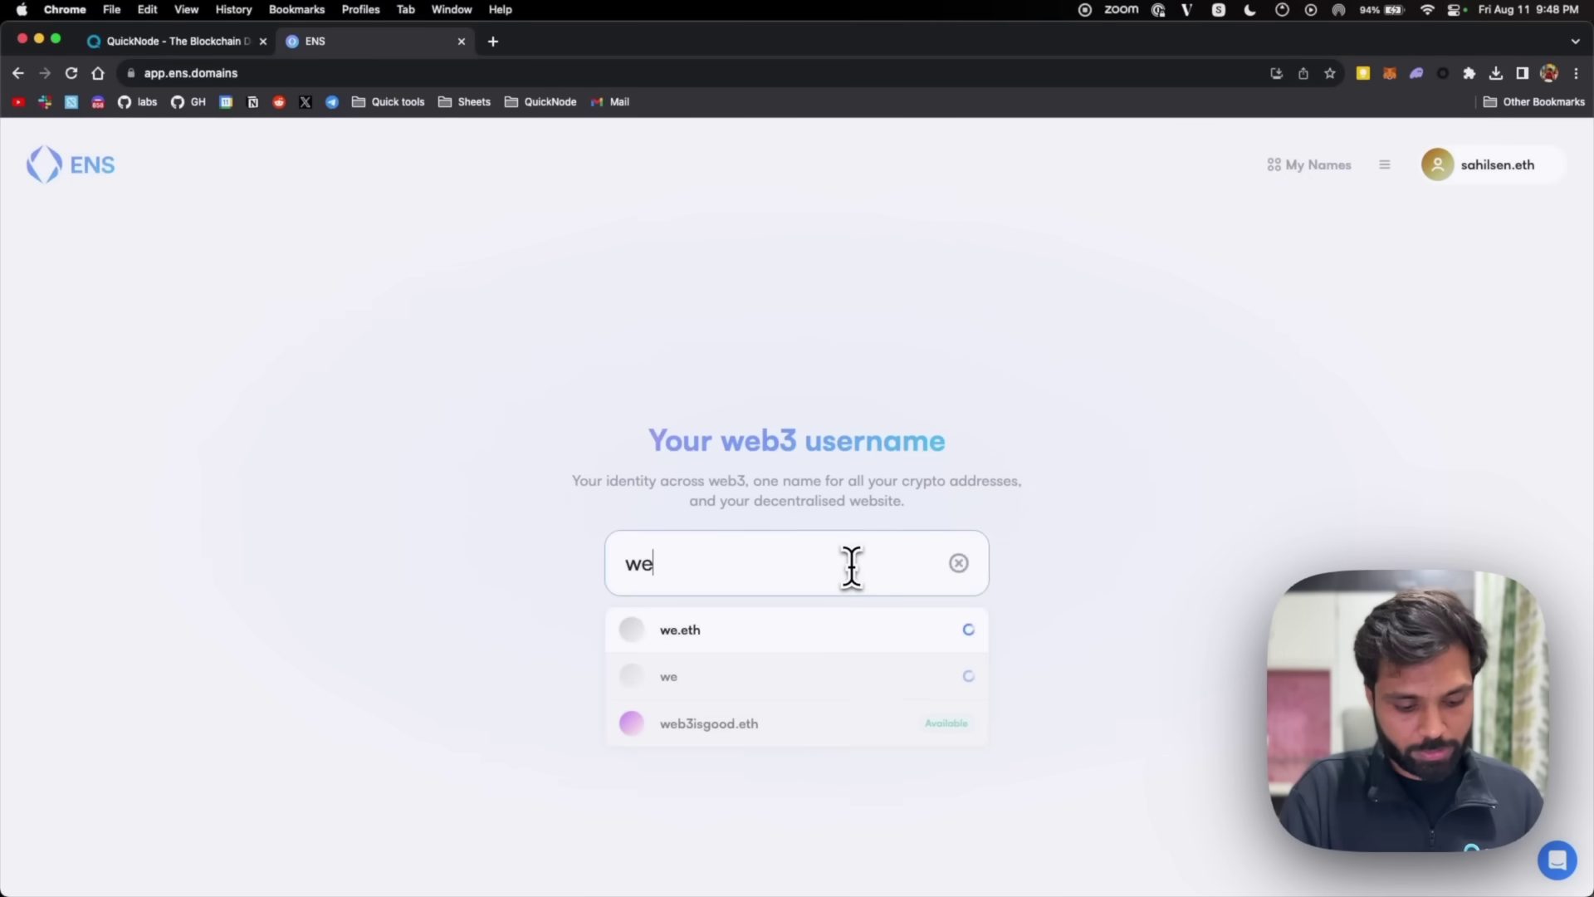
pyautogui.write('b3')
pyautogui.write('is')
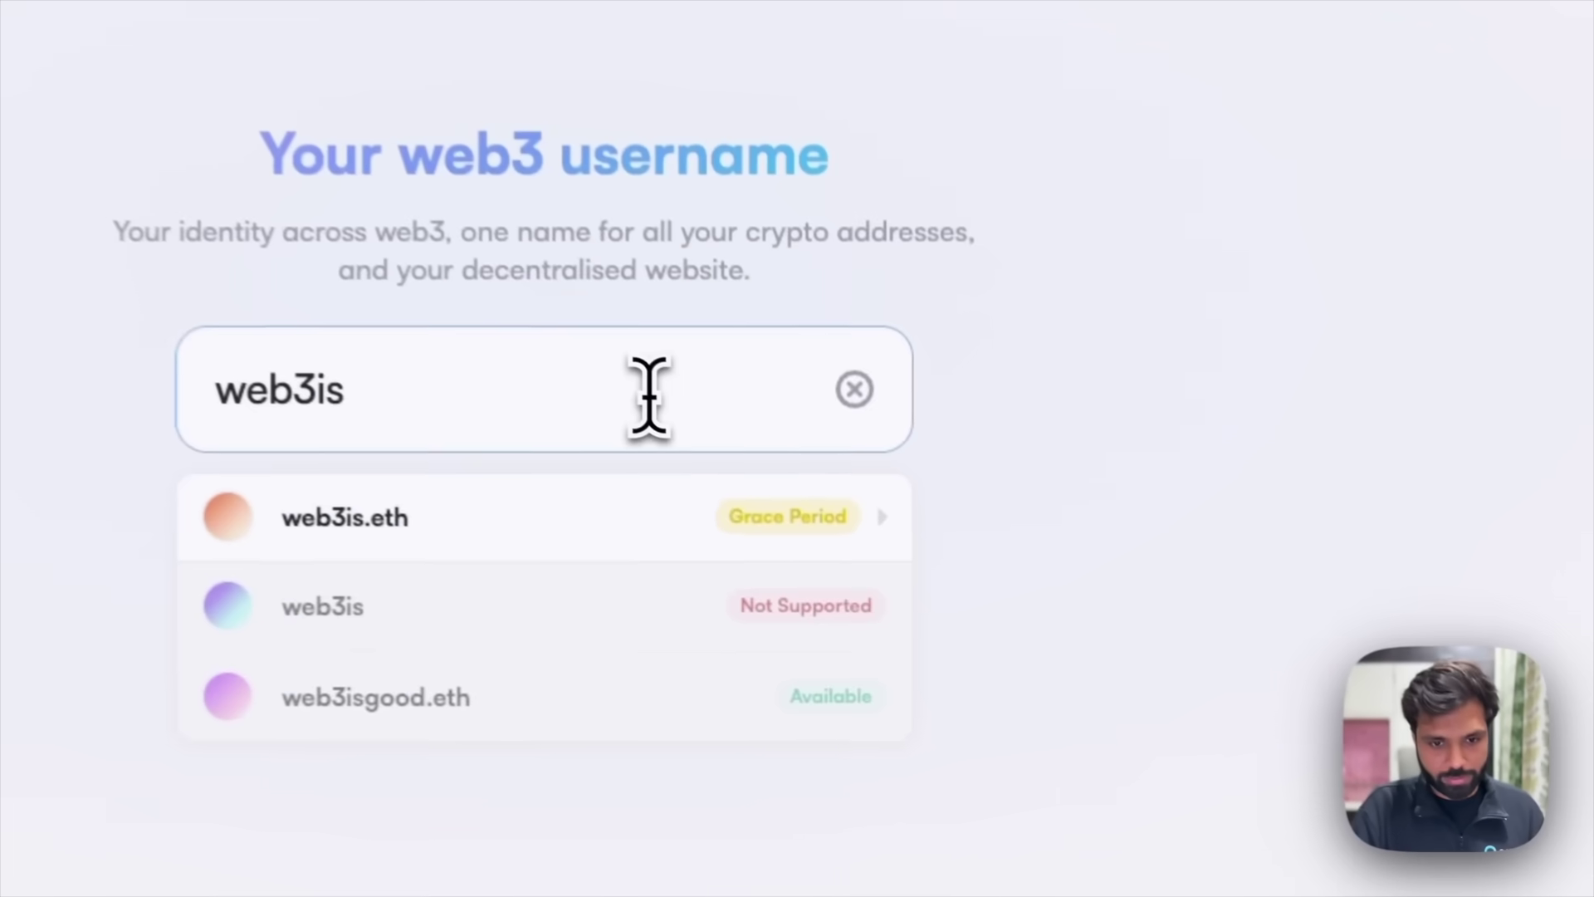
pyautogui.write('king.eth')
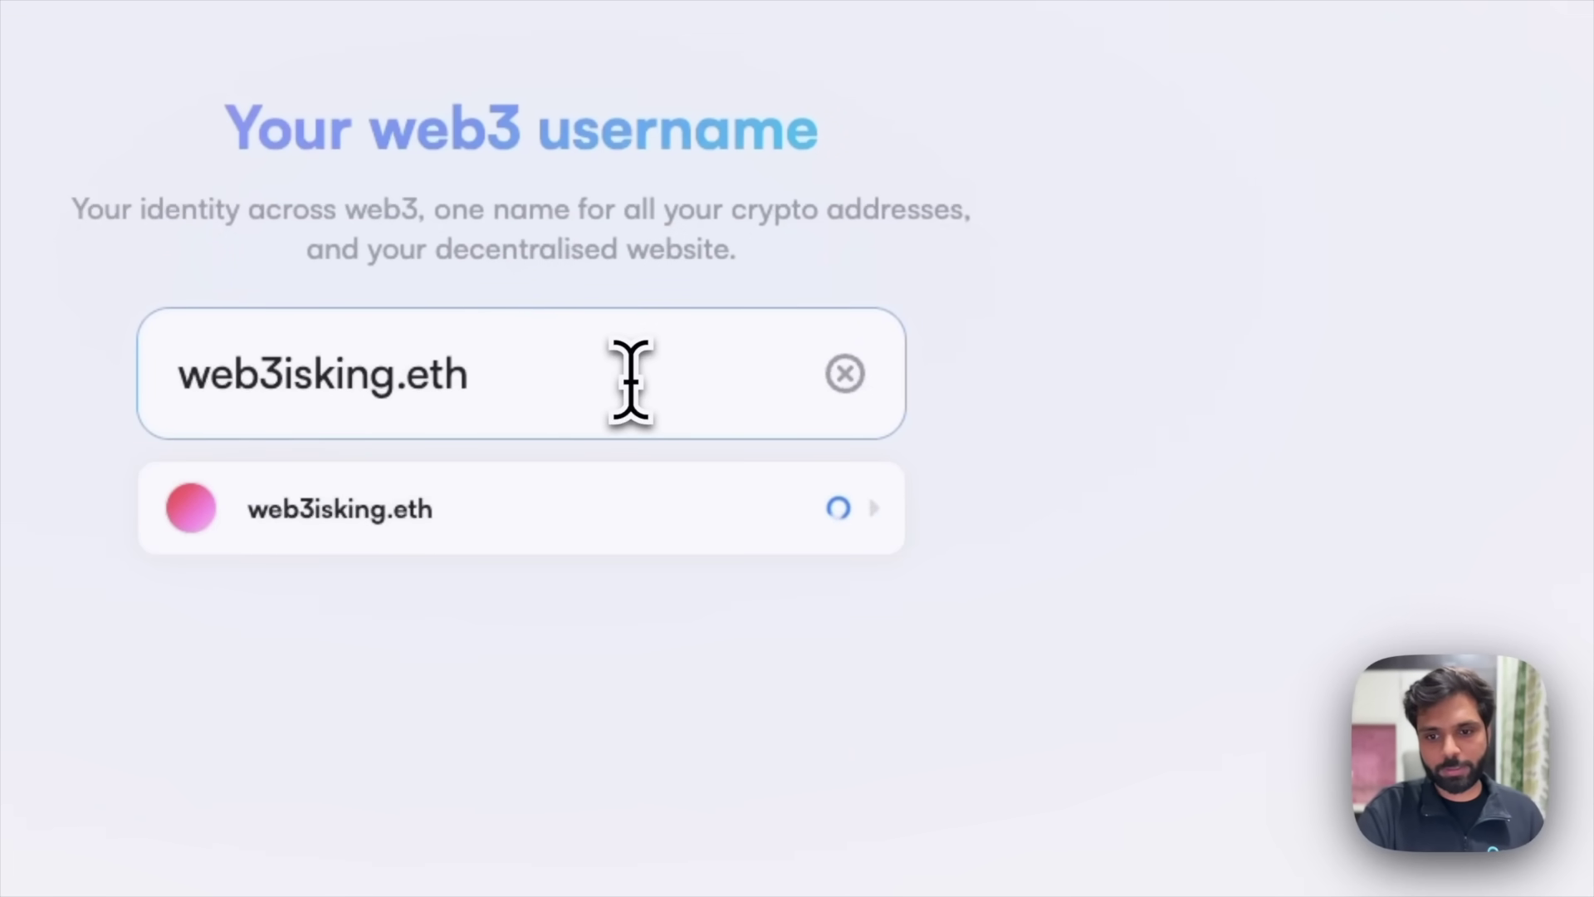
pyautogui.click(752, 540)
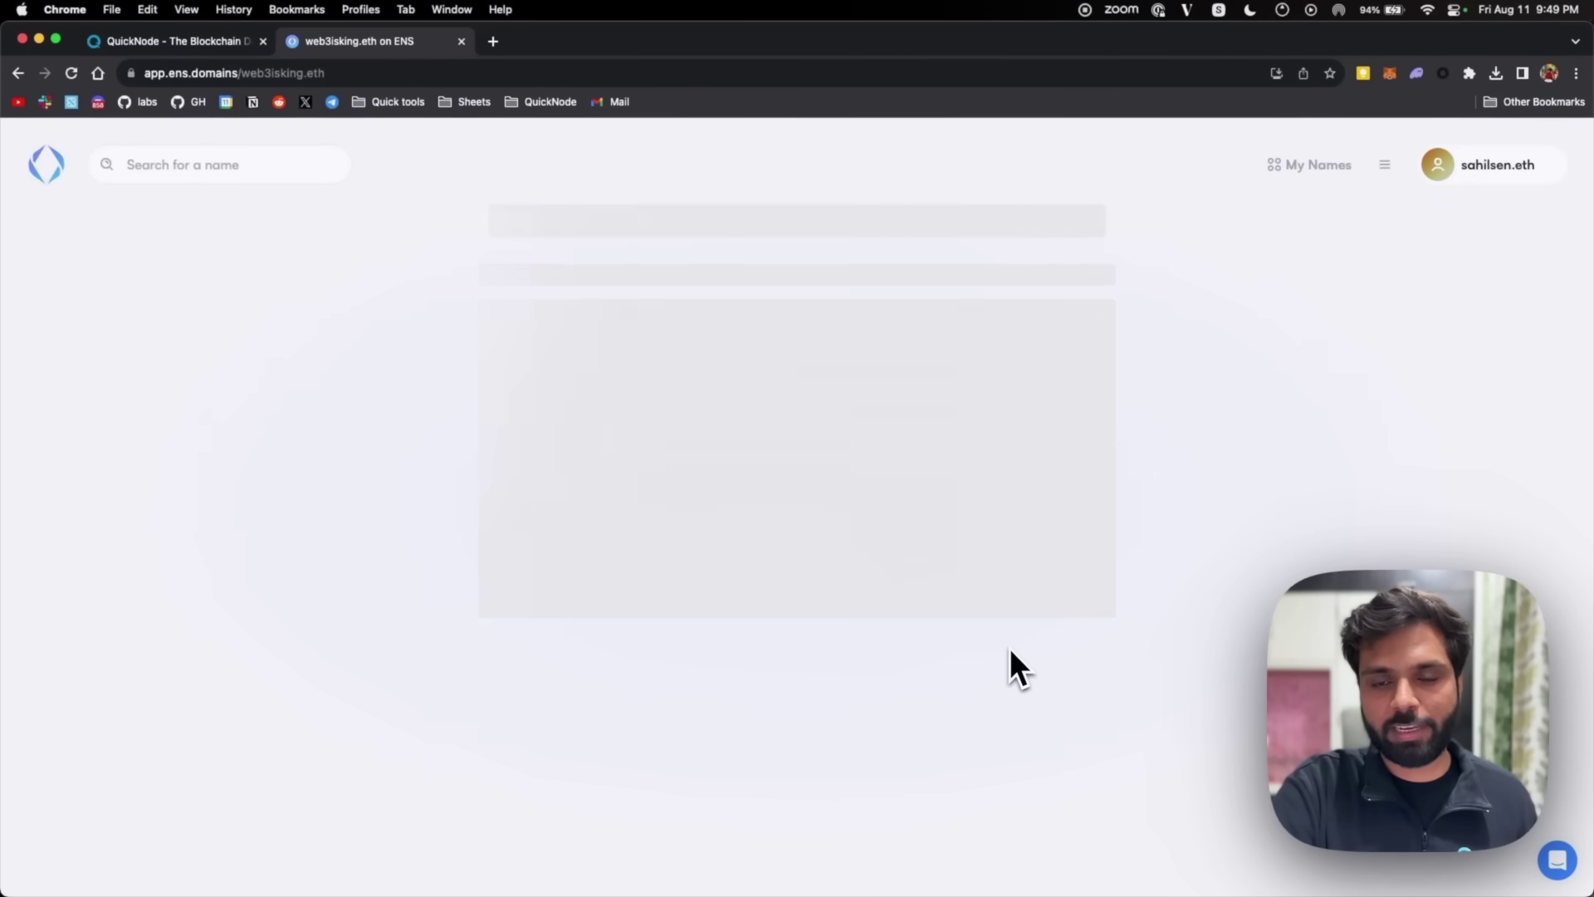
# Review the one-year registration cost of web3isking.eth and enable its use as primary name with Ethereum payment
pyautogui.scroll(-2, 955, 424)
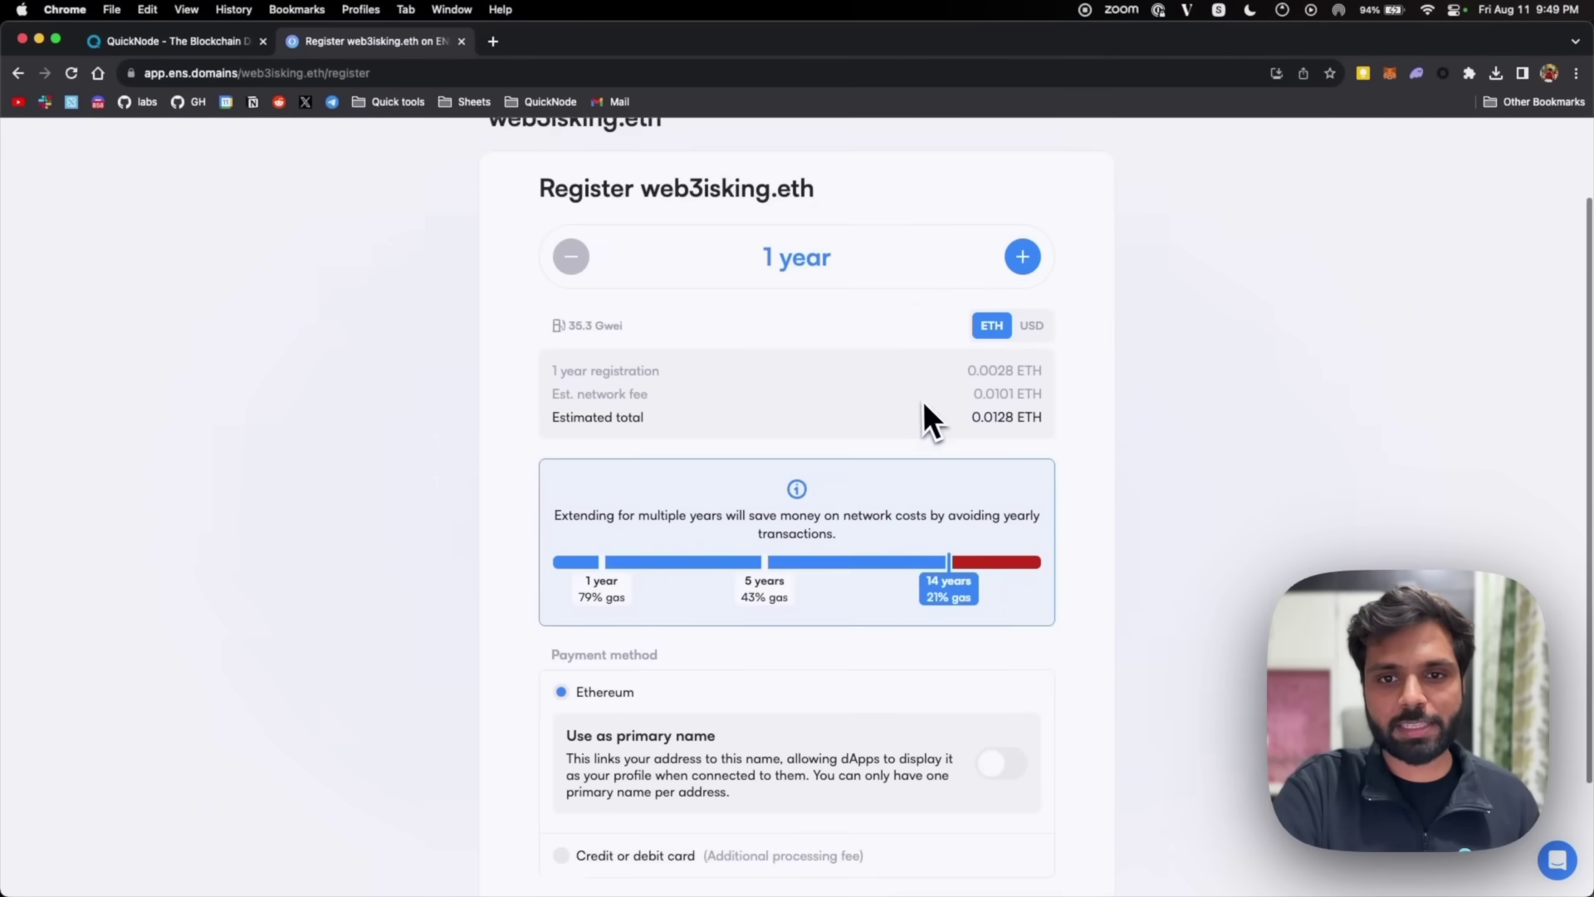
pyautogui.scroll(2, 910, 410)
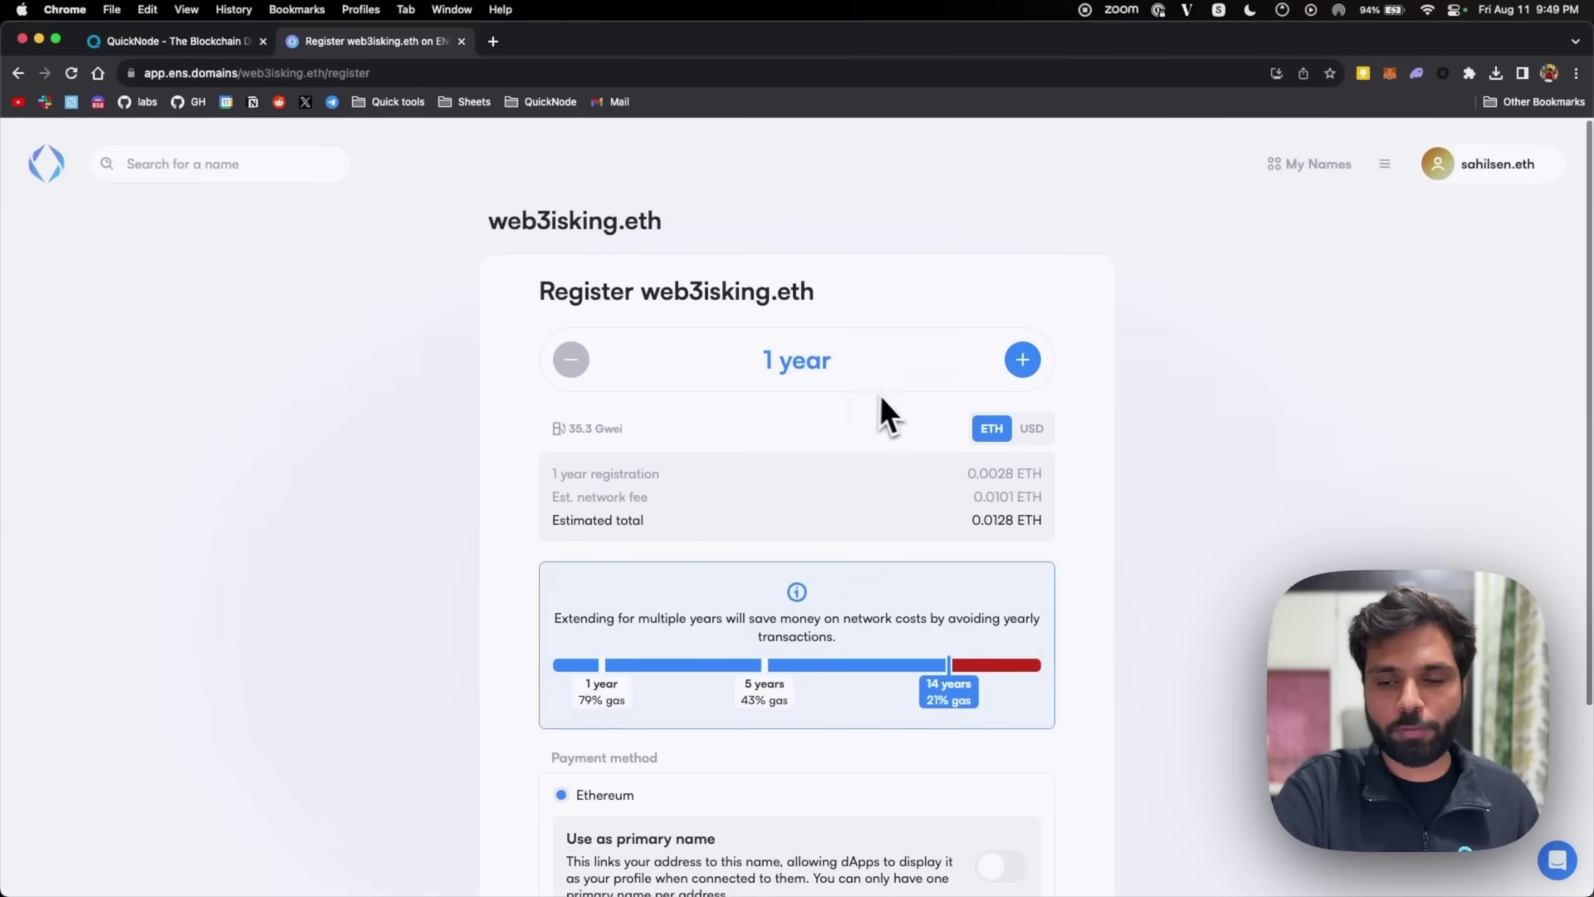
pyautogui.scroll(-4, 890, 406)
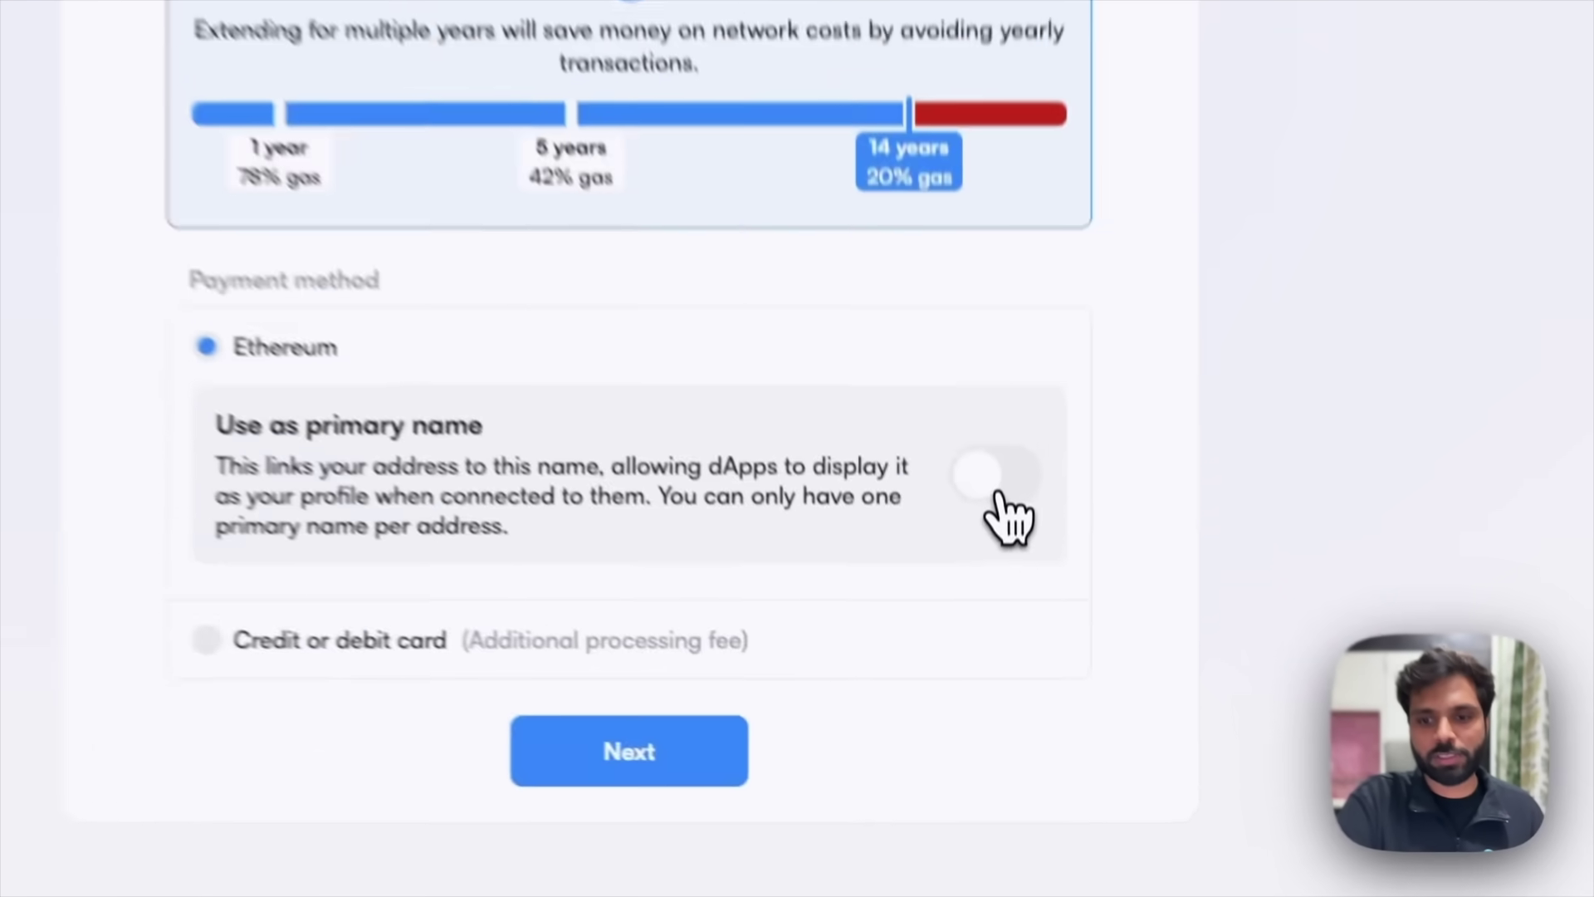
pyautogui.click(1003, 673)
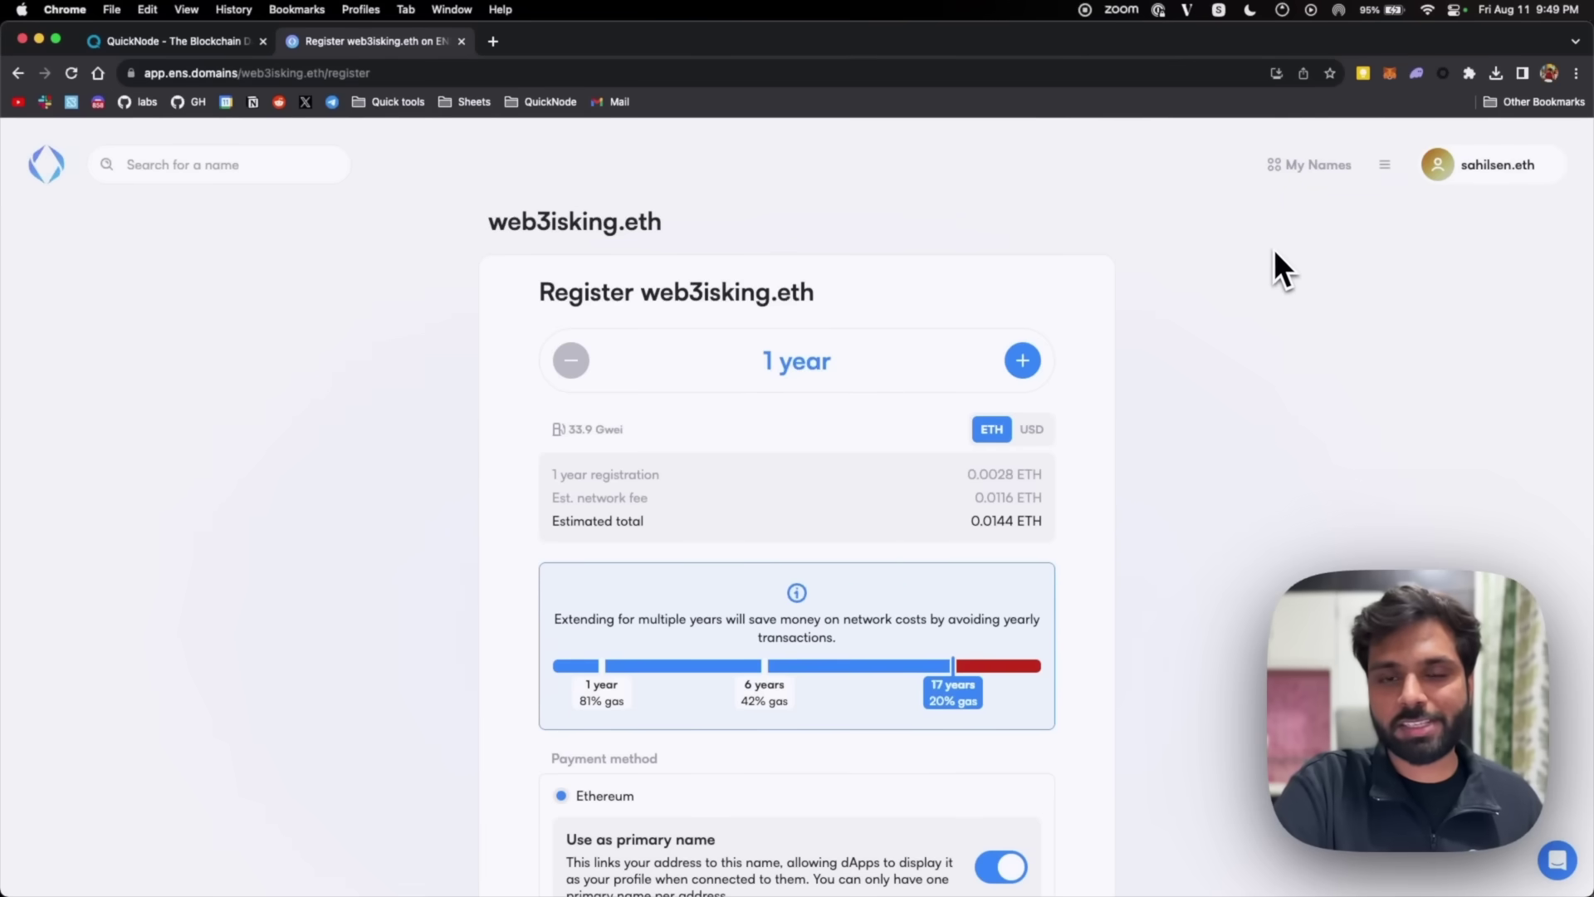
# View the list of owned names and switch the MetaMask wallet's network to Sepolia
pyautogui.click(1302, 172)
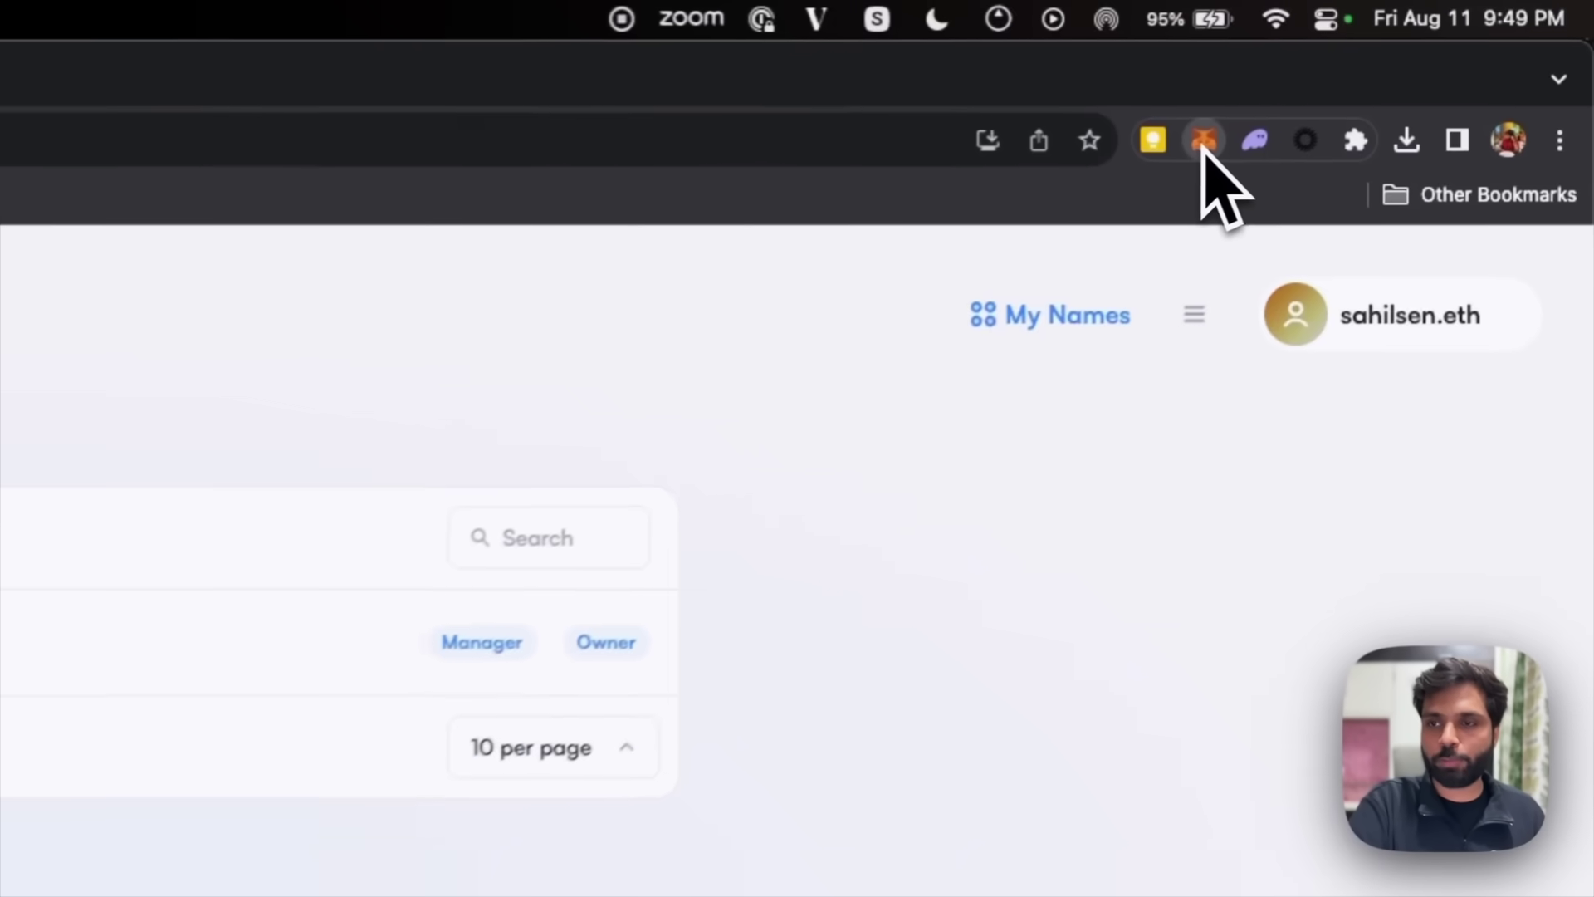
pyautogui.click(1389, 73)
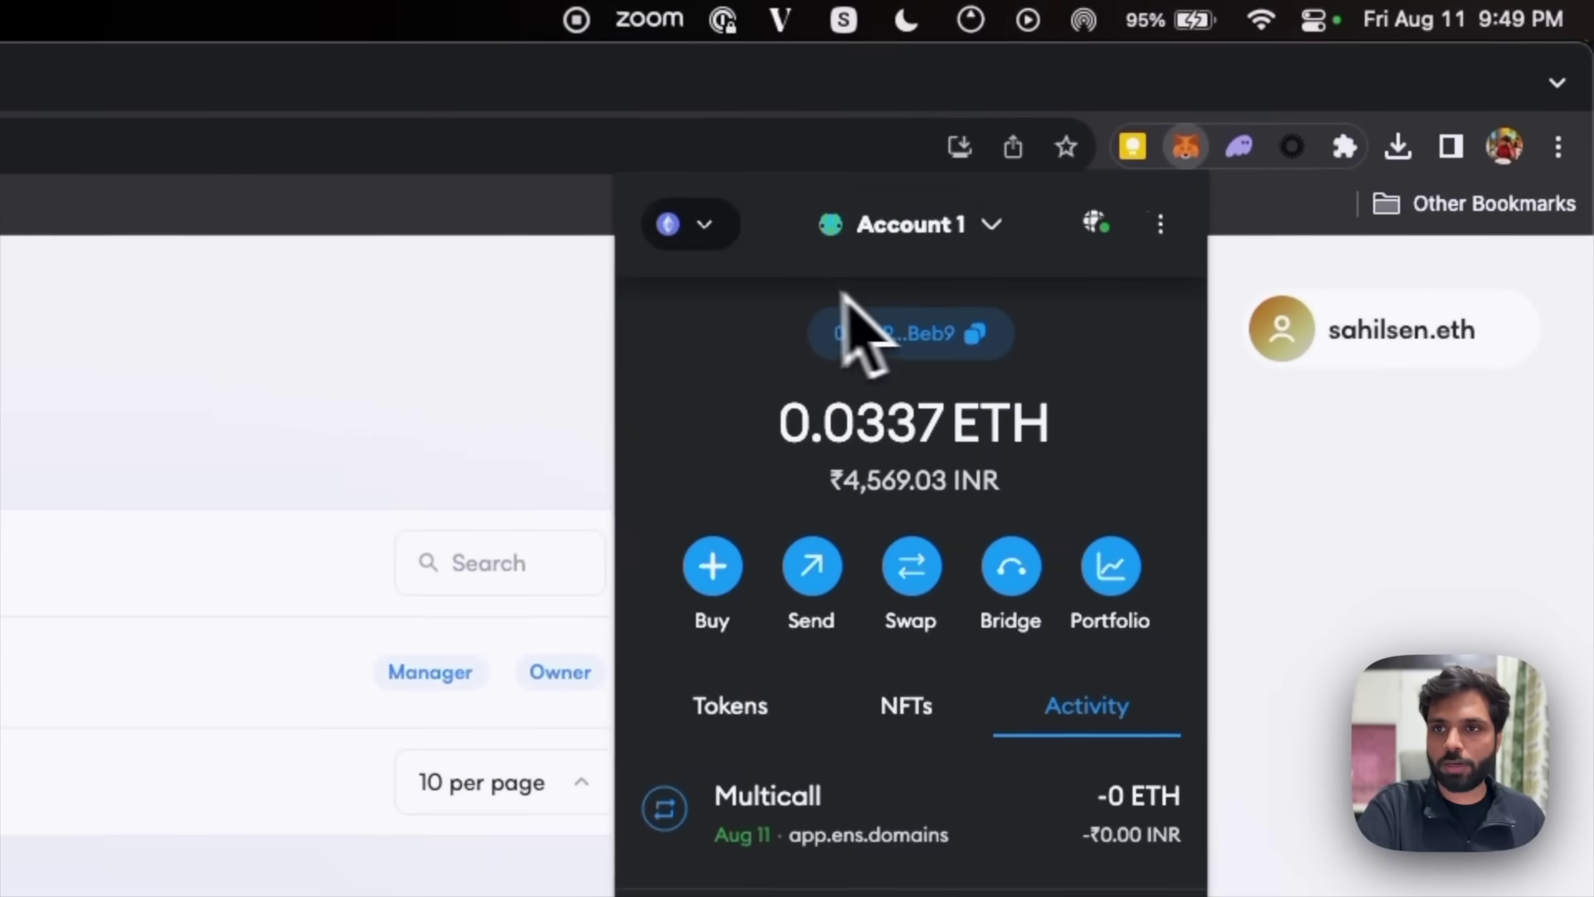
pyautogui.click(702, 232)
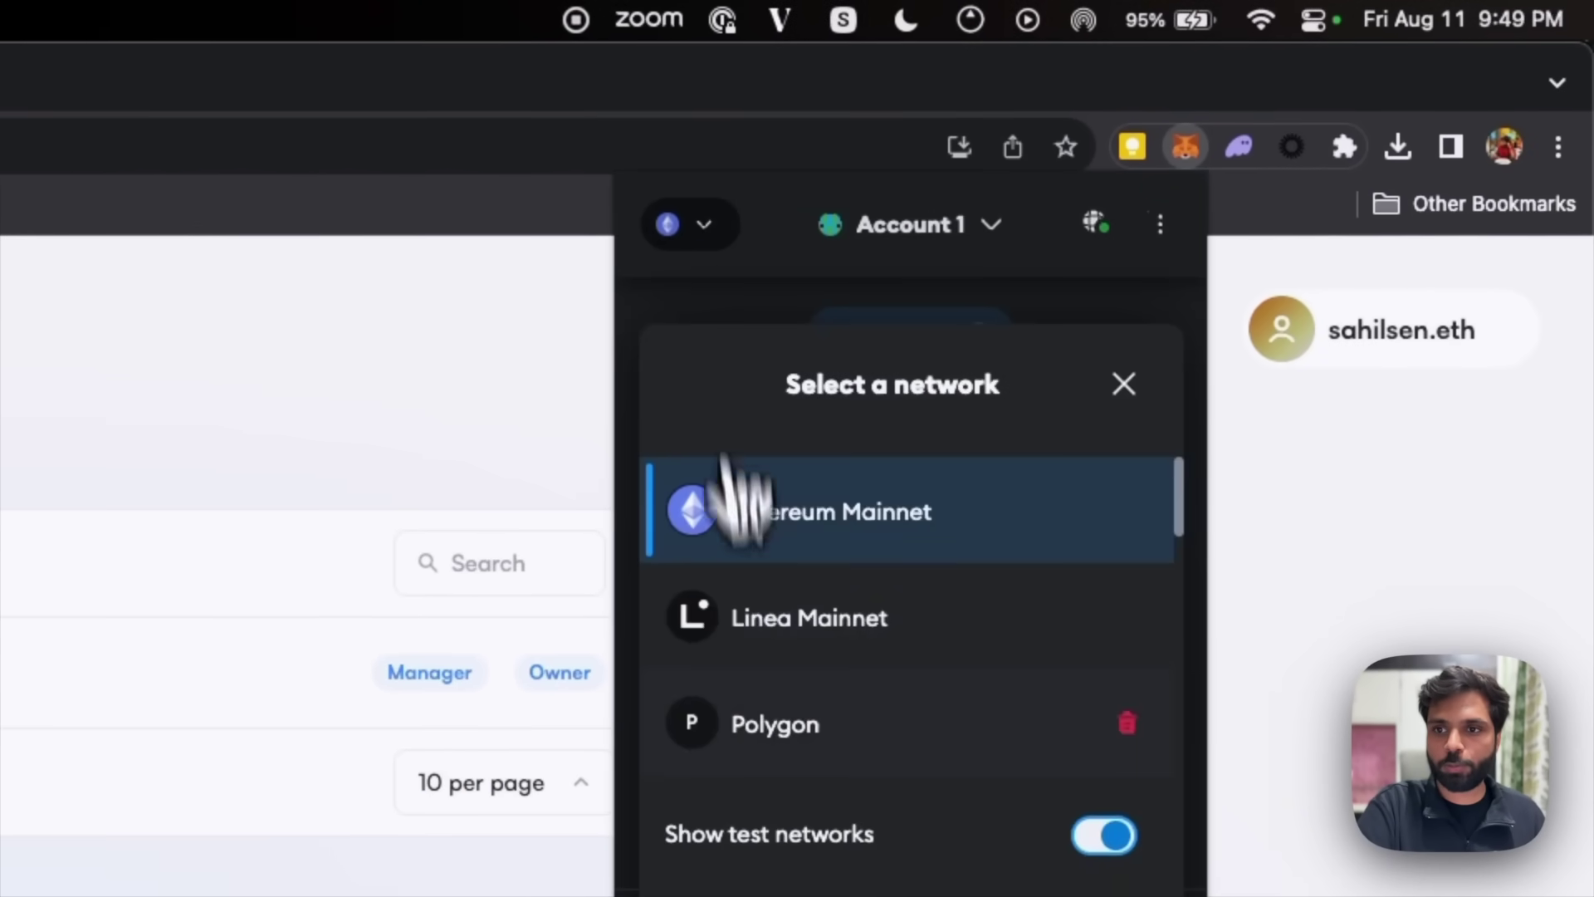
pyautogui.scroll(-5, 747, 597)
pyautogui.click(804, 656)
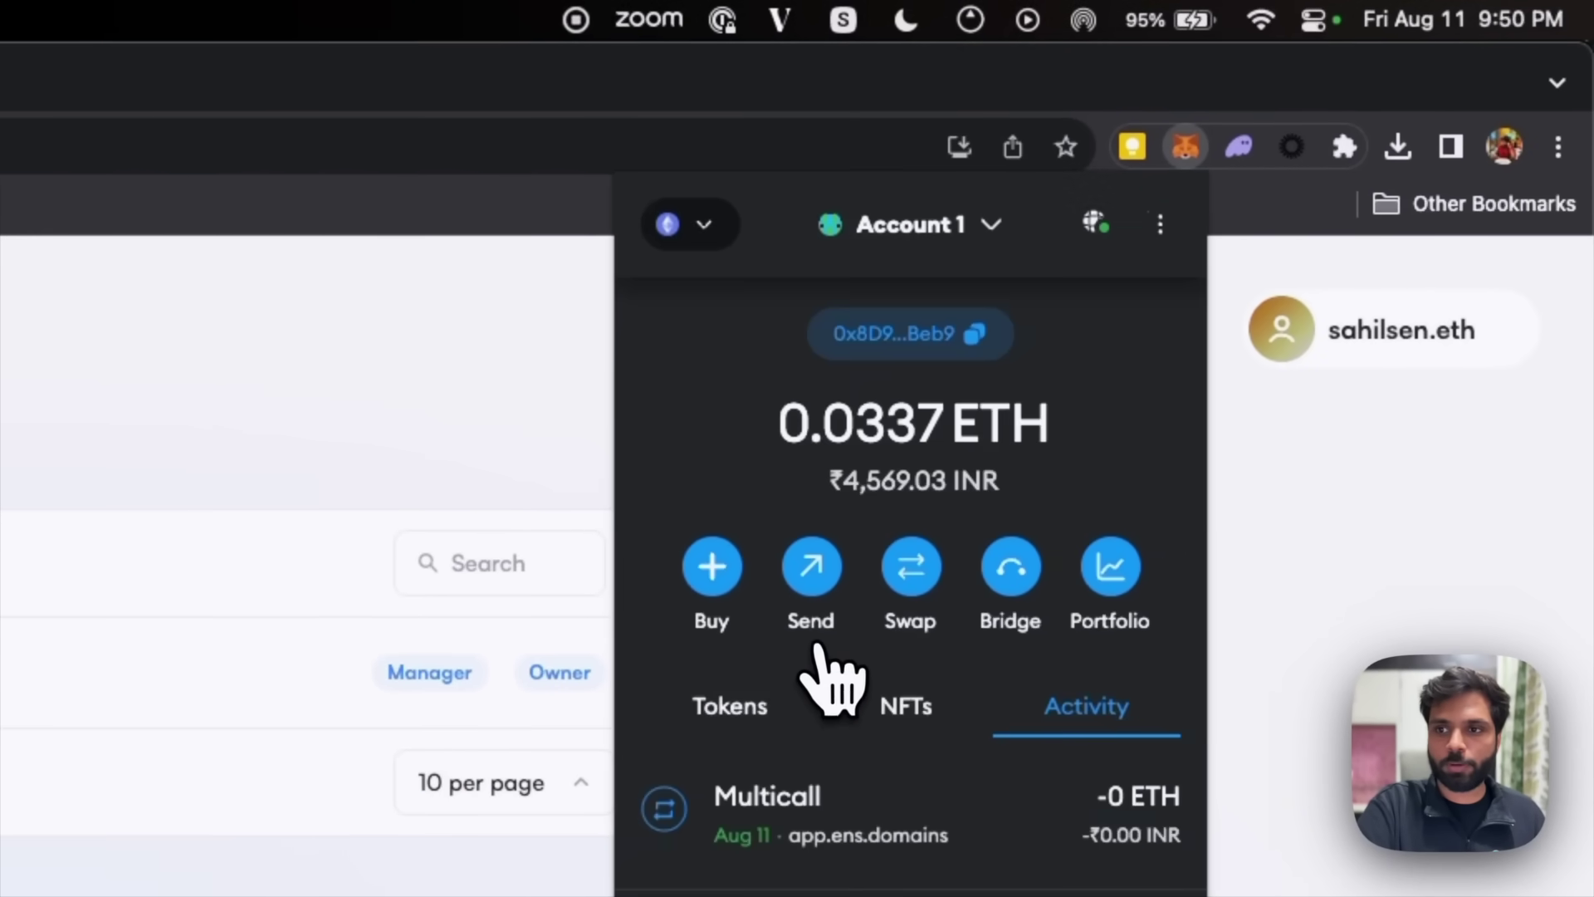
pyautogui.click(1358, 641)
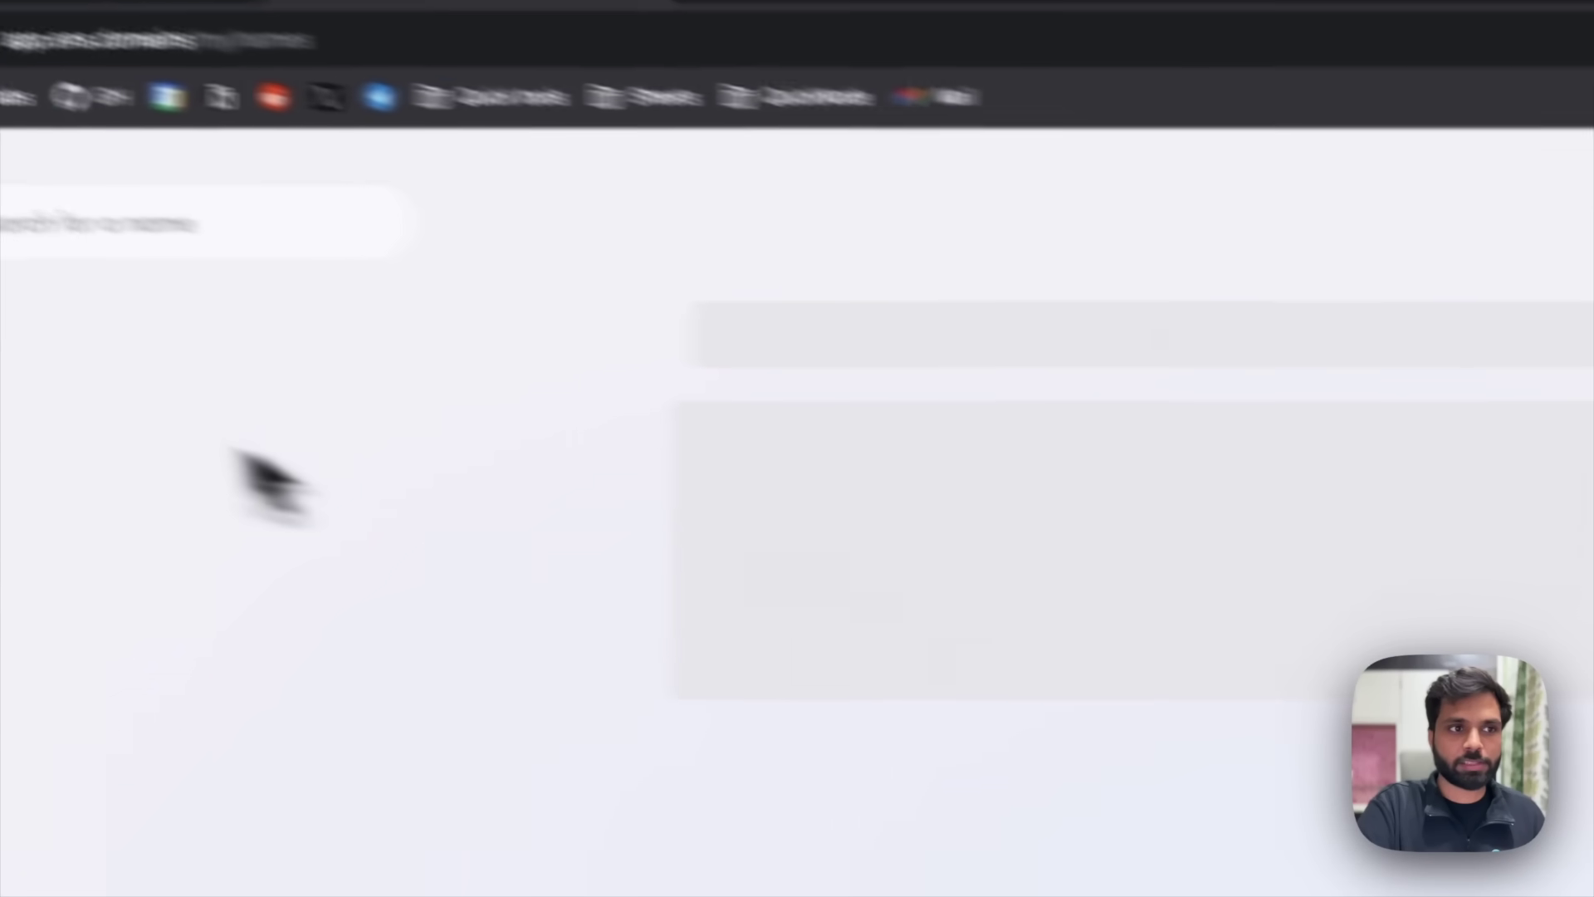
# Return to the ENS home page and search for web3isking.eth
pyautogui.click(92, 343)
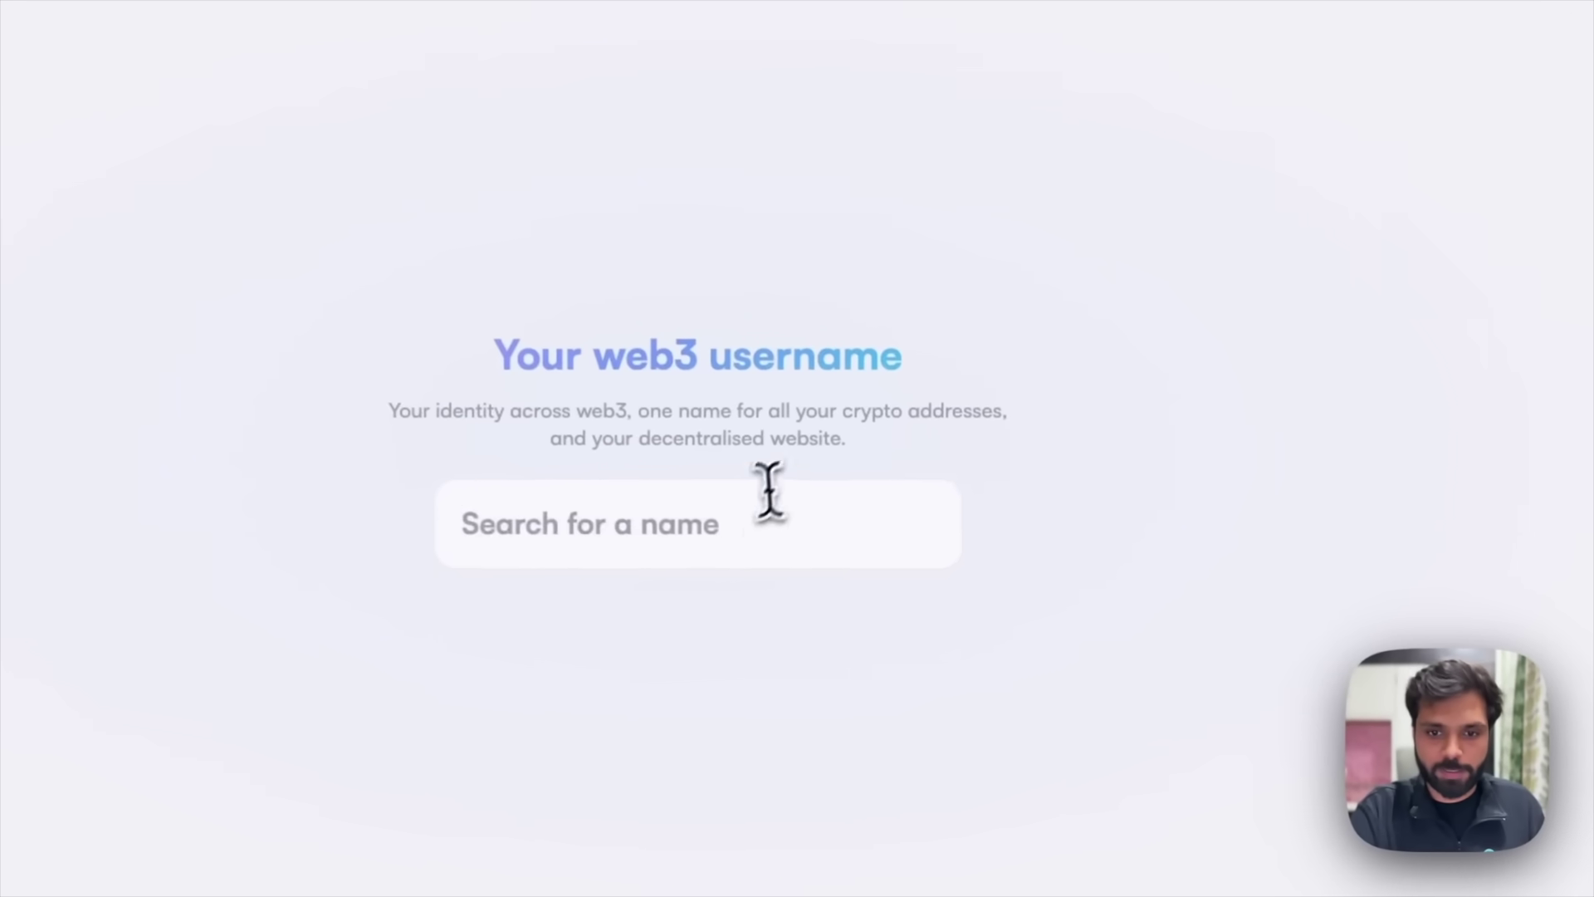
pyautogui.click(744, 533)
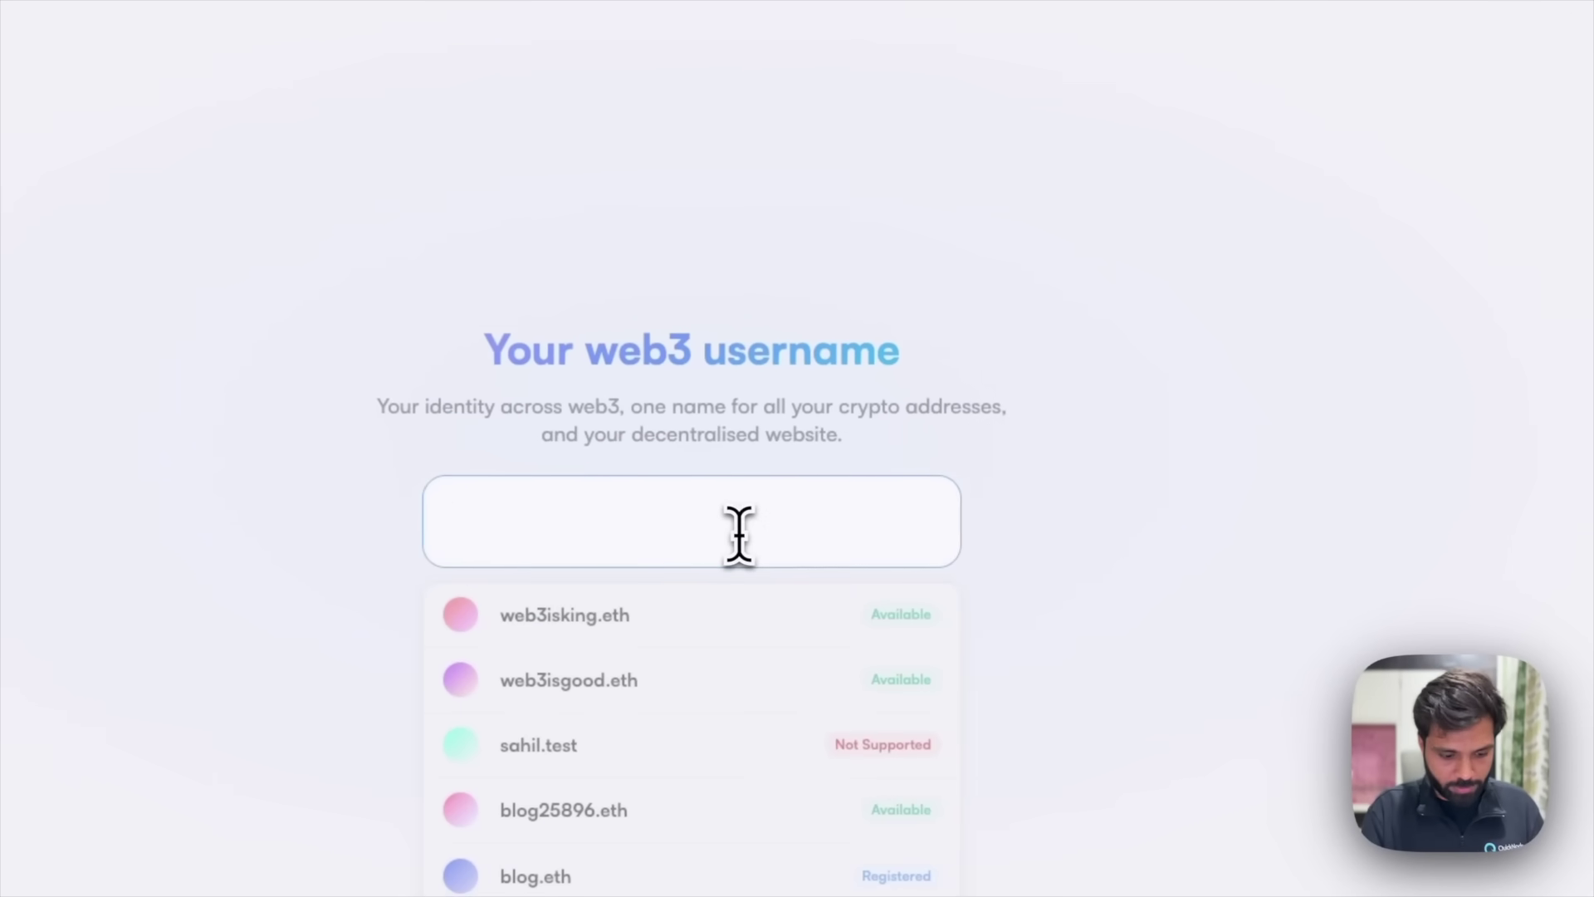
pyautogui.write('web3')
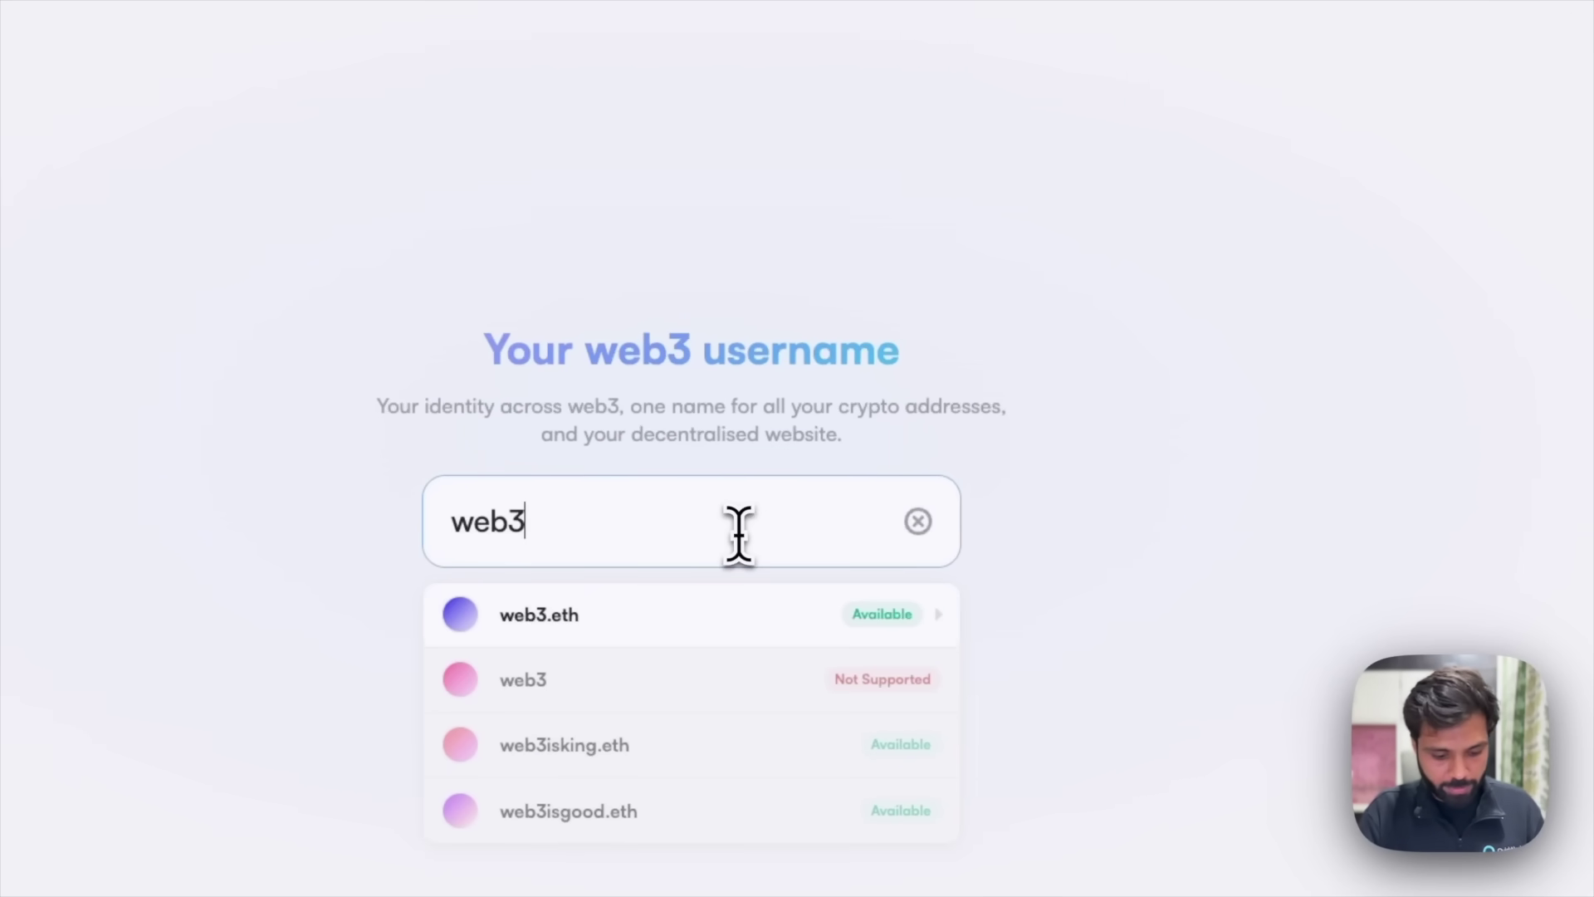
pyautogui.write('king.eth')
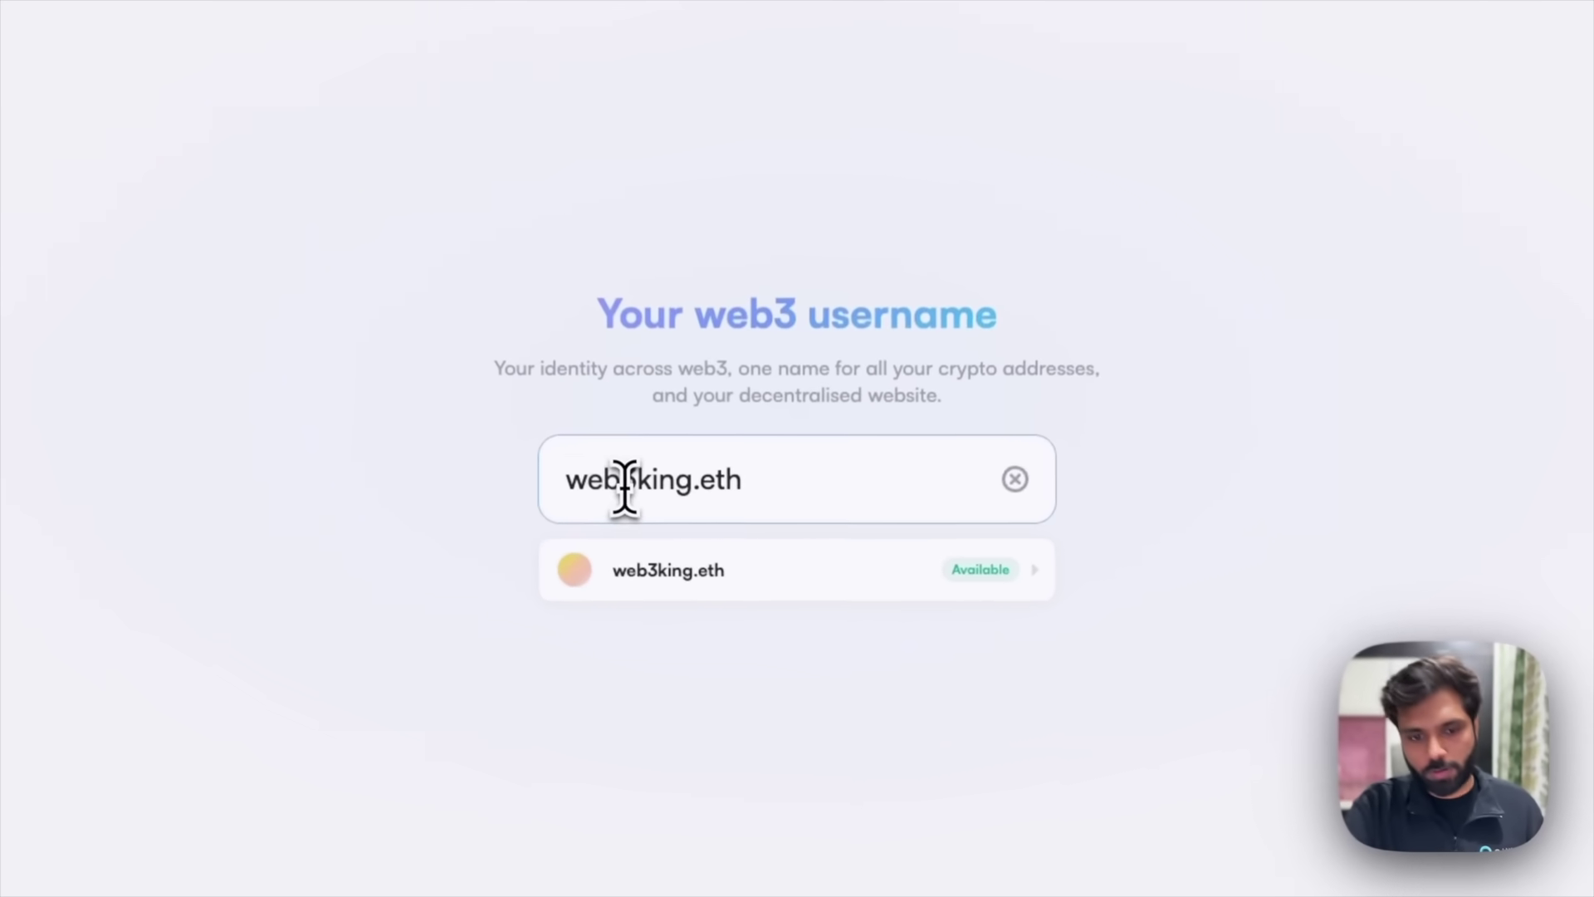
pyautogui.click(624, 485)
pyautogui.write('is')
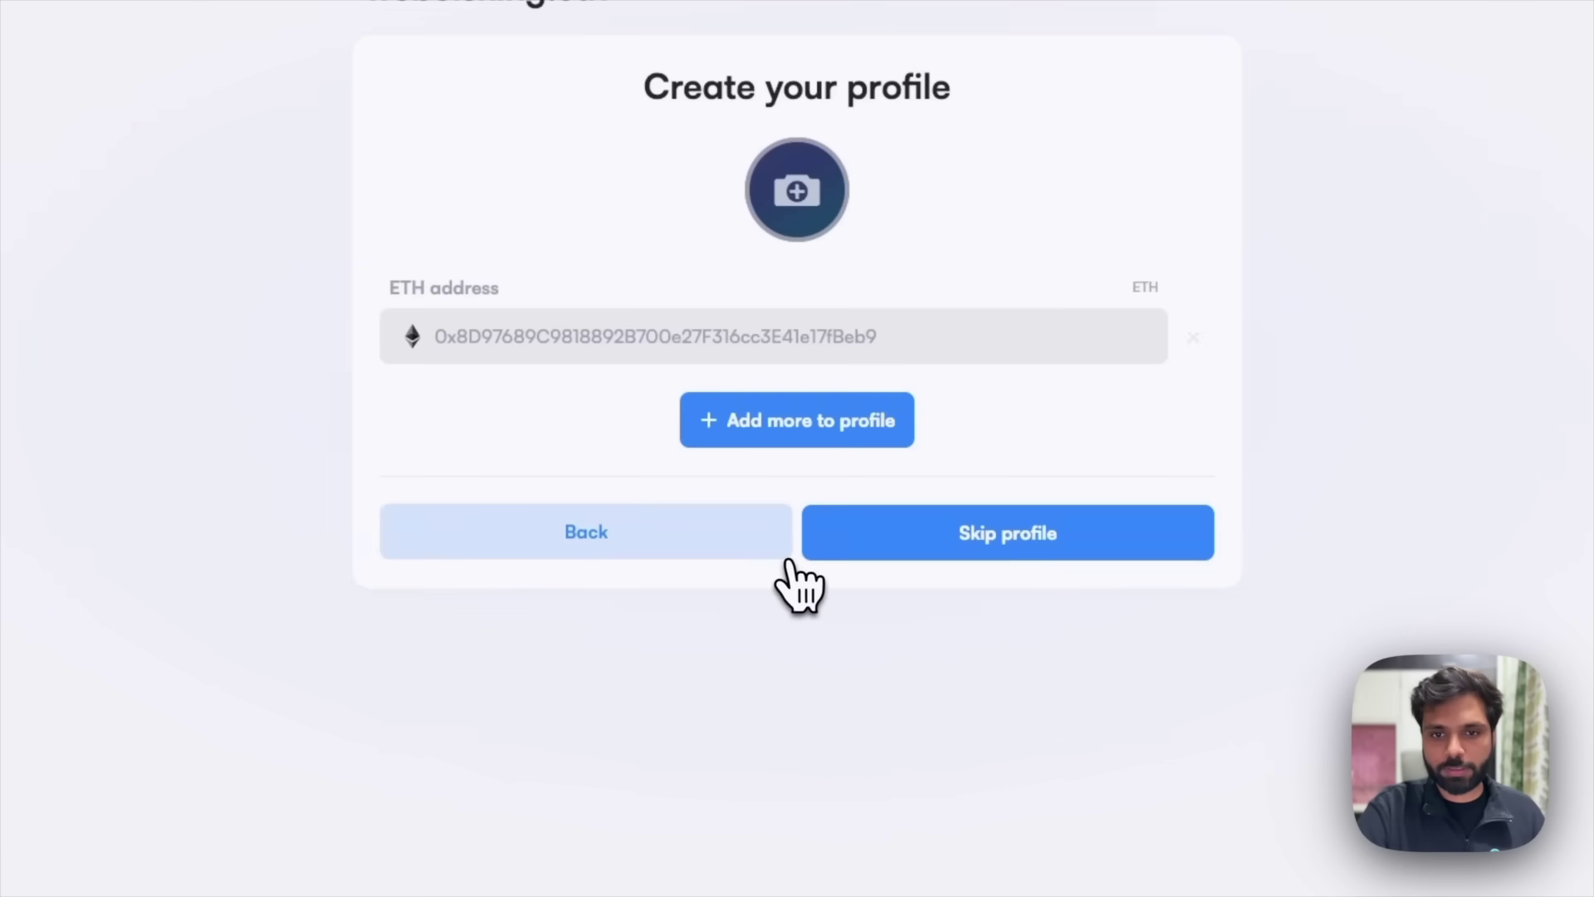
# Skip the profile setup and start the registration timer for web3isking.eth, approving its transaction in the wallet
pyautogui.click(892, 548)
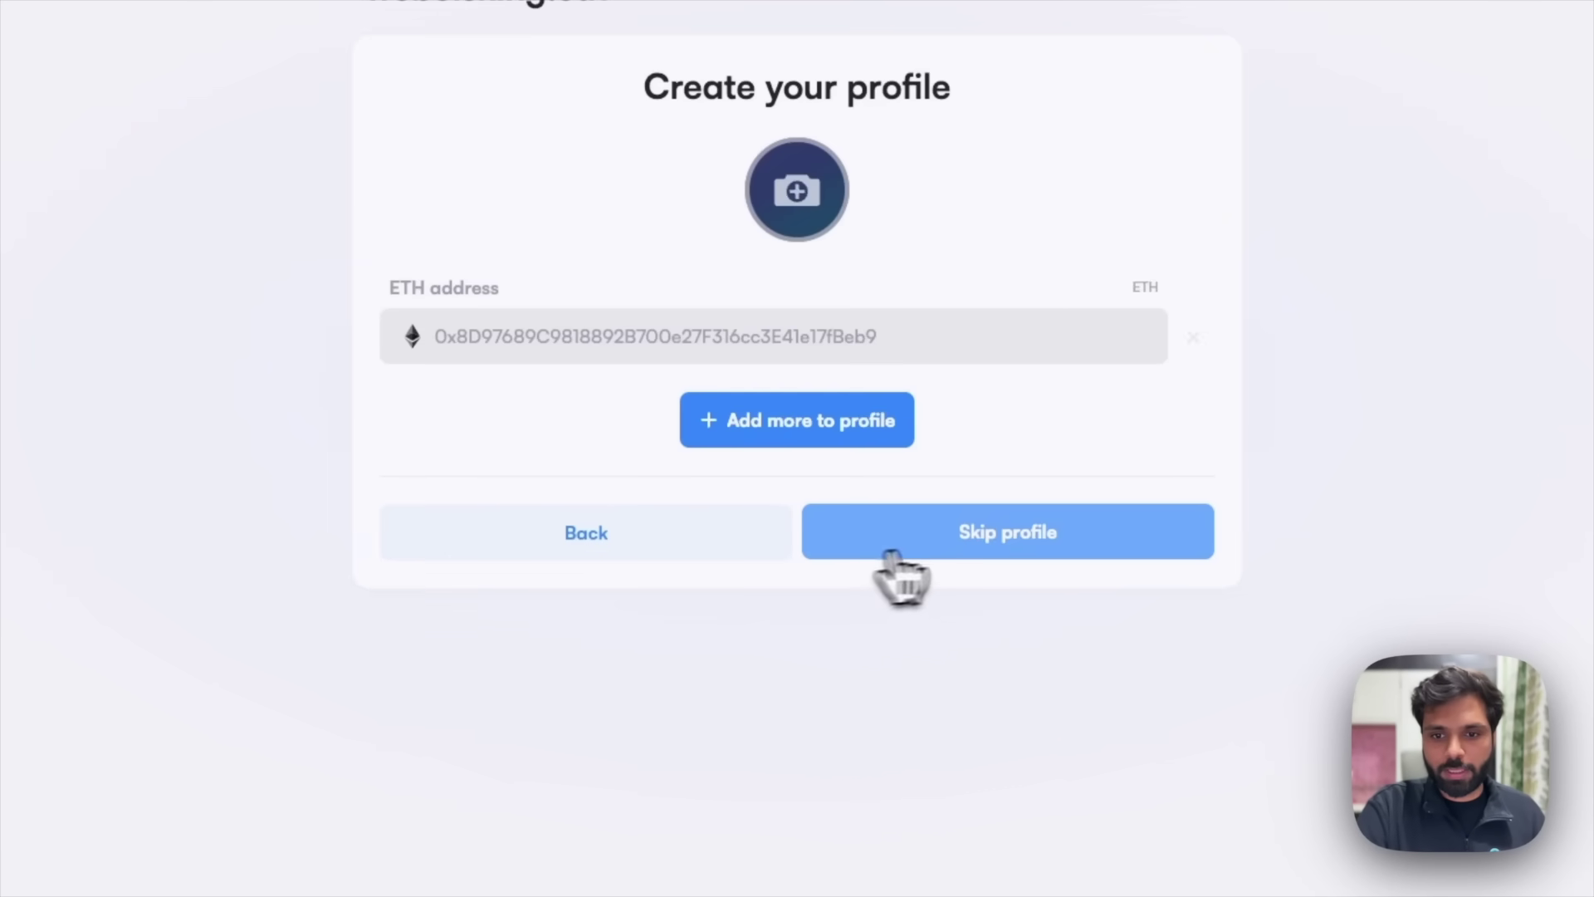
pyautogui.click(943, 612)
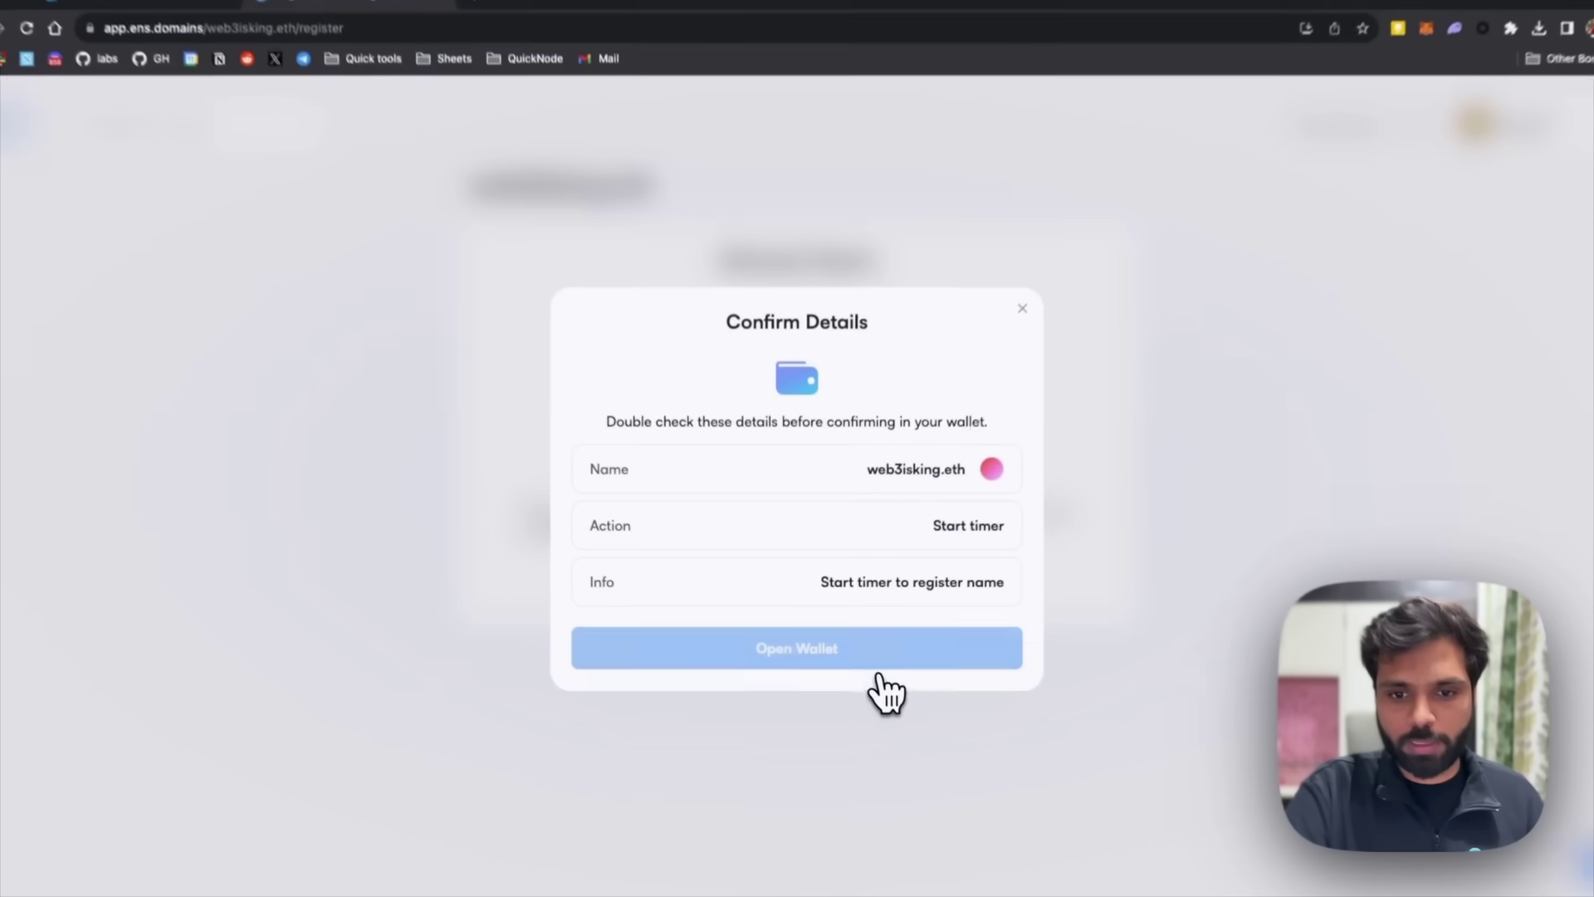
pyautogui.click(852, 656)
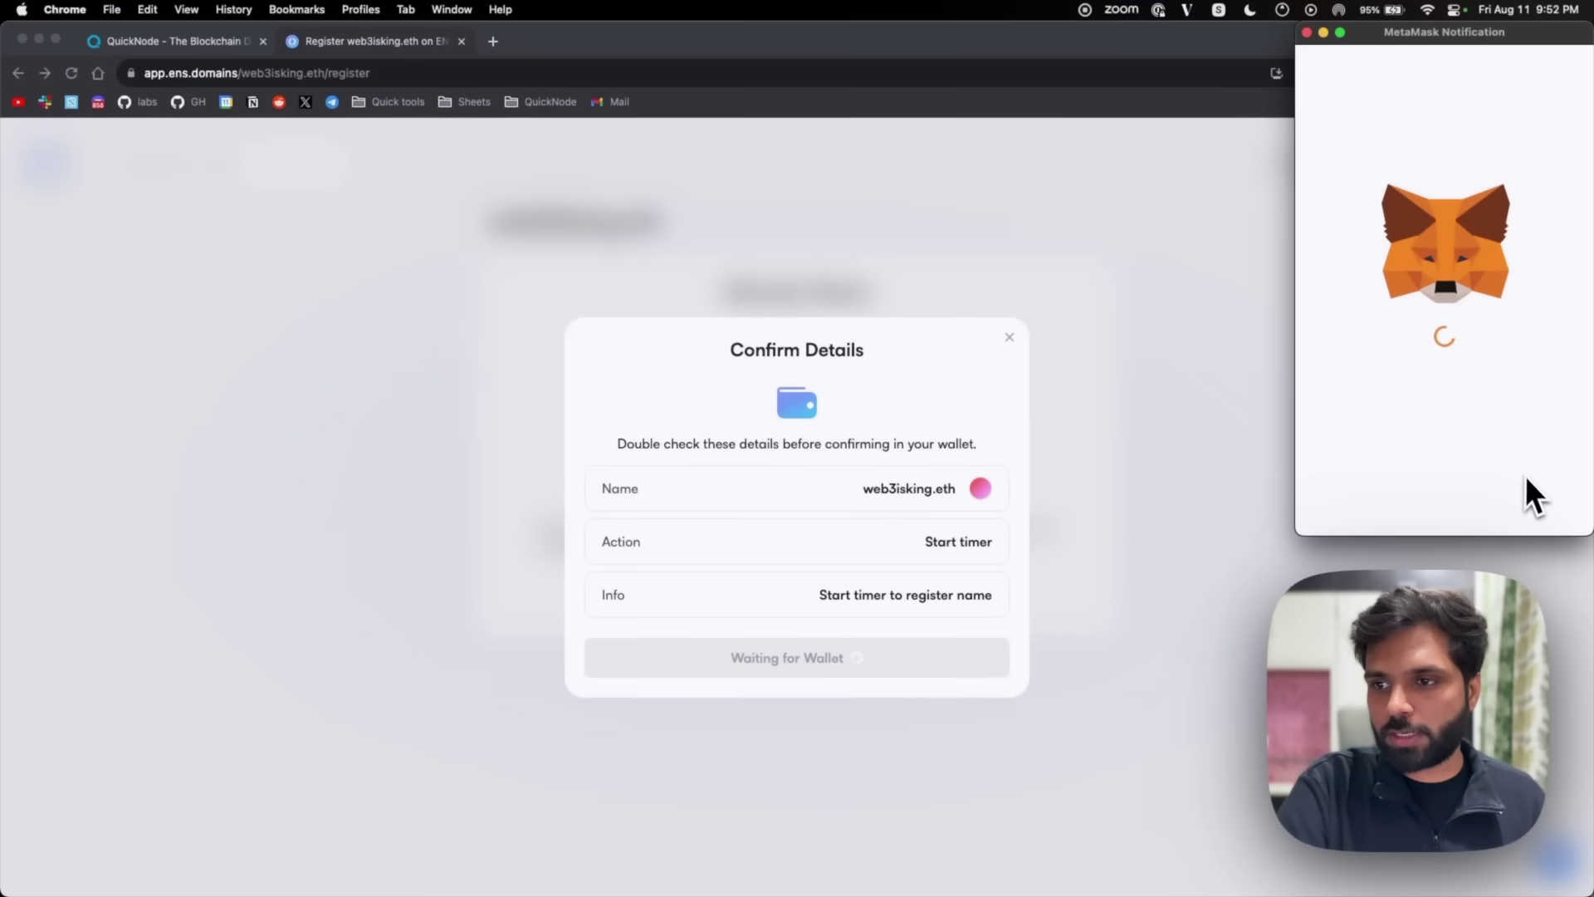
pyautogui.click(1520, 505)
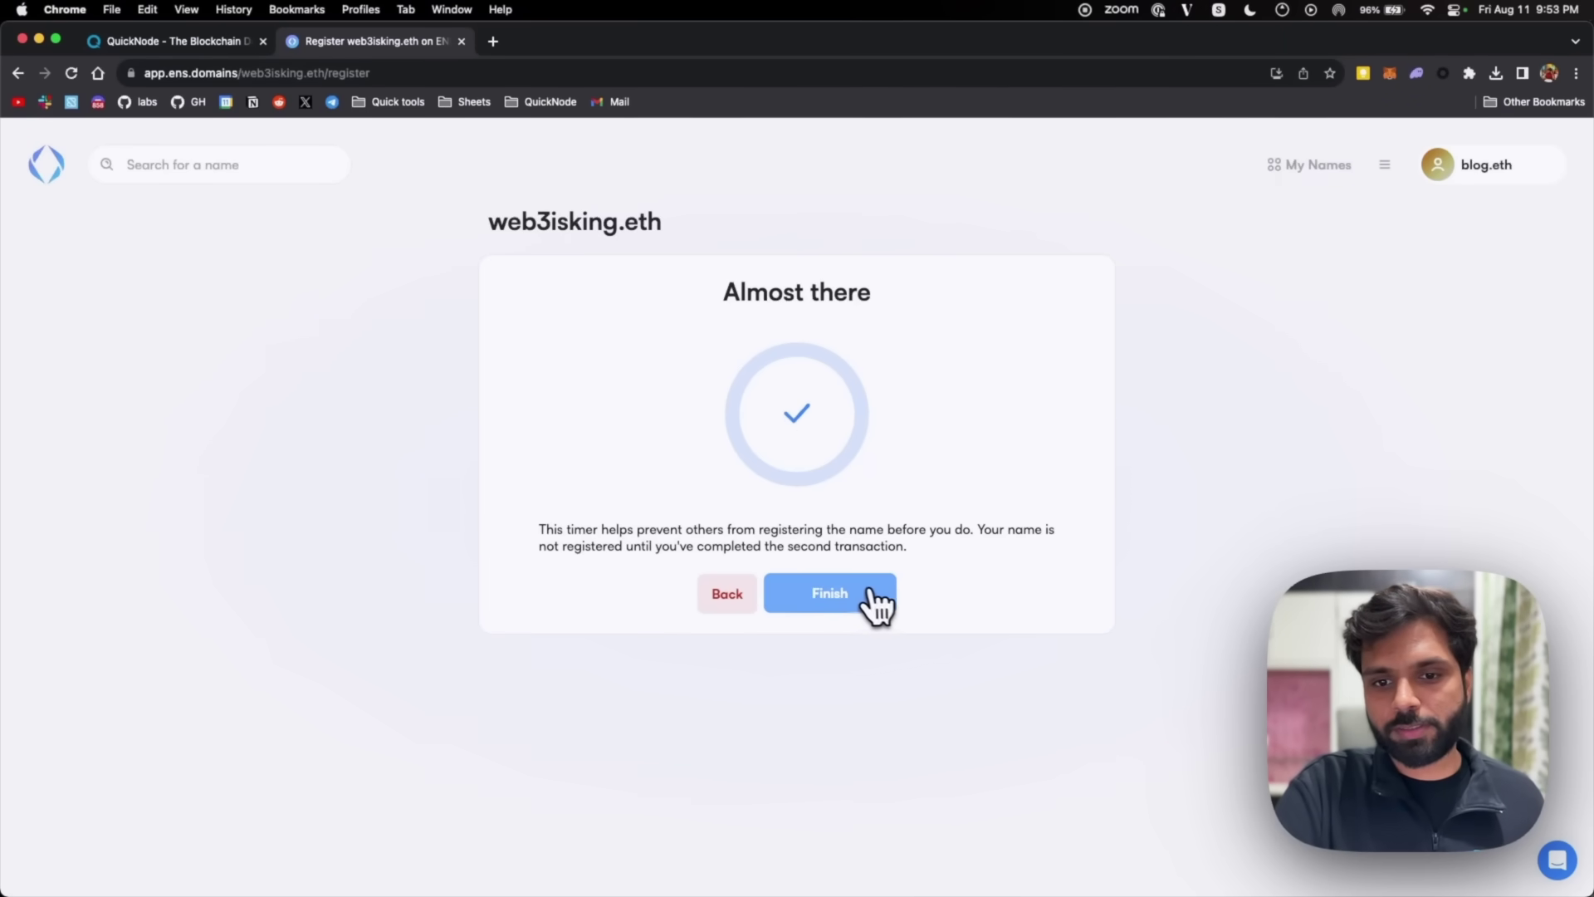
# Finish the 1-year registration of web3isking.eth, approve the transaction in the wallet and dismiss the notification
pyautogui.click(841, 605)
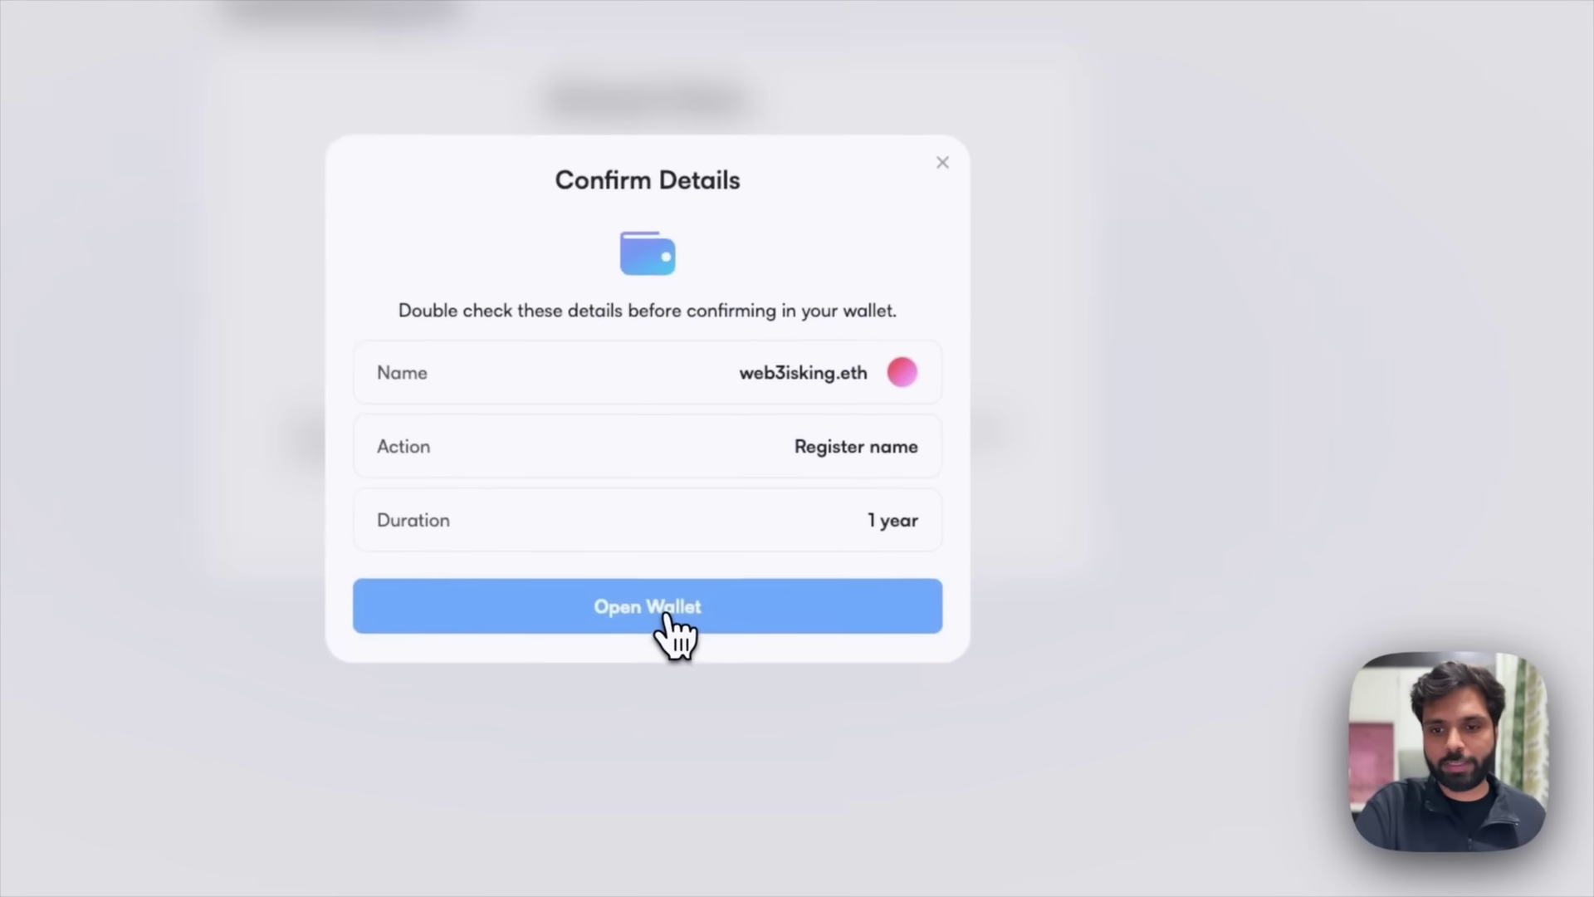
pyautogui.click(812, 664)
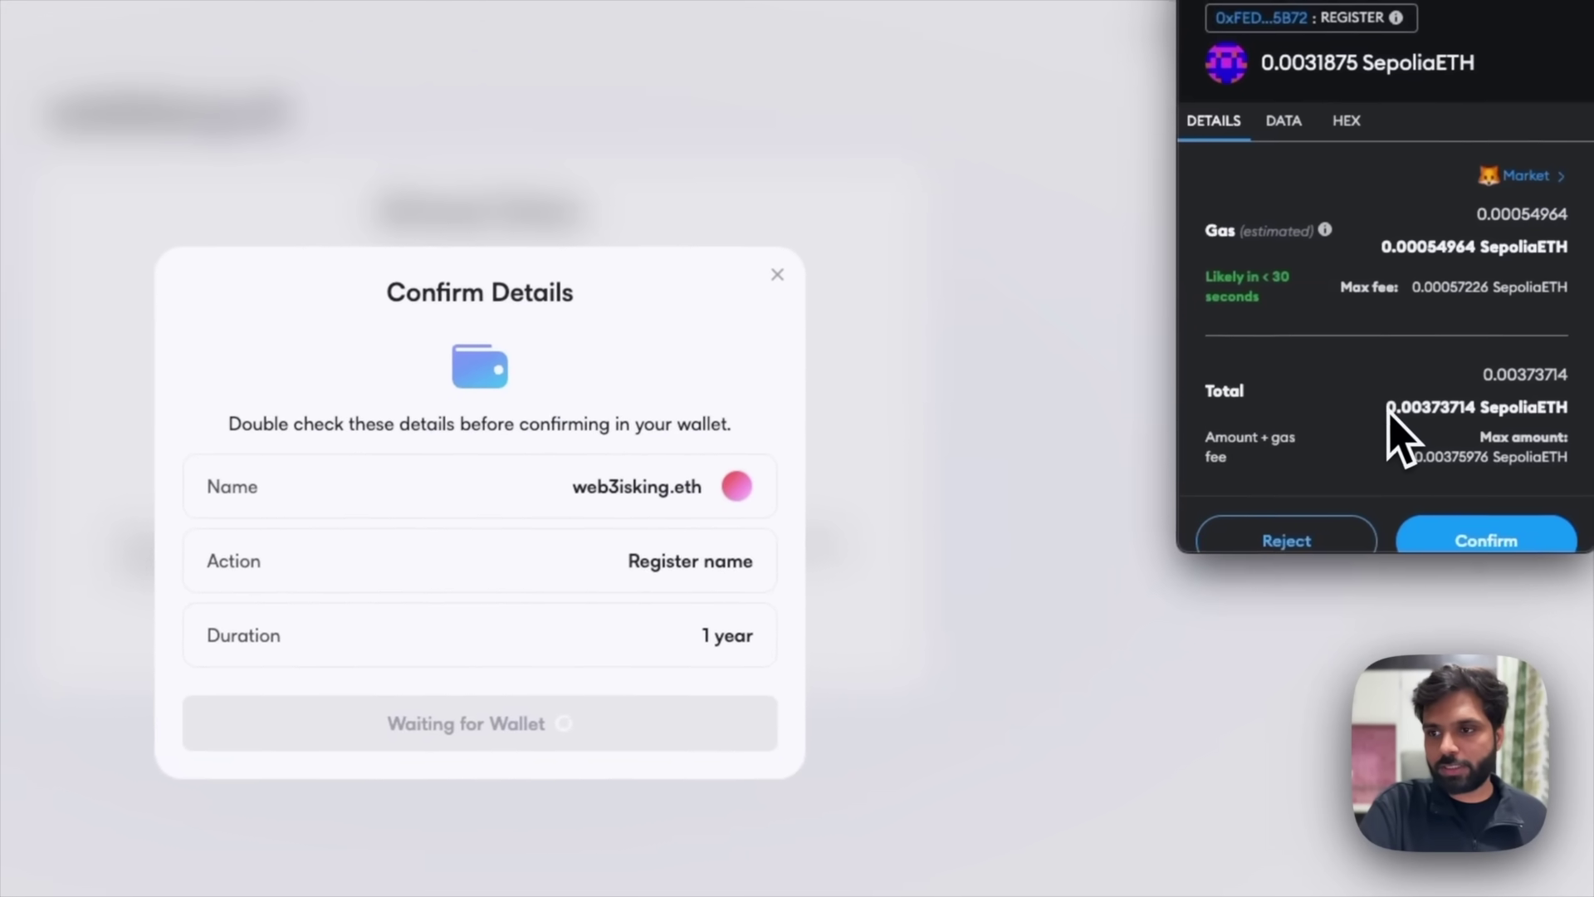
pyautogui.click(1455, 507)
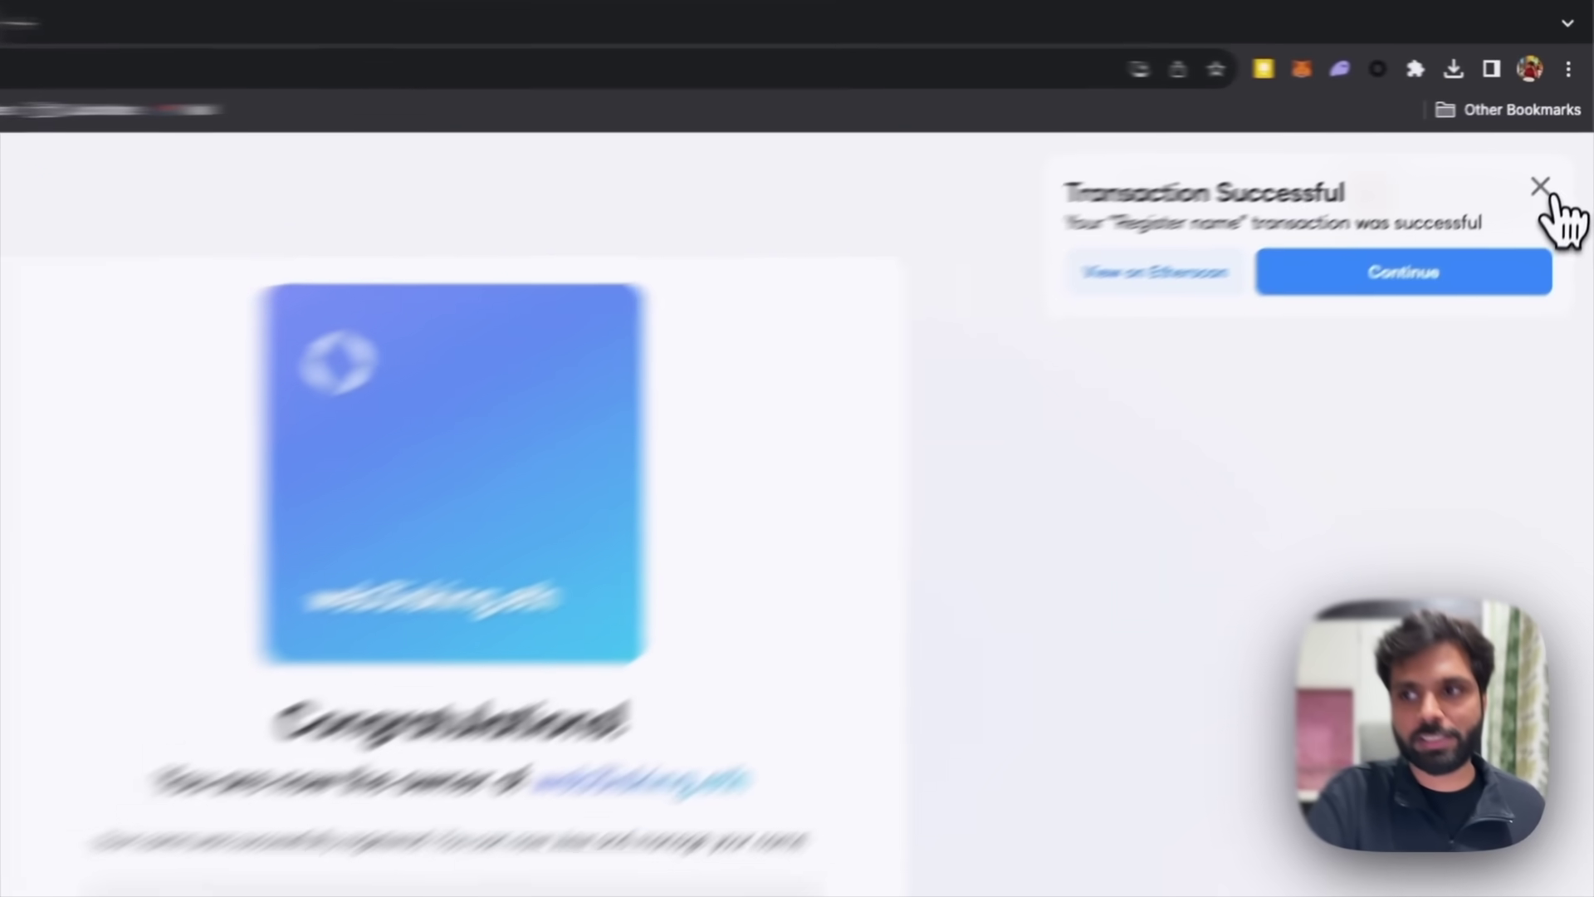
pyautogui.click(1556, 155)
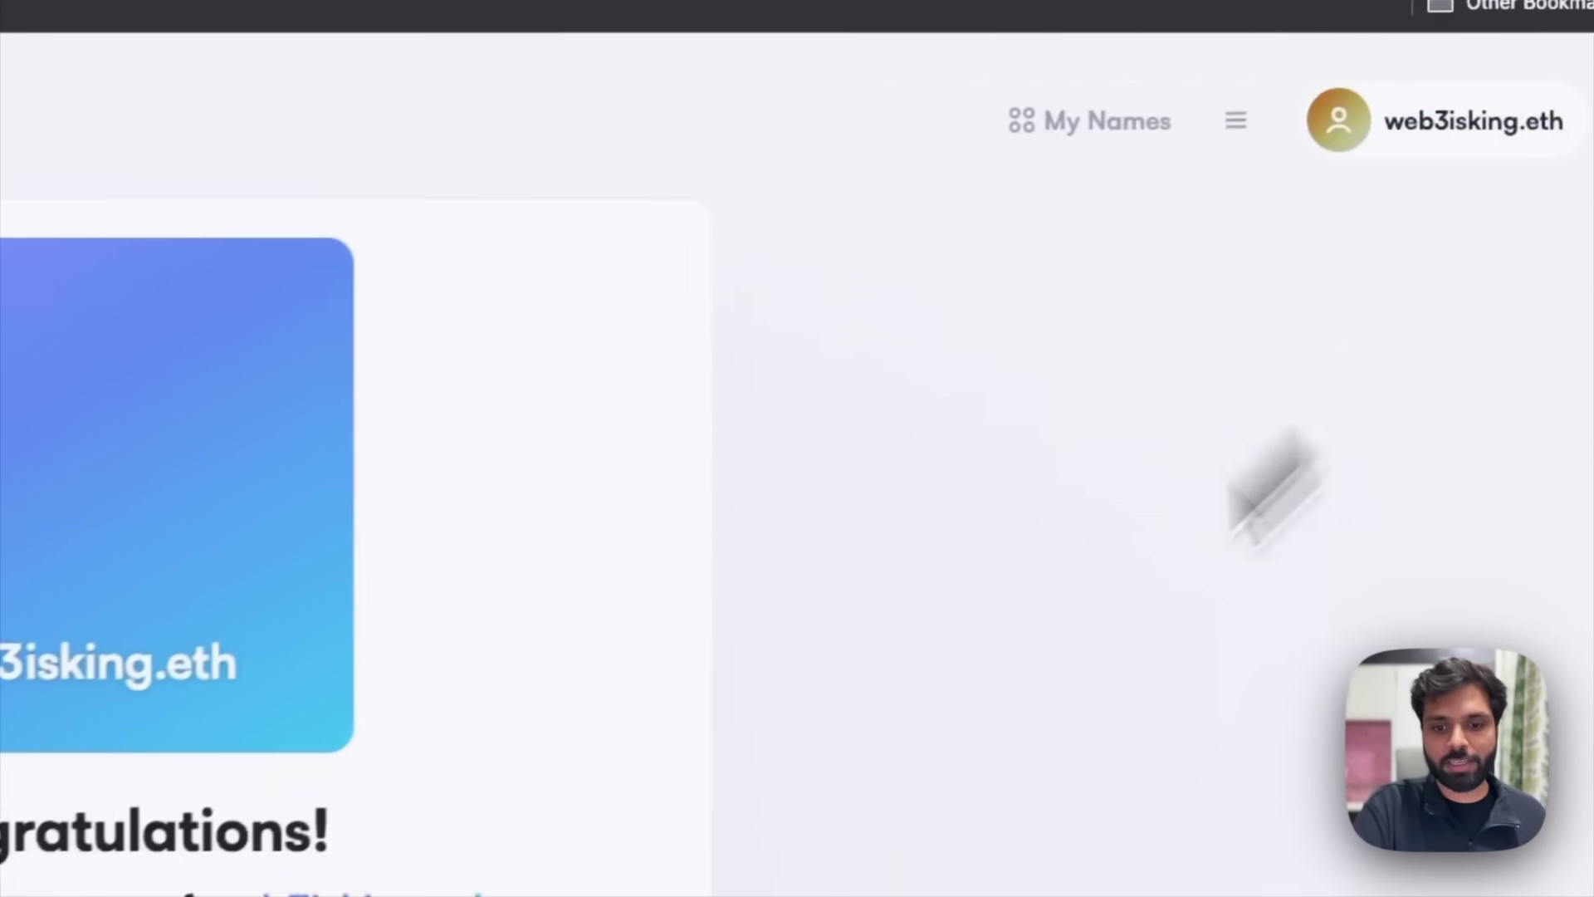
# View the profile page of web3isking.eth and examine its profile editing options without making changes
pyautogui.click(901, 774)
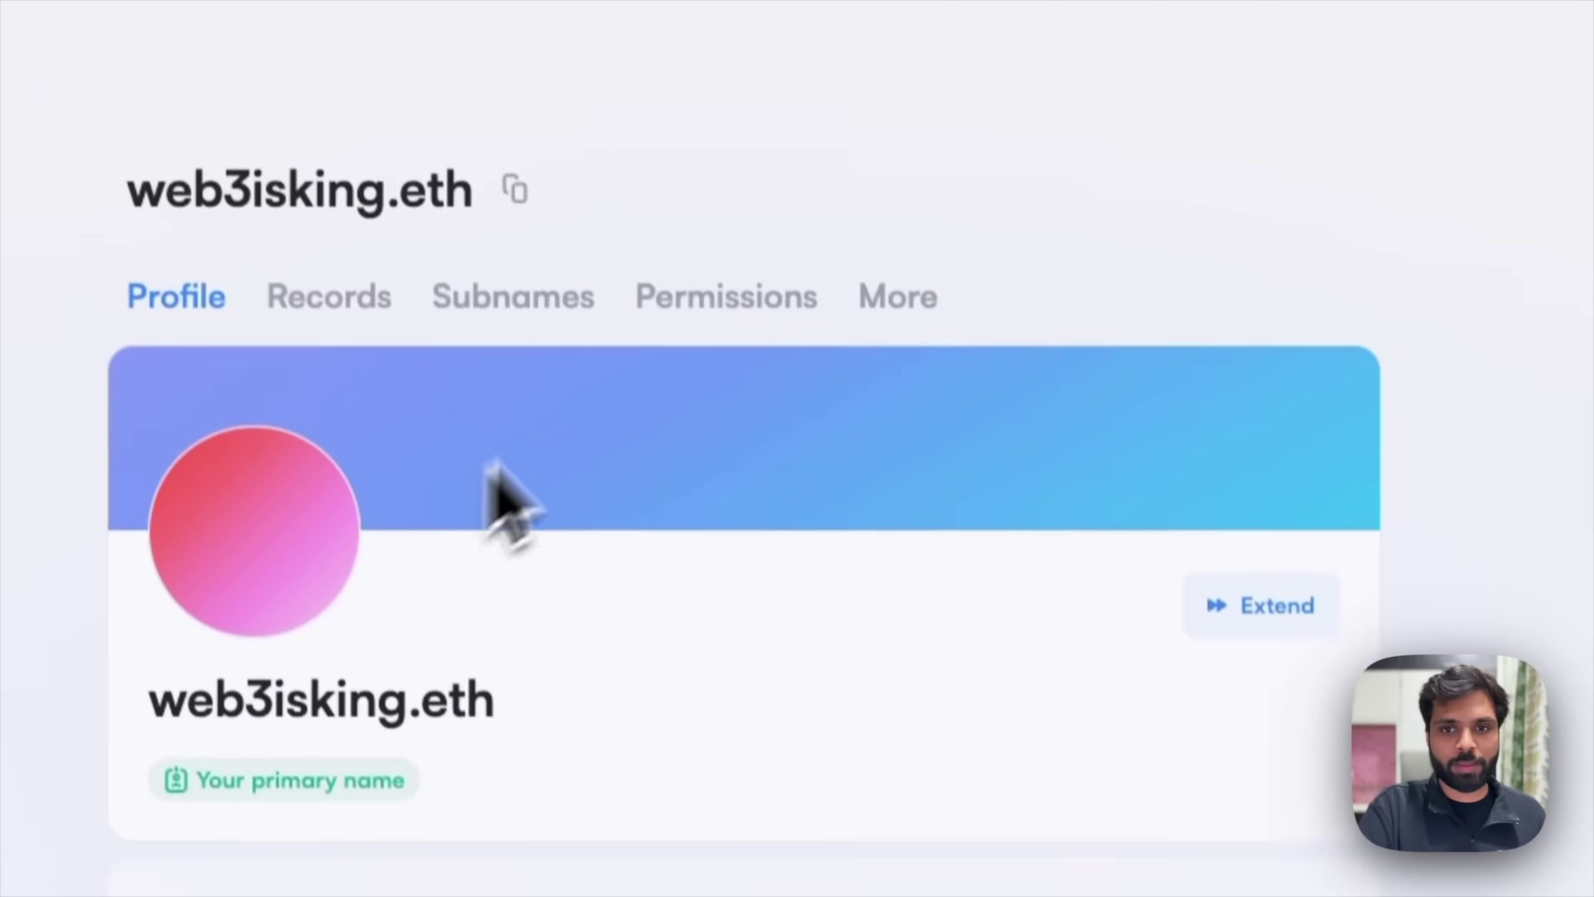
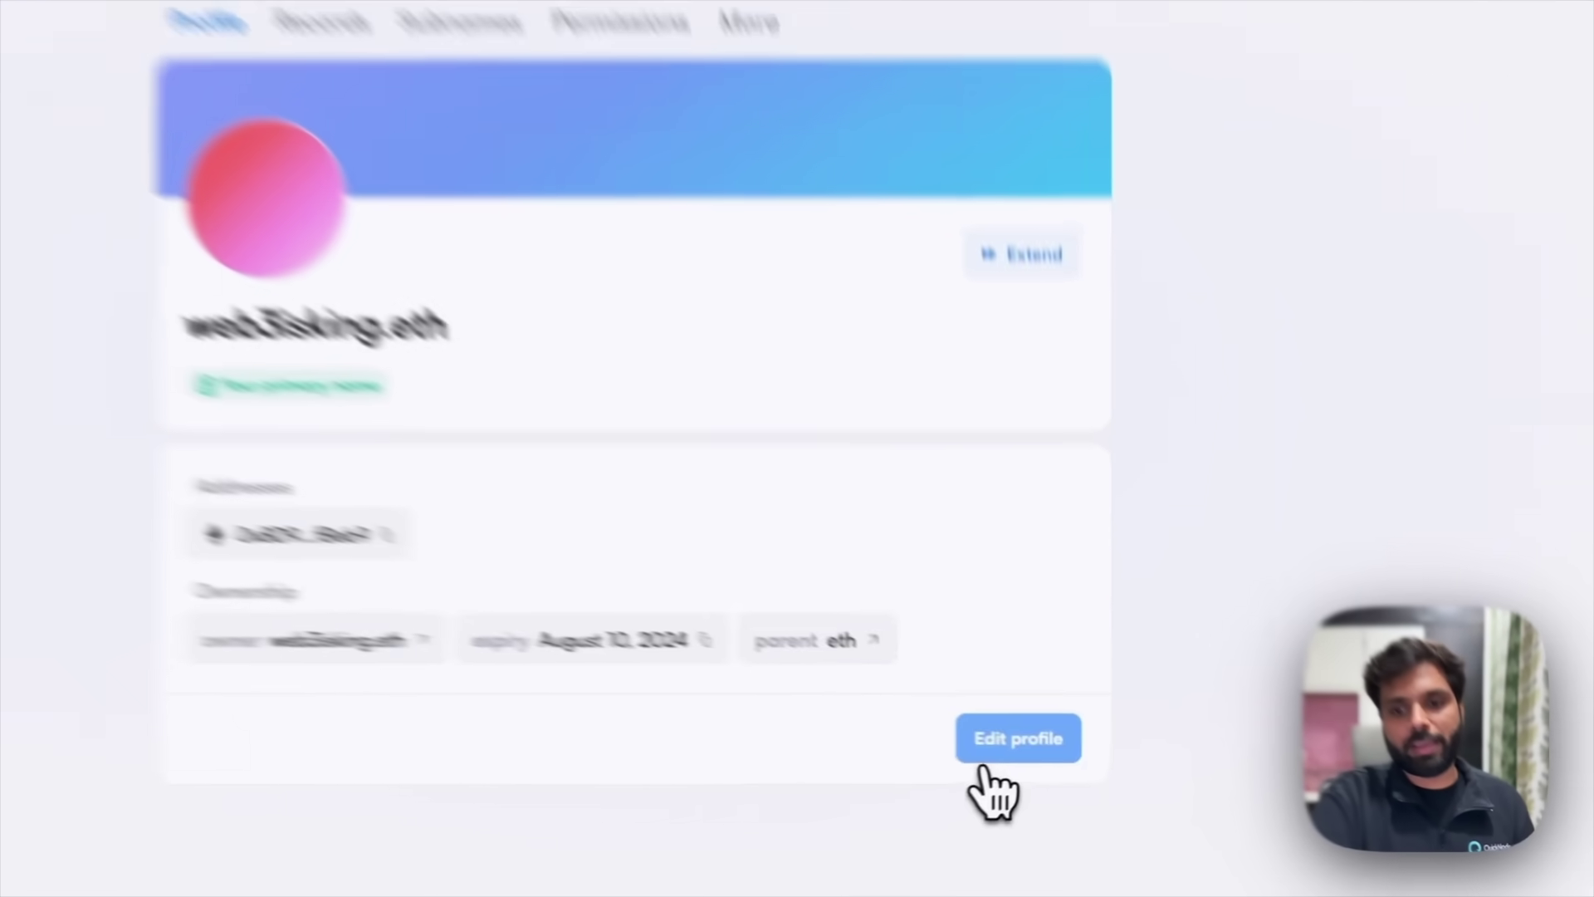
pyautogui.click(1021, 754)
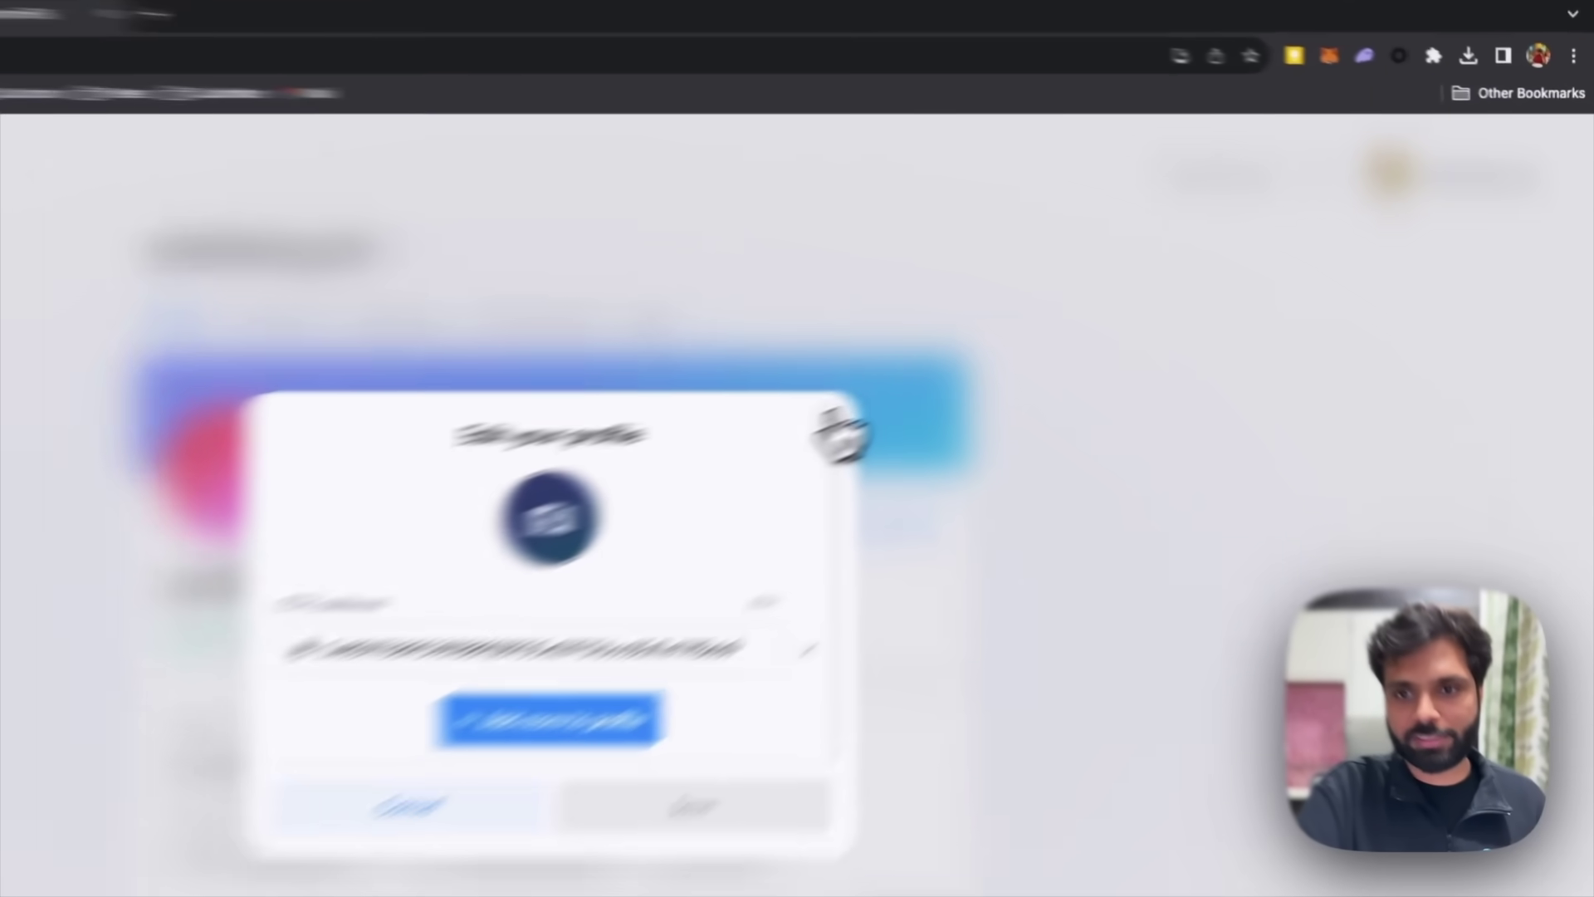
pyautogui.click(1010, 349)
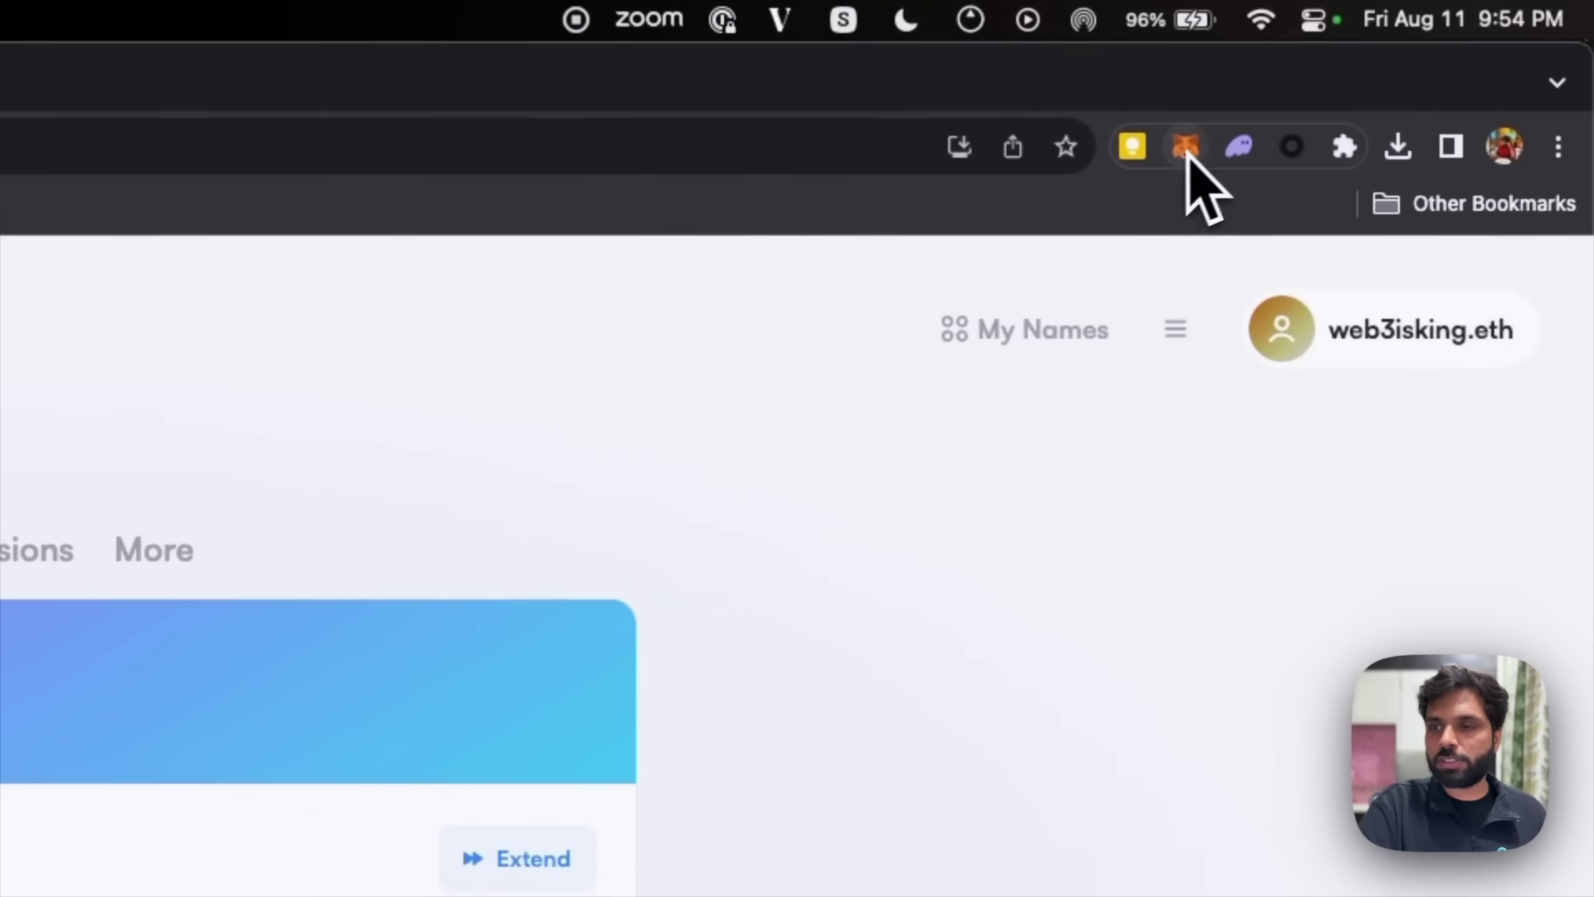
# Switch the MetaMask wallet's network to Ethereum Mainnet and open the list of owned names
pyautogui.click(1187, 150)
pyautogui.click(683, 224)
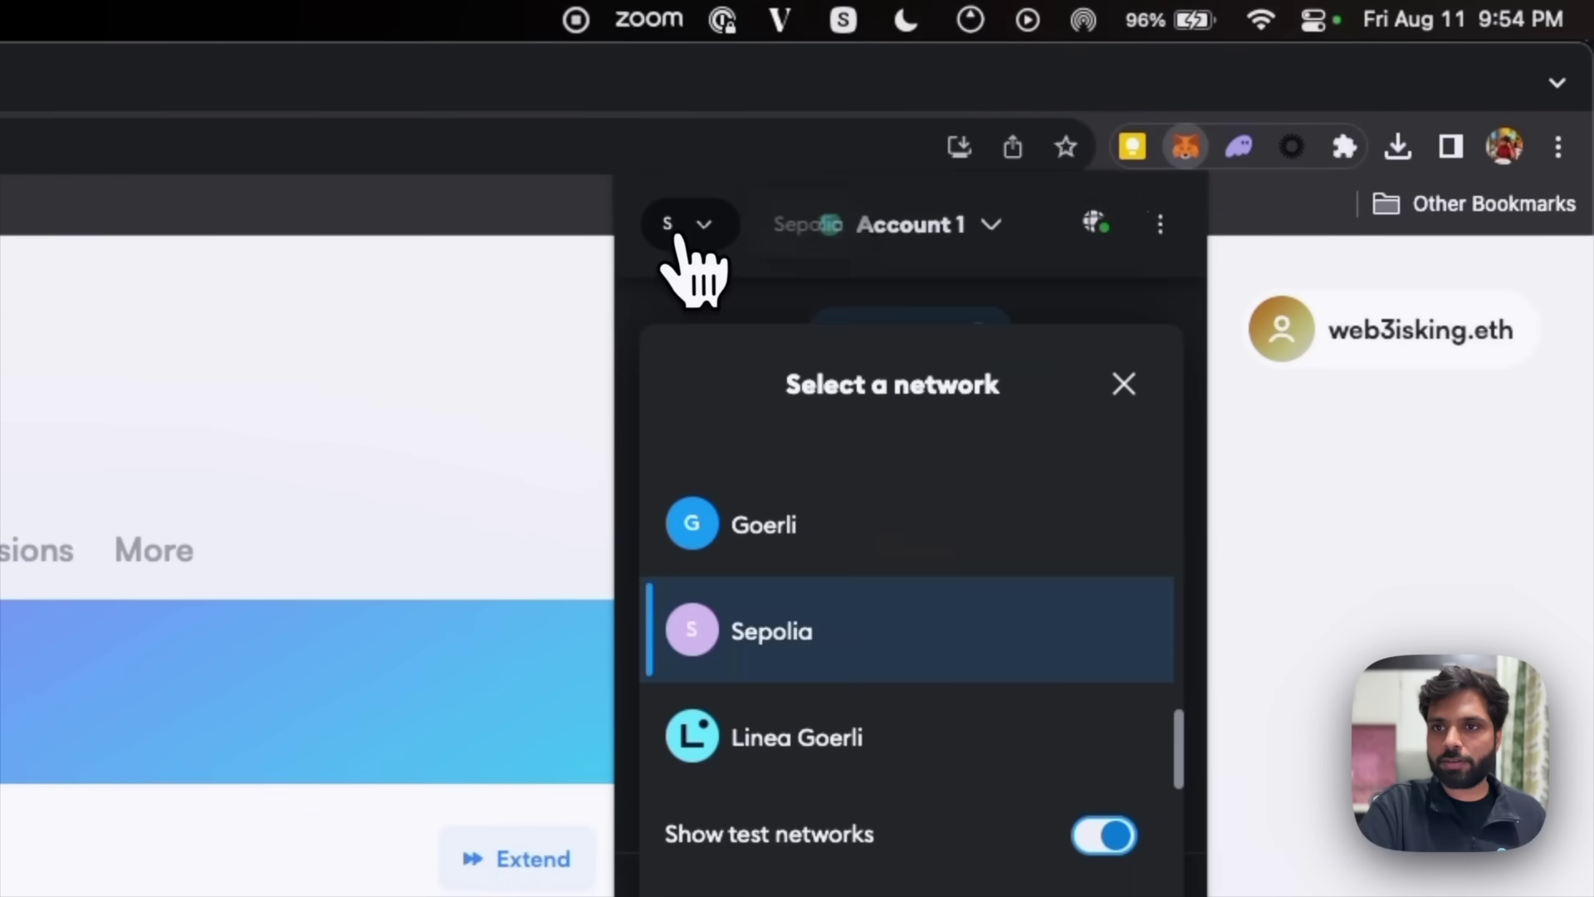
pyautogui.scroll(5, 712, 615)
pyautogui.press('Escape')
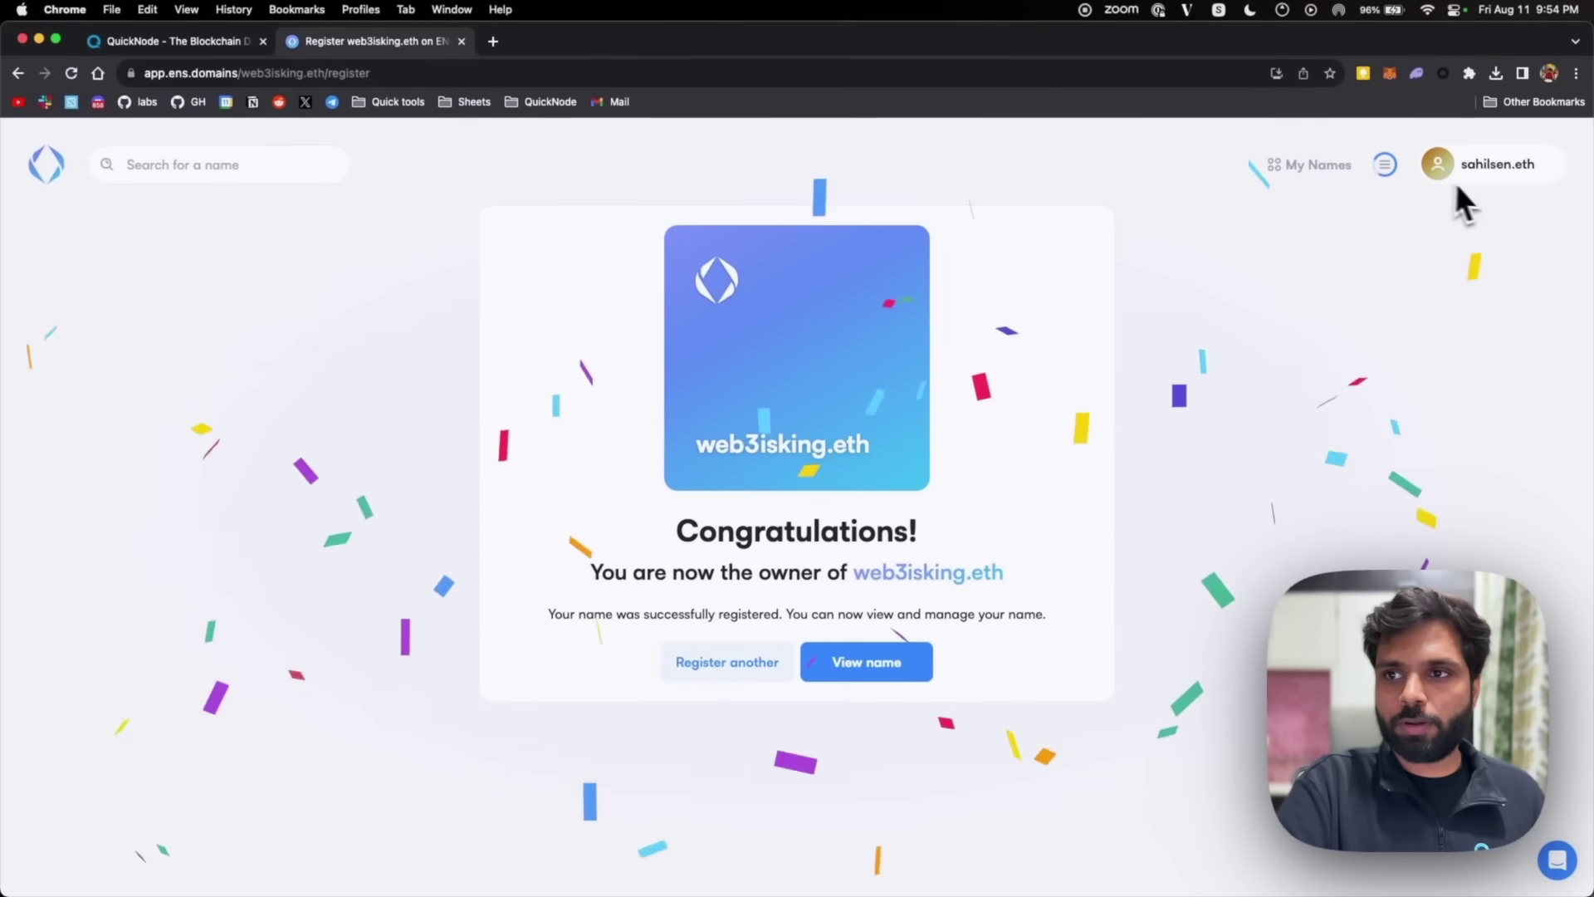
pyautogui.click(1308, 165)
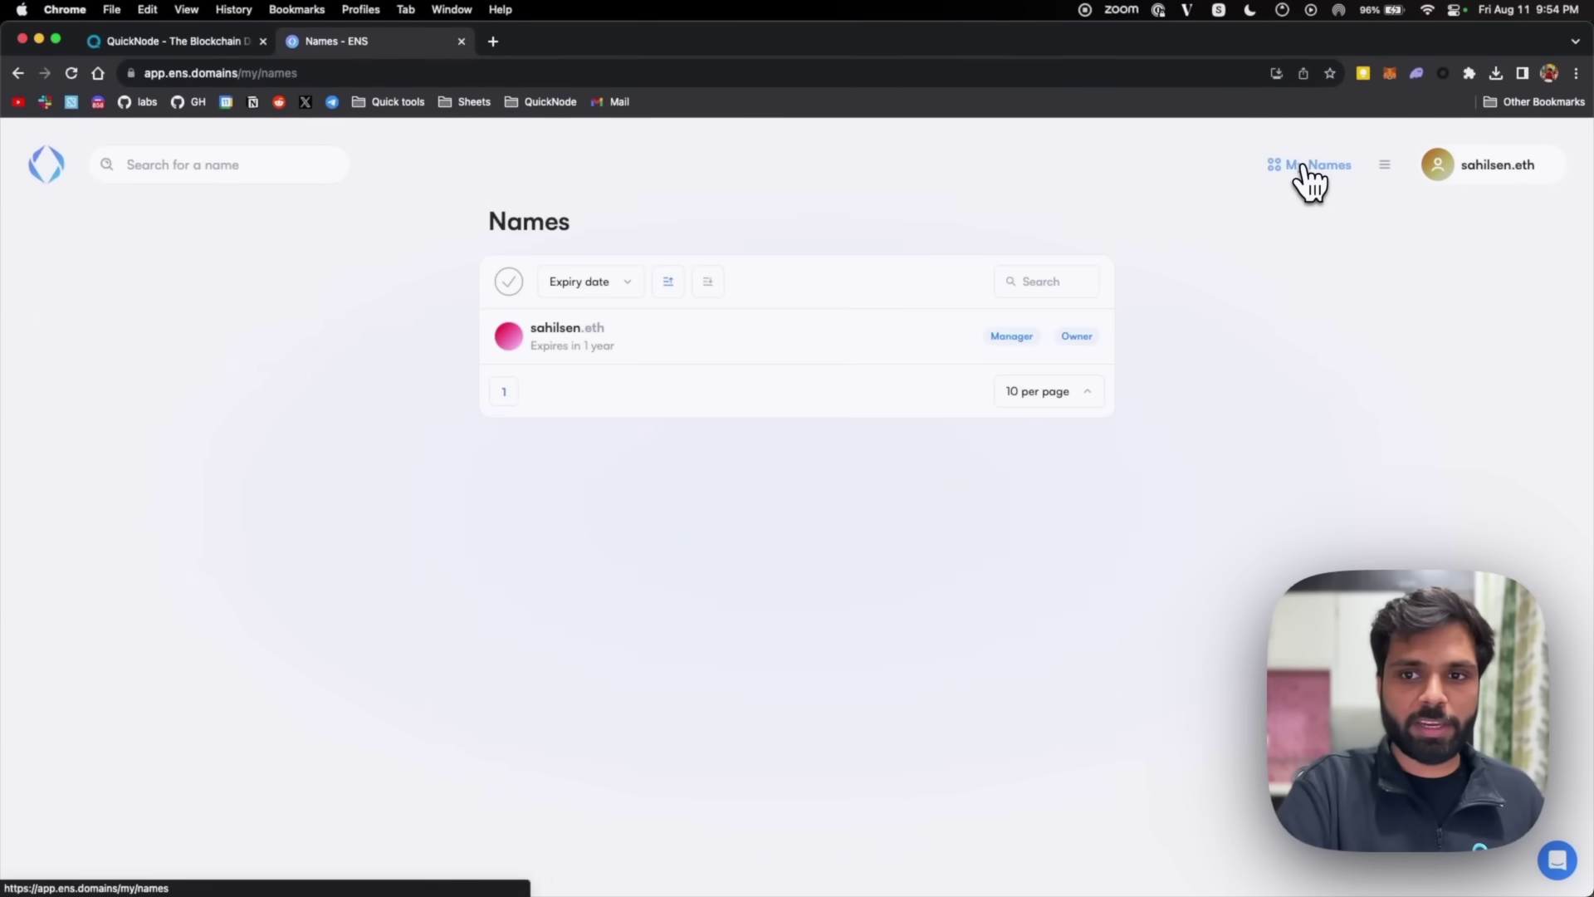
# Open the owned name's profile from the names list and bring up its records for editing
pyautogui.click(771, 342)
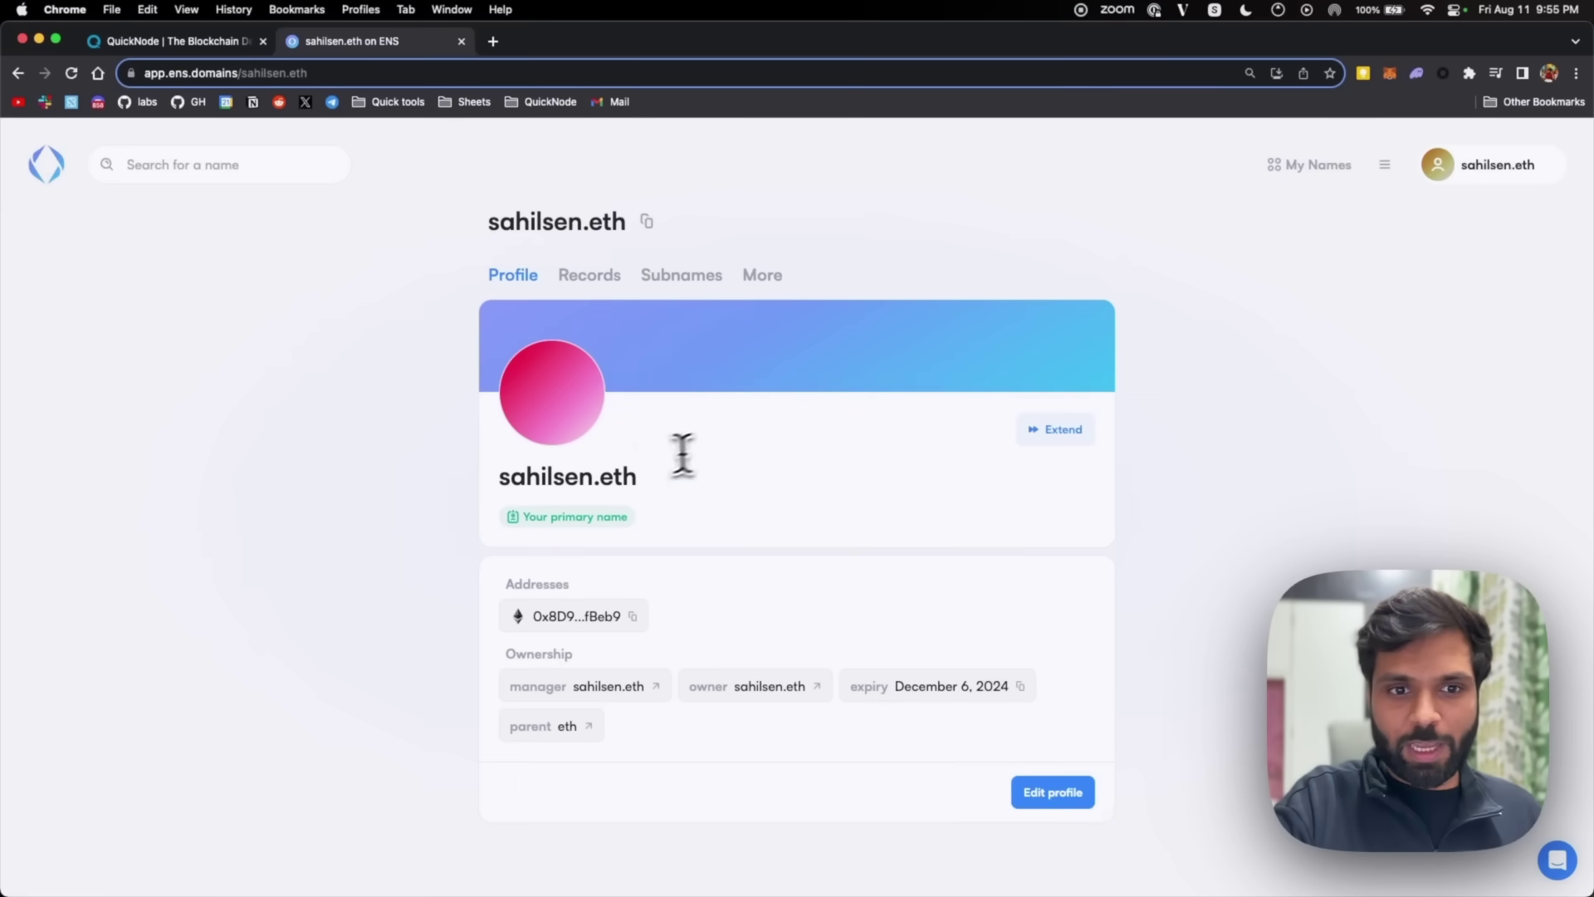
pyautogui.tripleClick(536, 483)
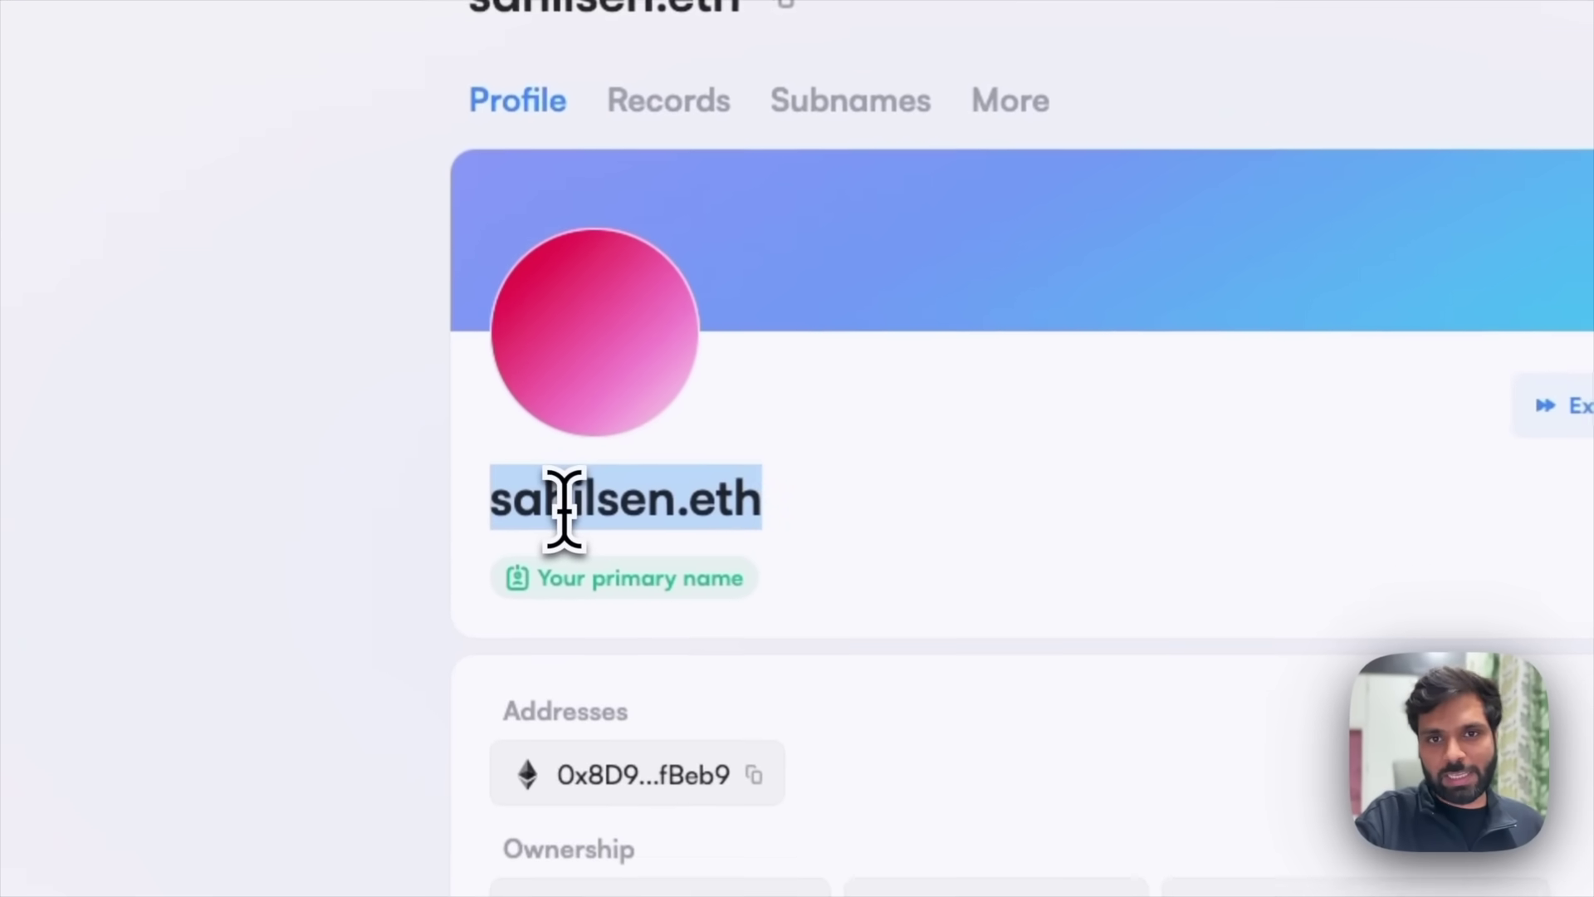
pyautogui.click(989, 438)
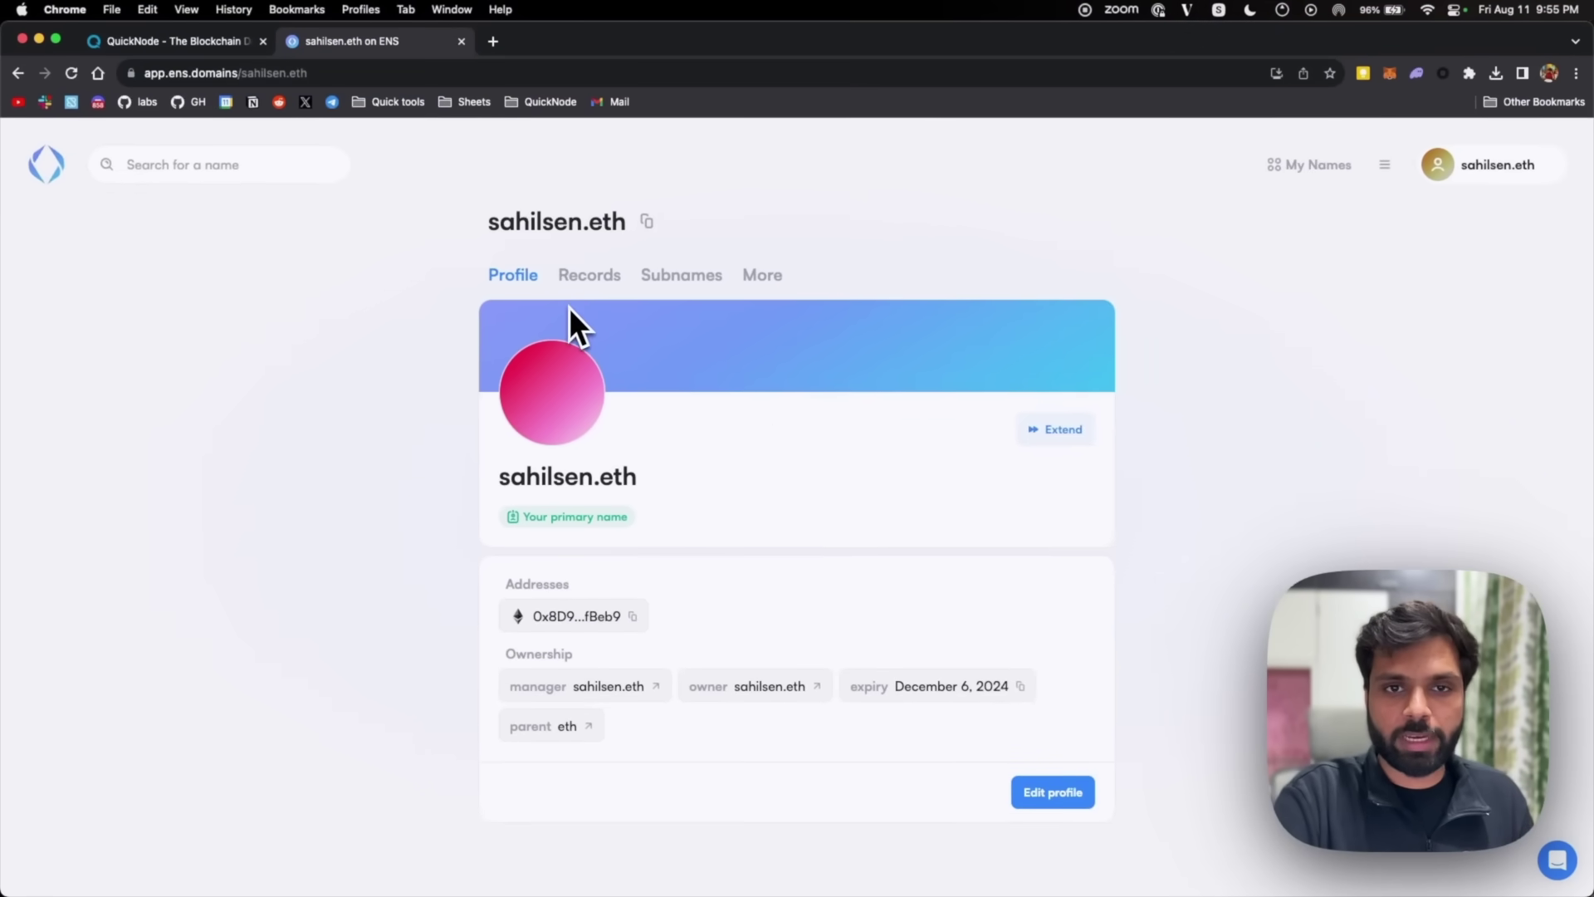
pyautogui.click(580, 277)
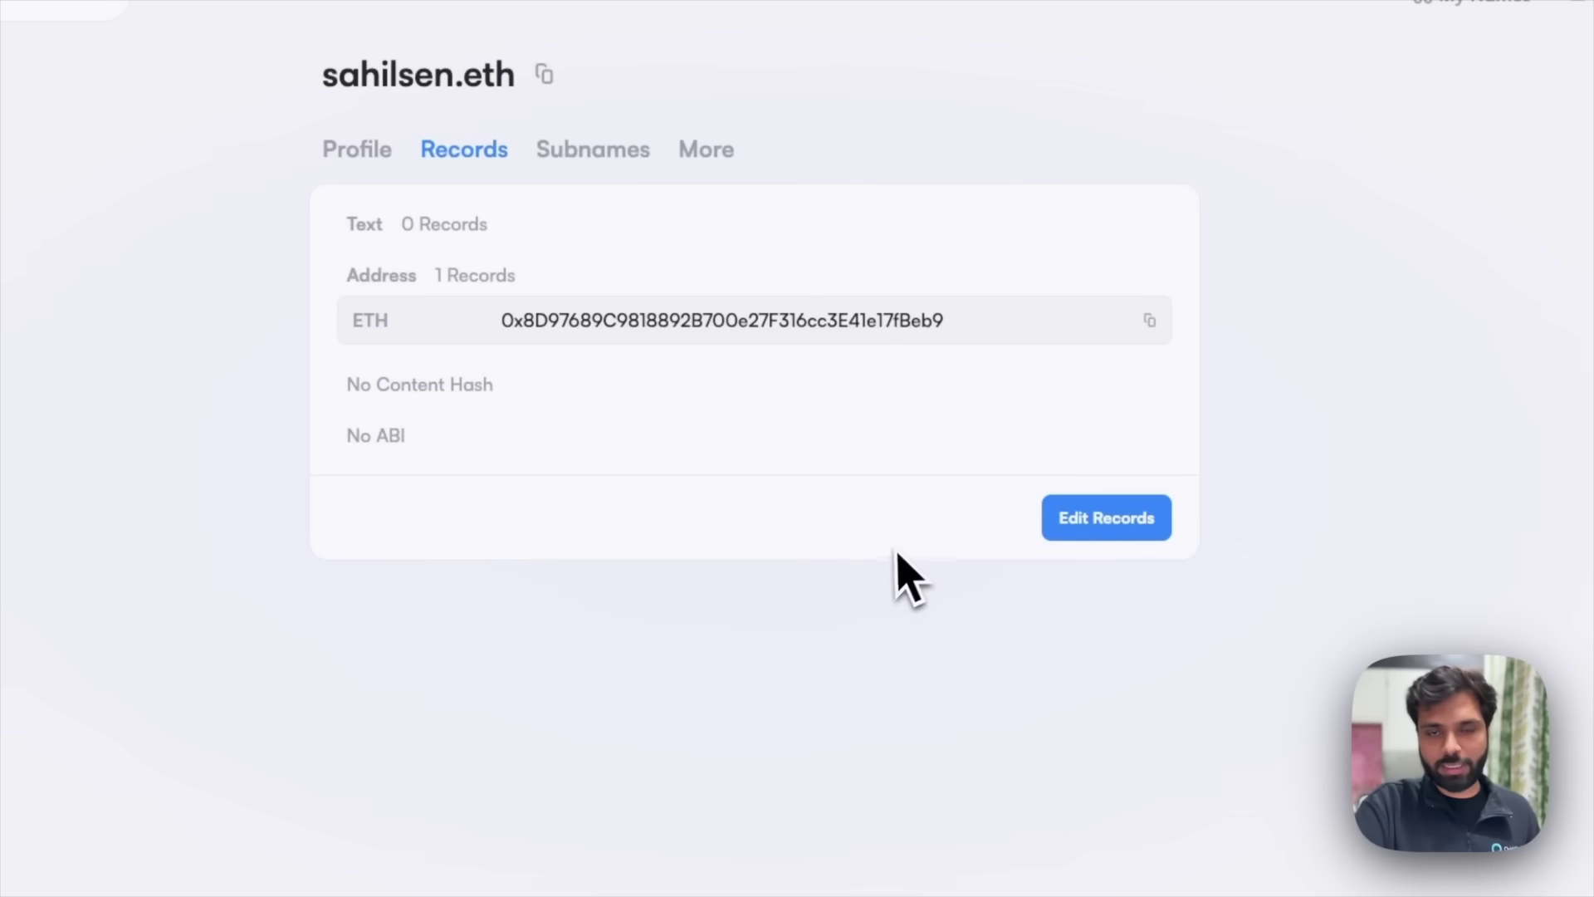
pyautogui.click(1371, 799)
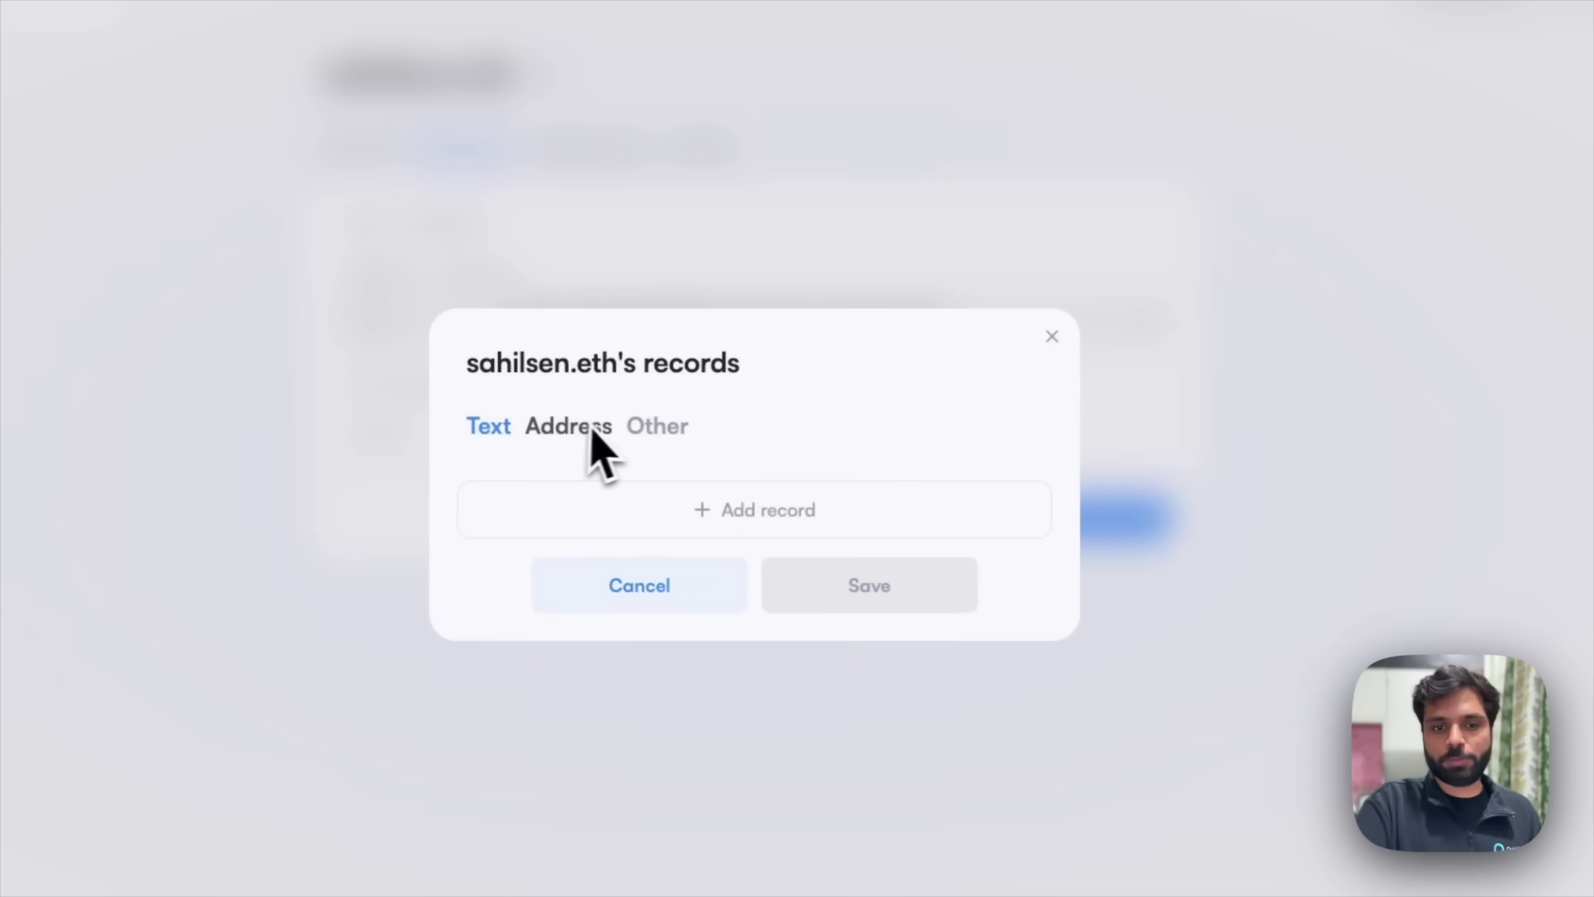
# Review the Text, Address and Other record categories of the owned name, ending on the Other records
pyautogui.click(543, 428)
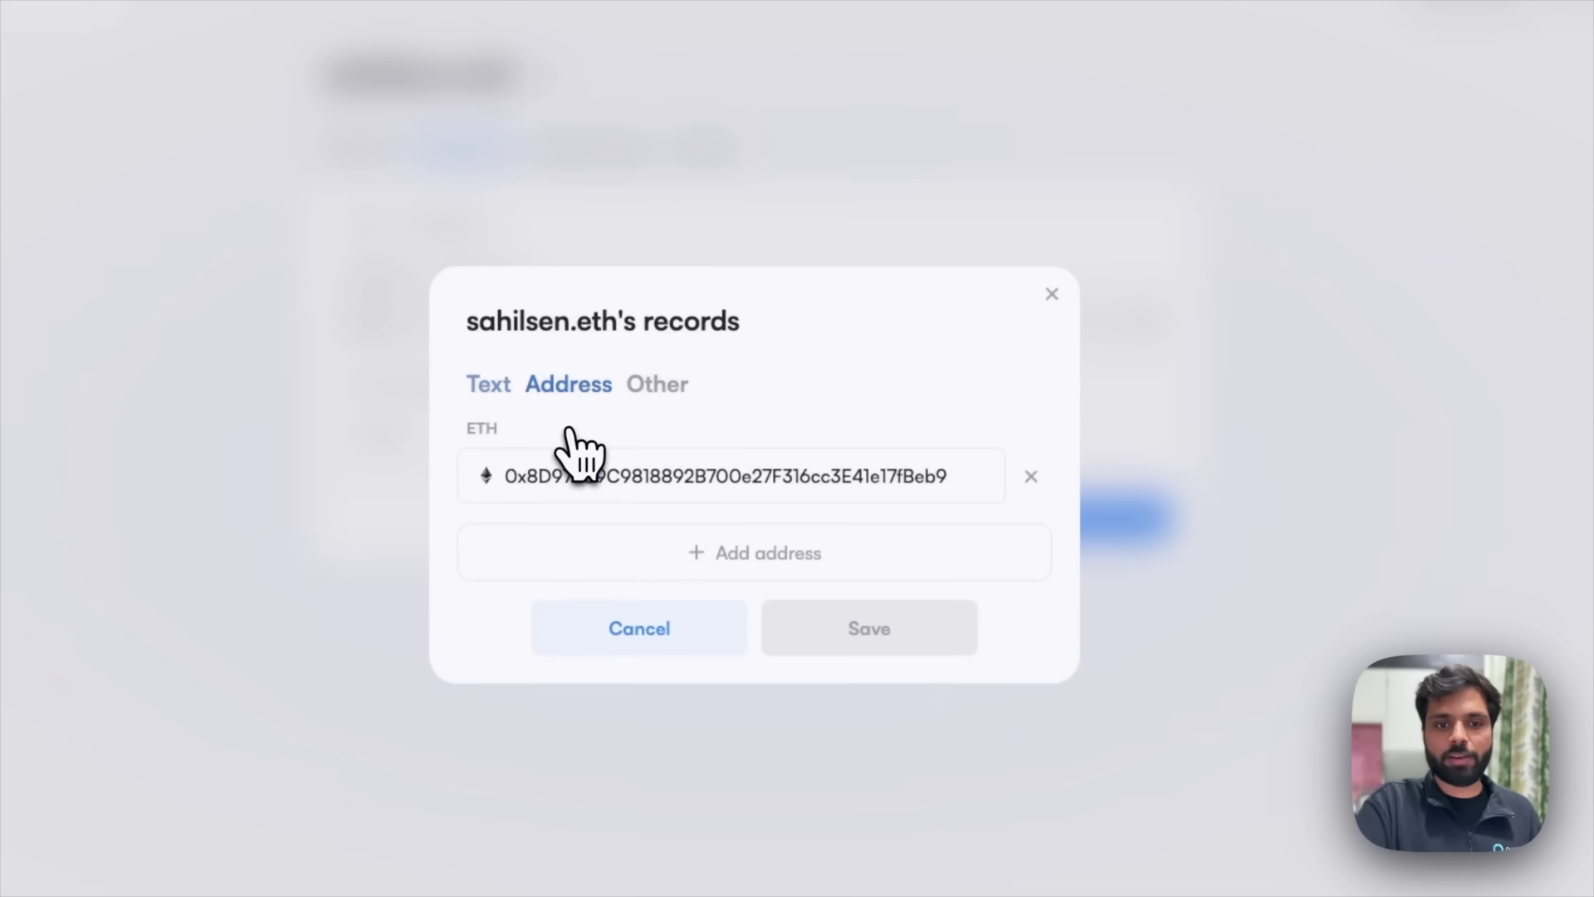
pyautogui.click(657, 384)
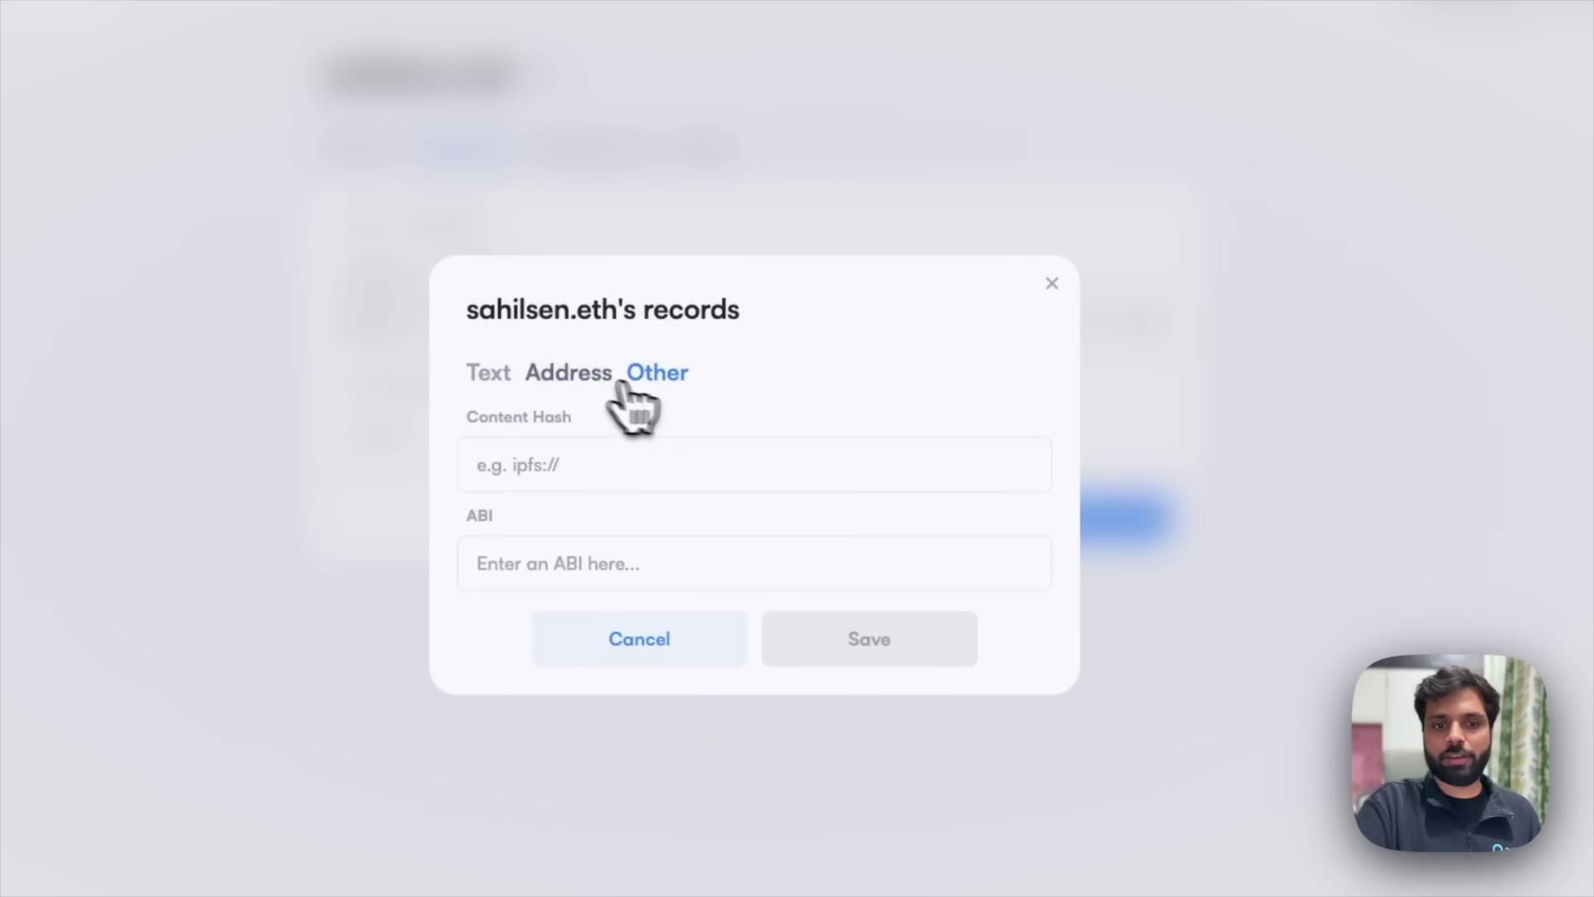
pyautogui.click(569, 375)
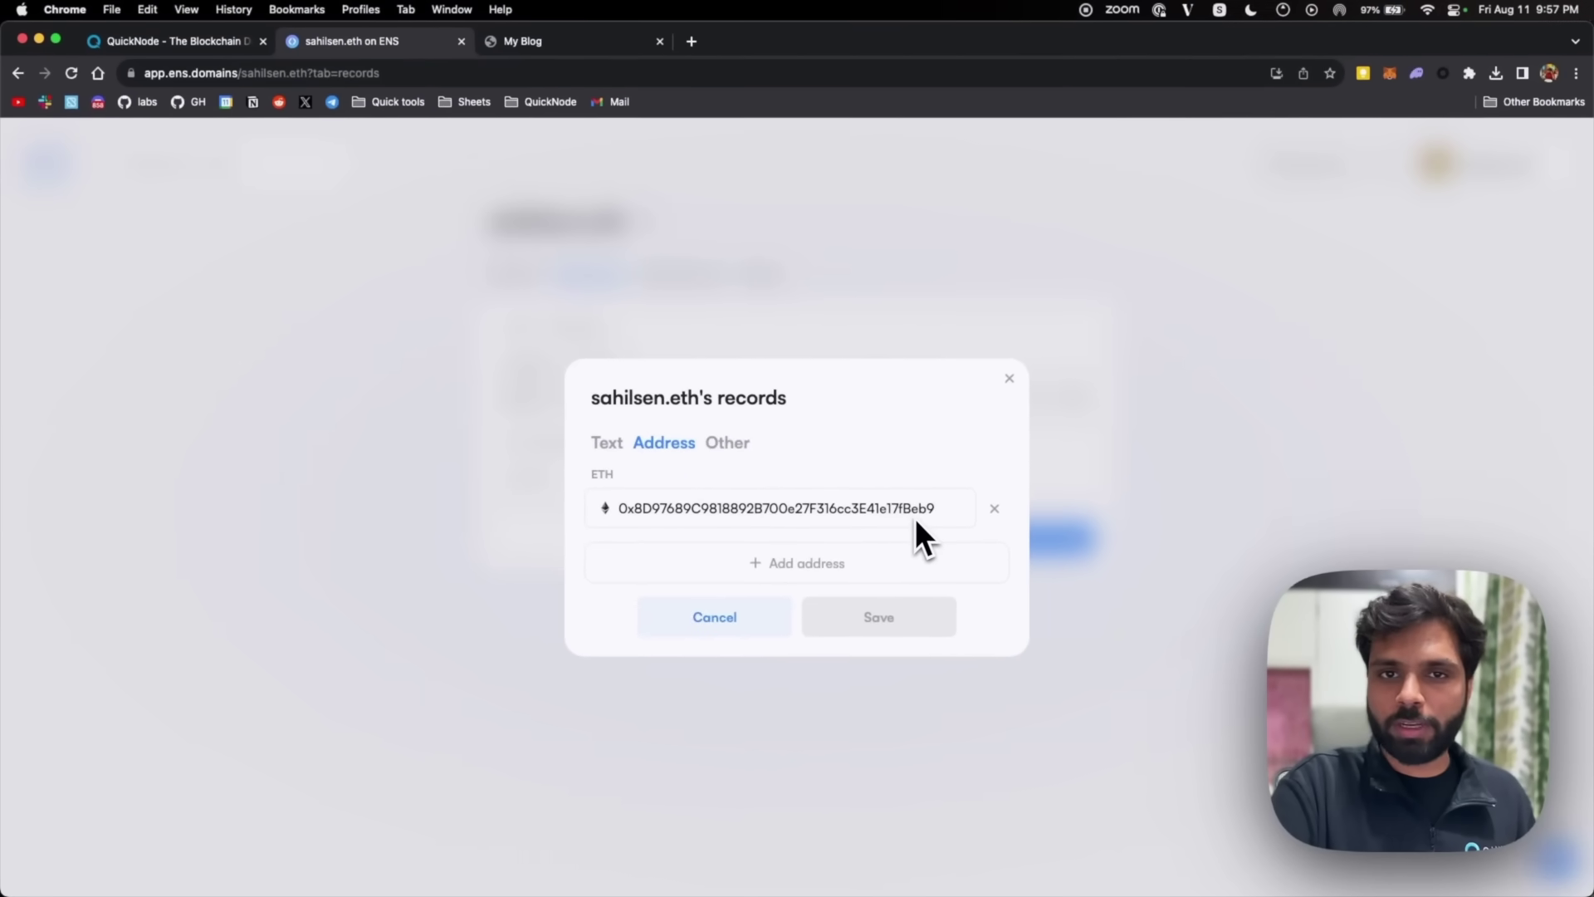
pyautogui.click(610, 442)
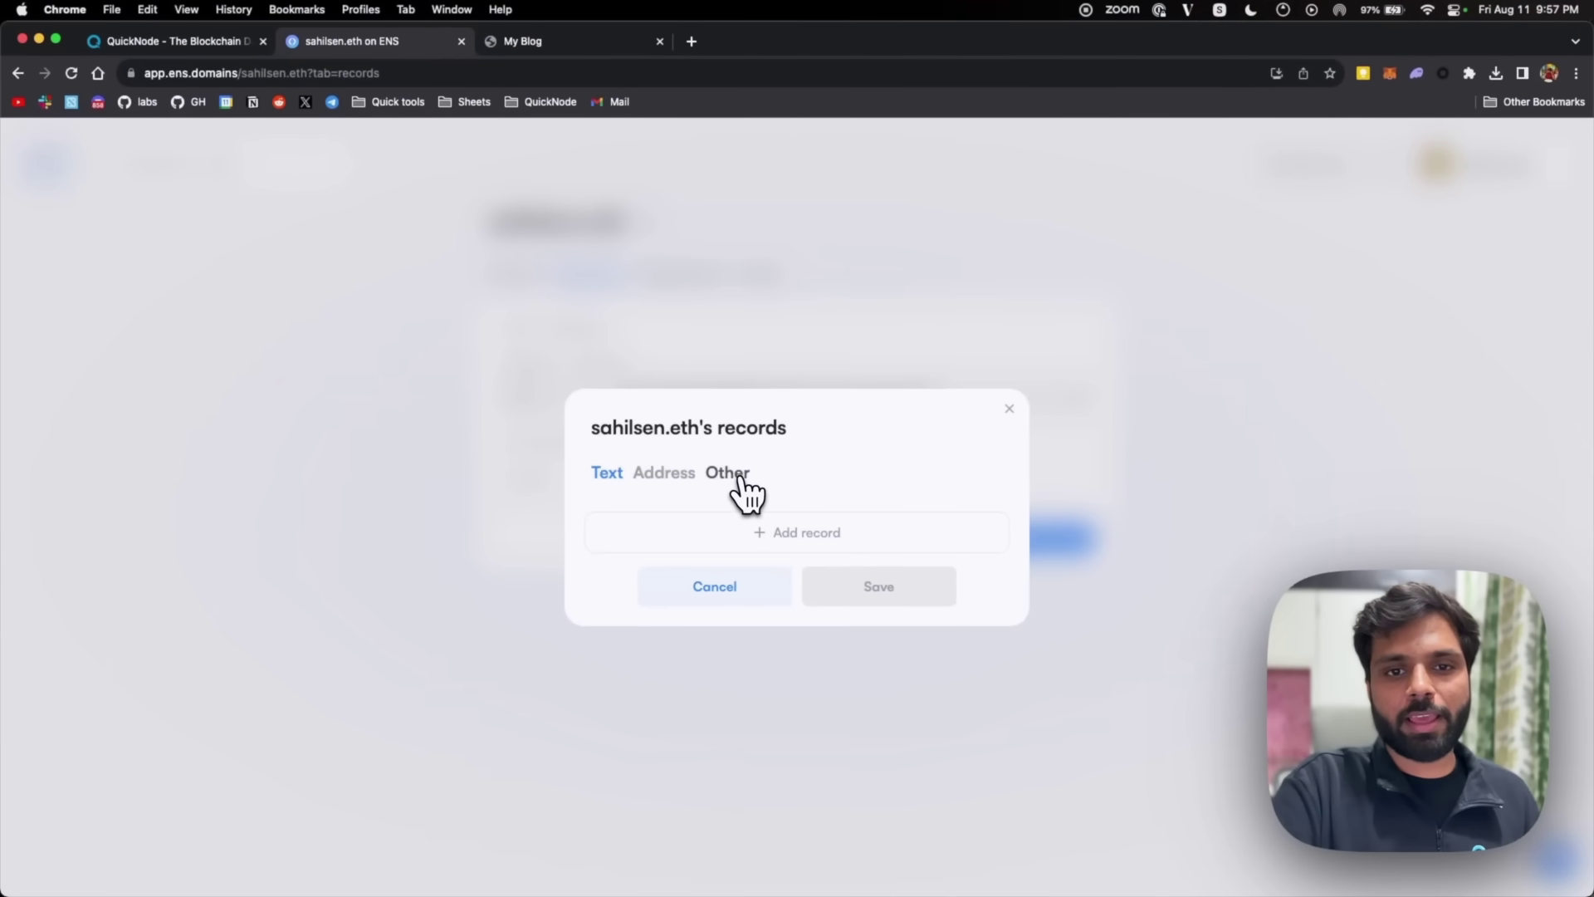
pyautogui.click(743, 488)
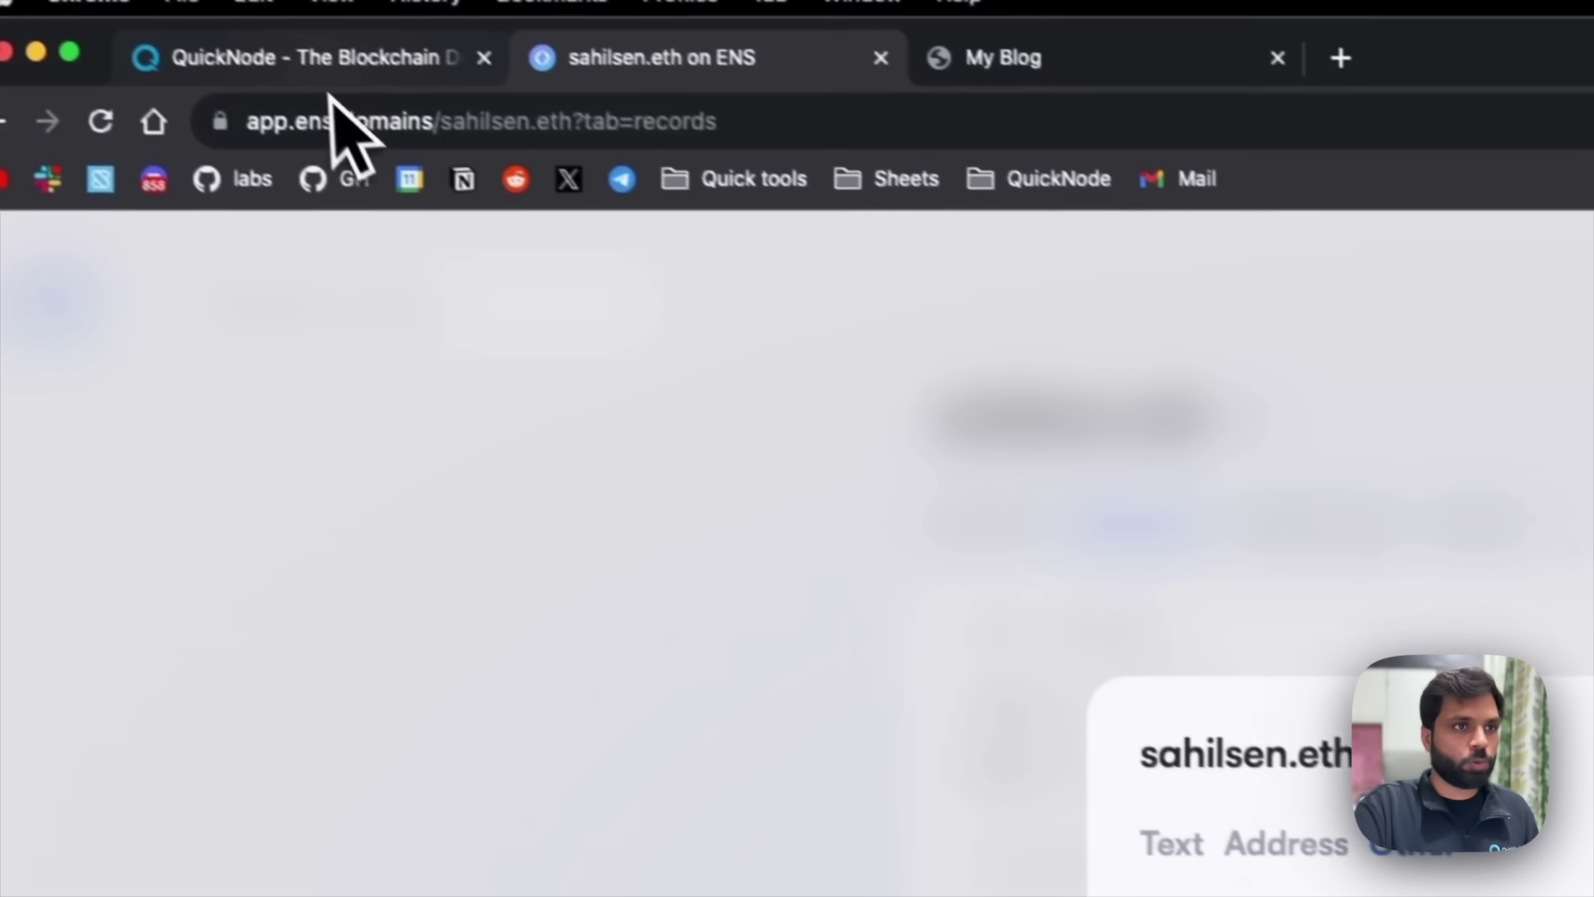
# Switch to QuickNode storage, open the details of index.html and copy its IPFS URL
pyautogui.click(182, 46)
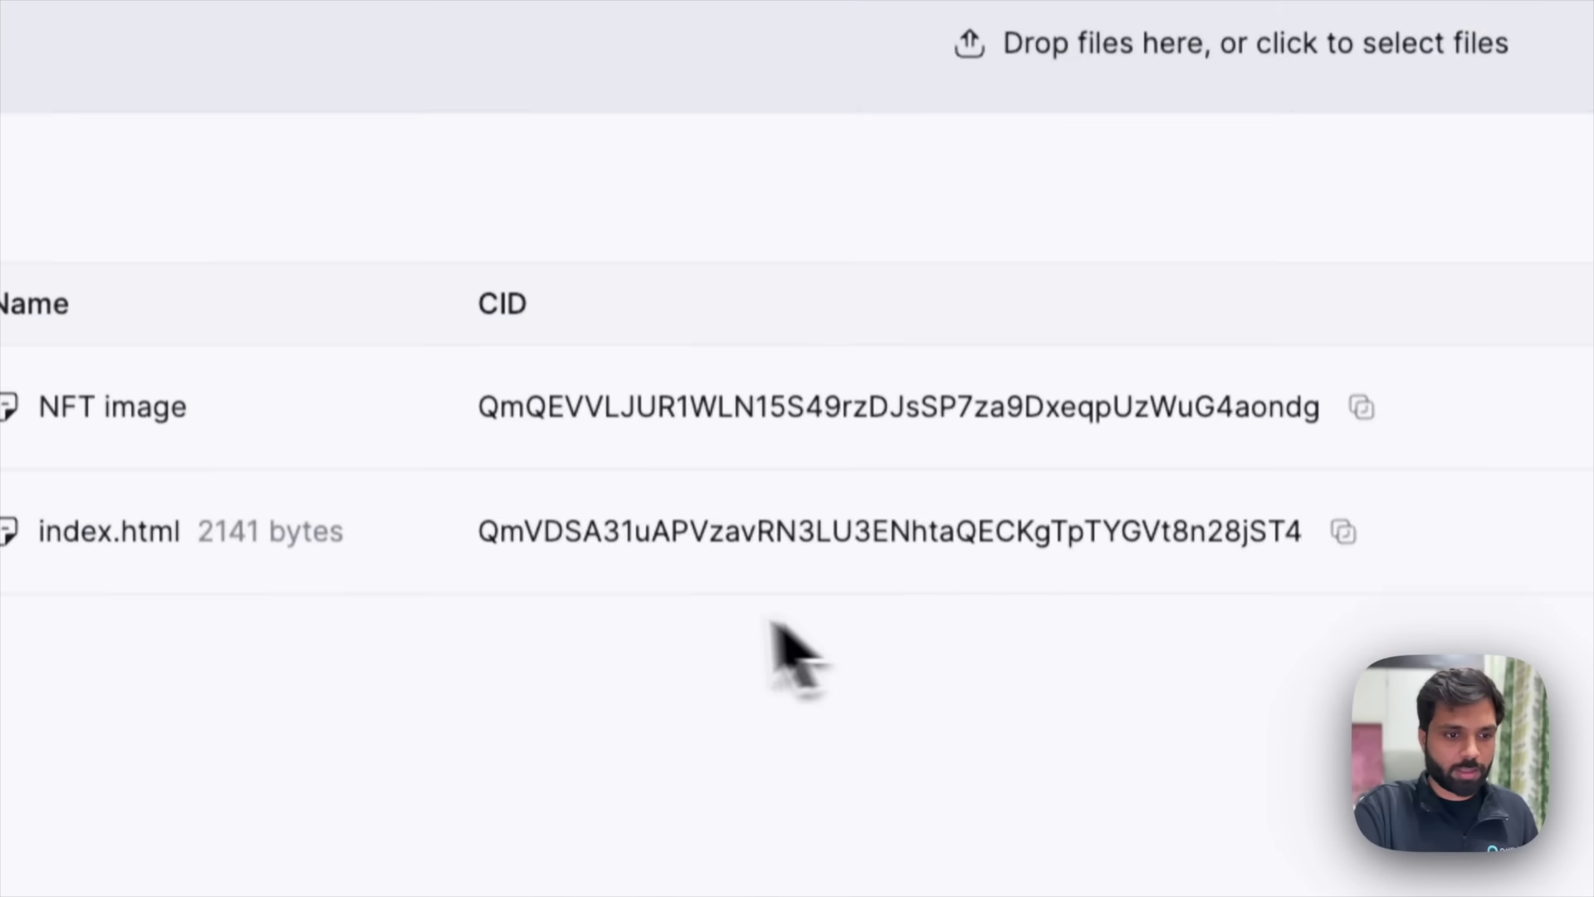
pyautogui.click(415, 515)
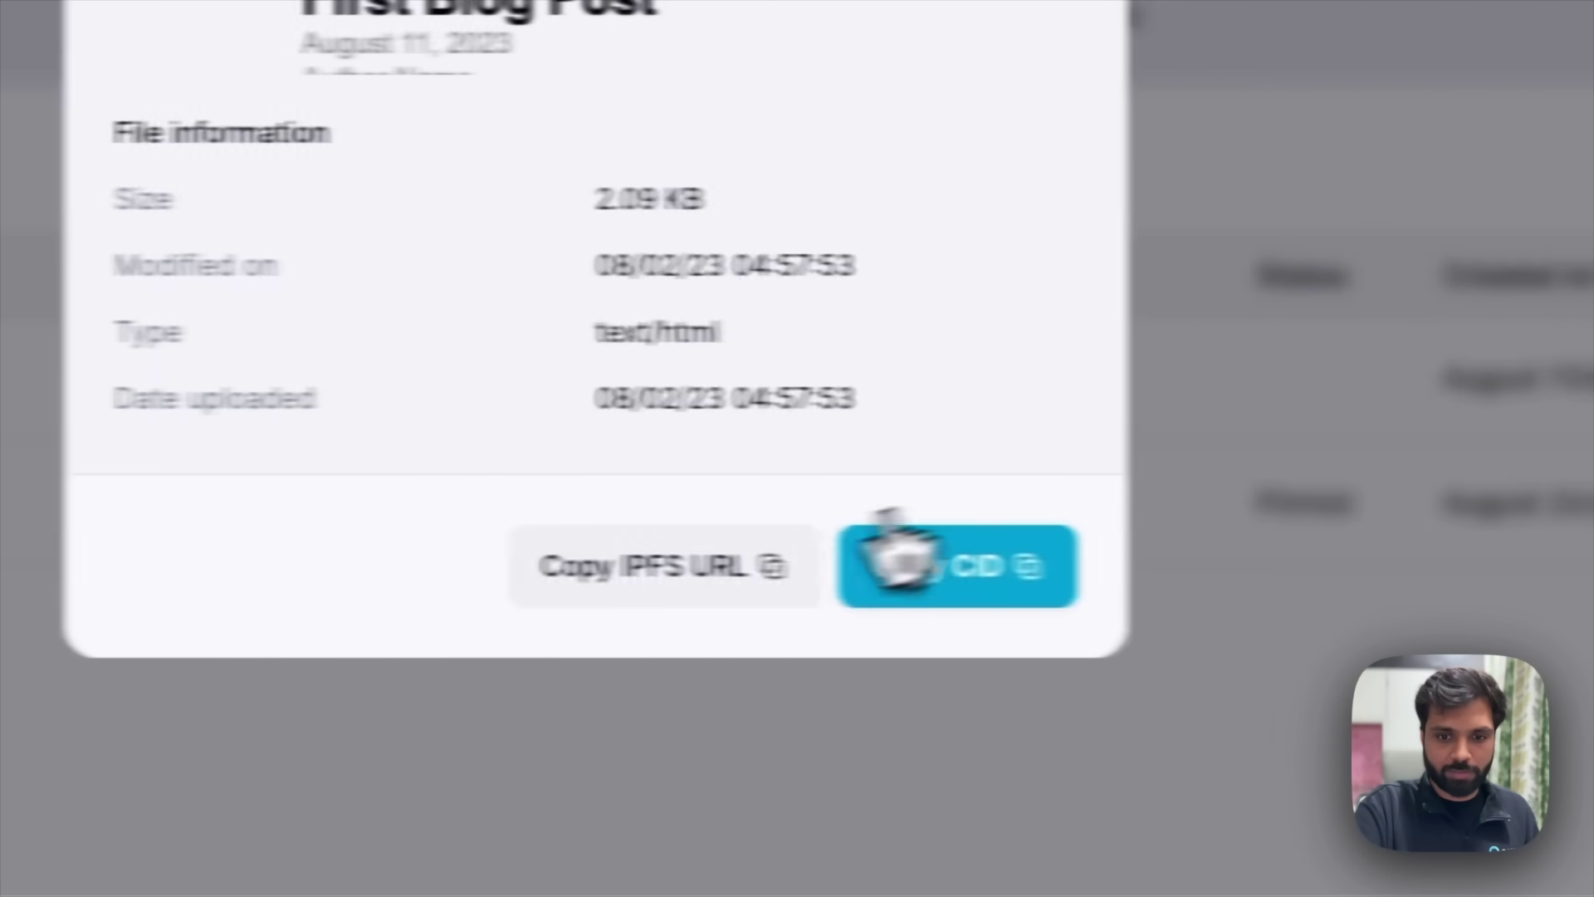
pyautogui.click(604, 565)
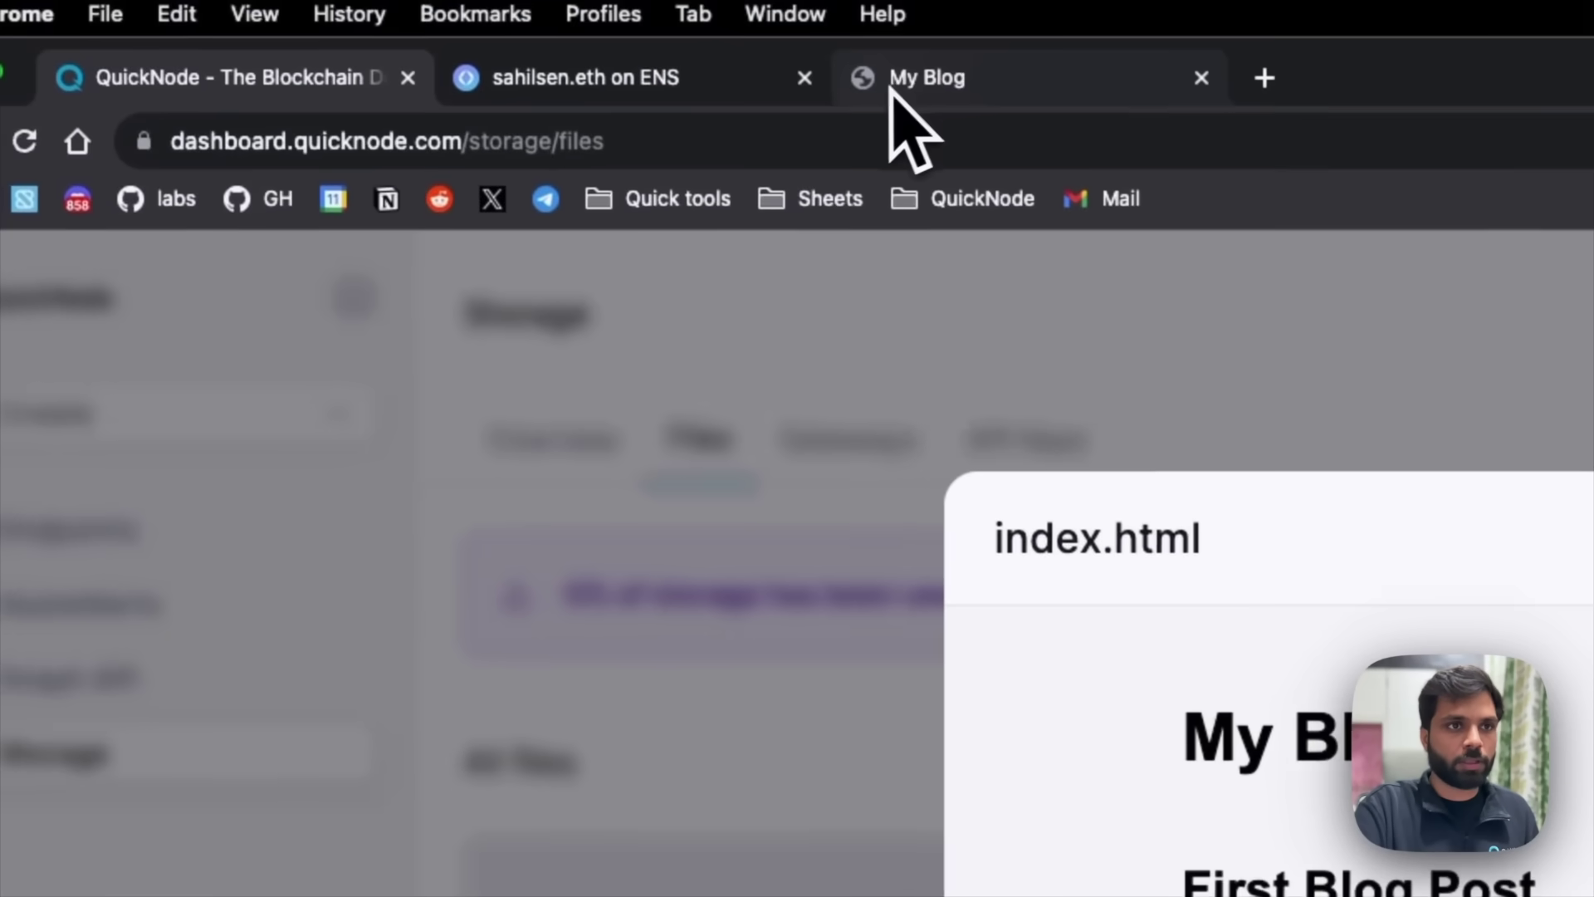
# Load the copied IPFS URL of index.html in a new browser tab to check the blog page
pyautogui.click(1270, 82)
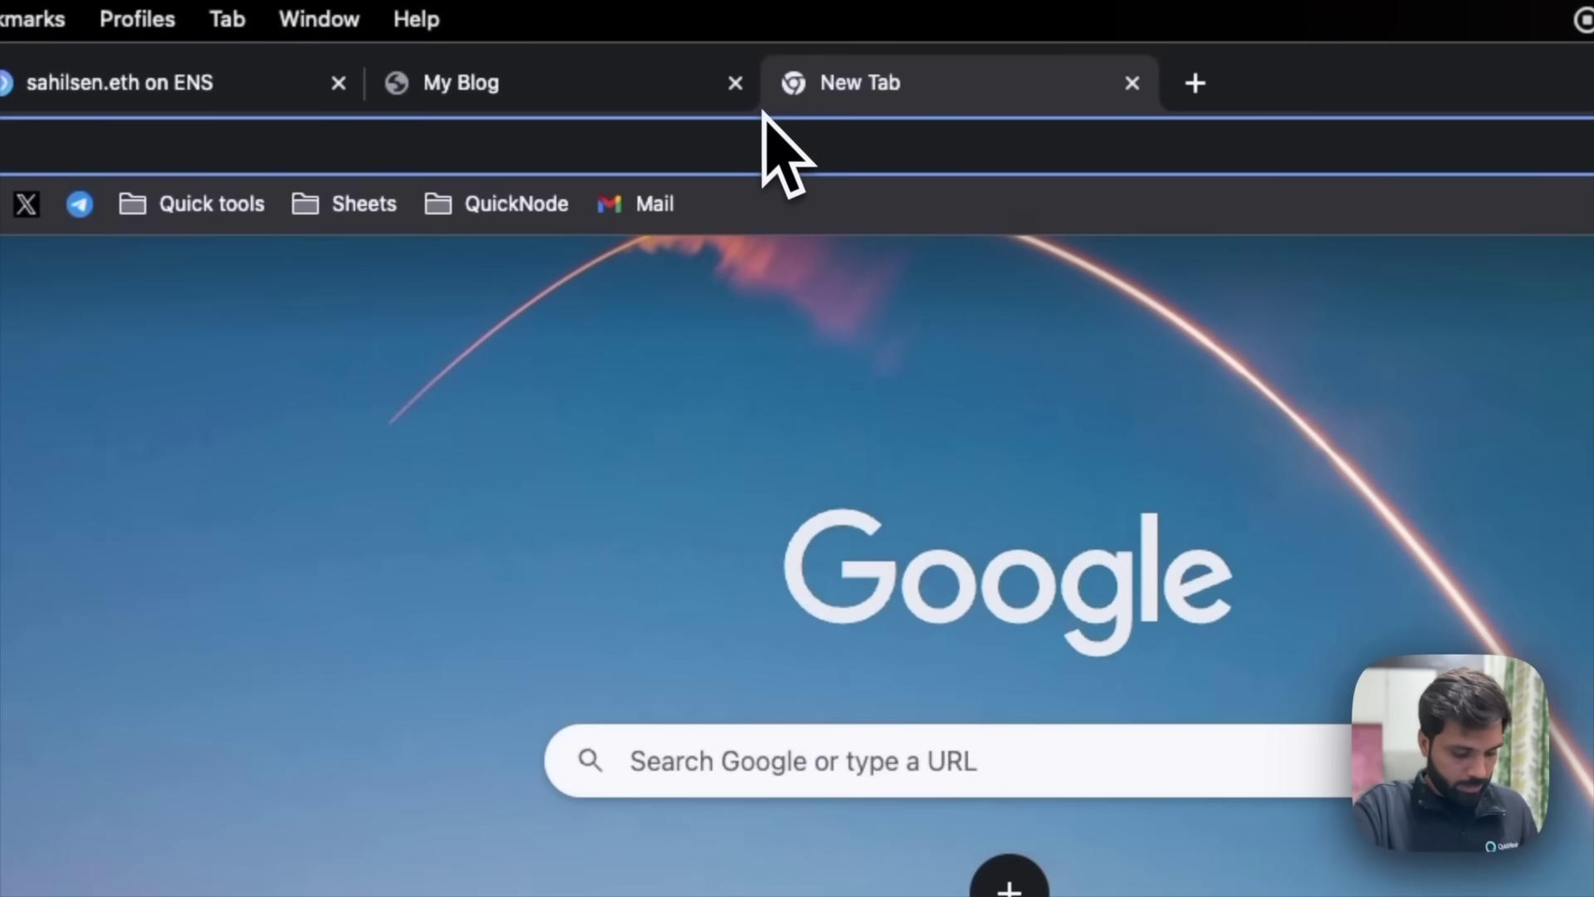
pyautogui.write('https://led-thy-foreign.quicknode-ipfs.com/ipfs/QmVDSA31uAPVzavRN3LU3ENhtaQECKgTpTYGVt8n28jST4')
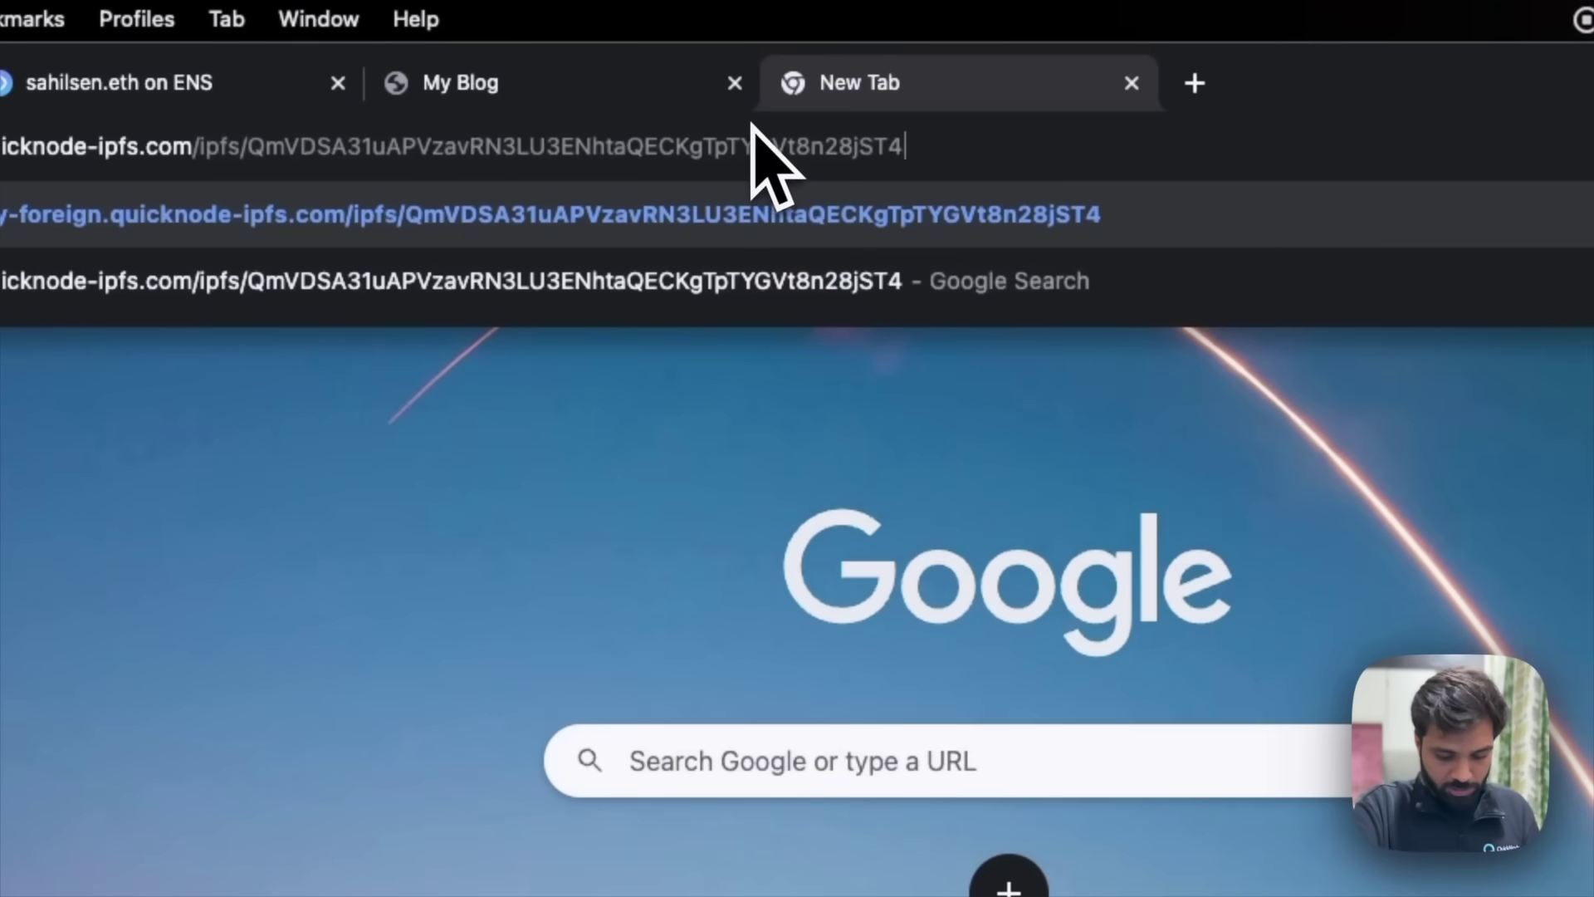
pyautogui.press('Return')
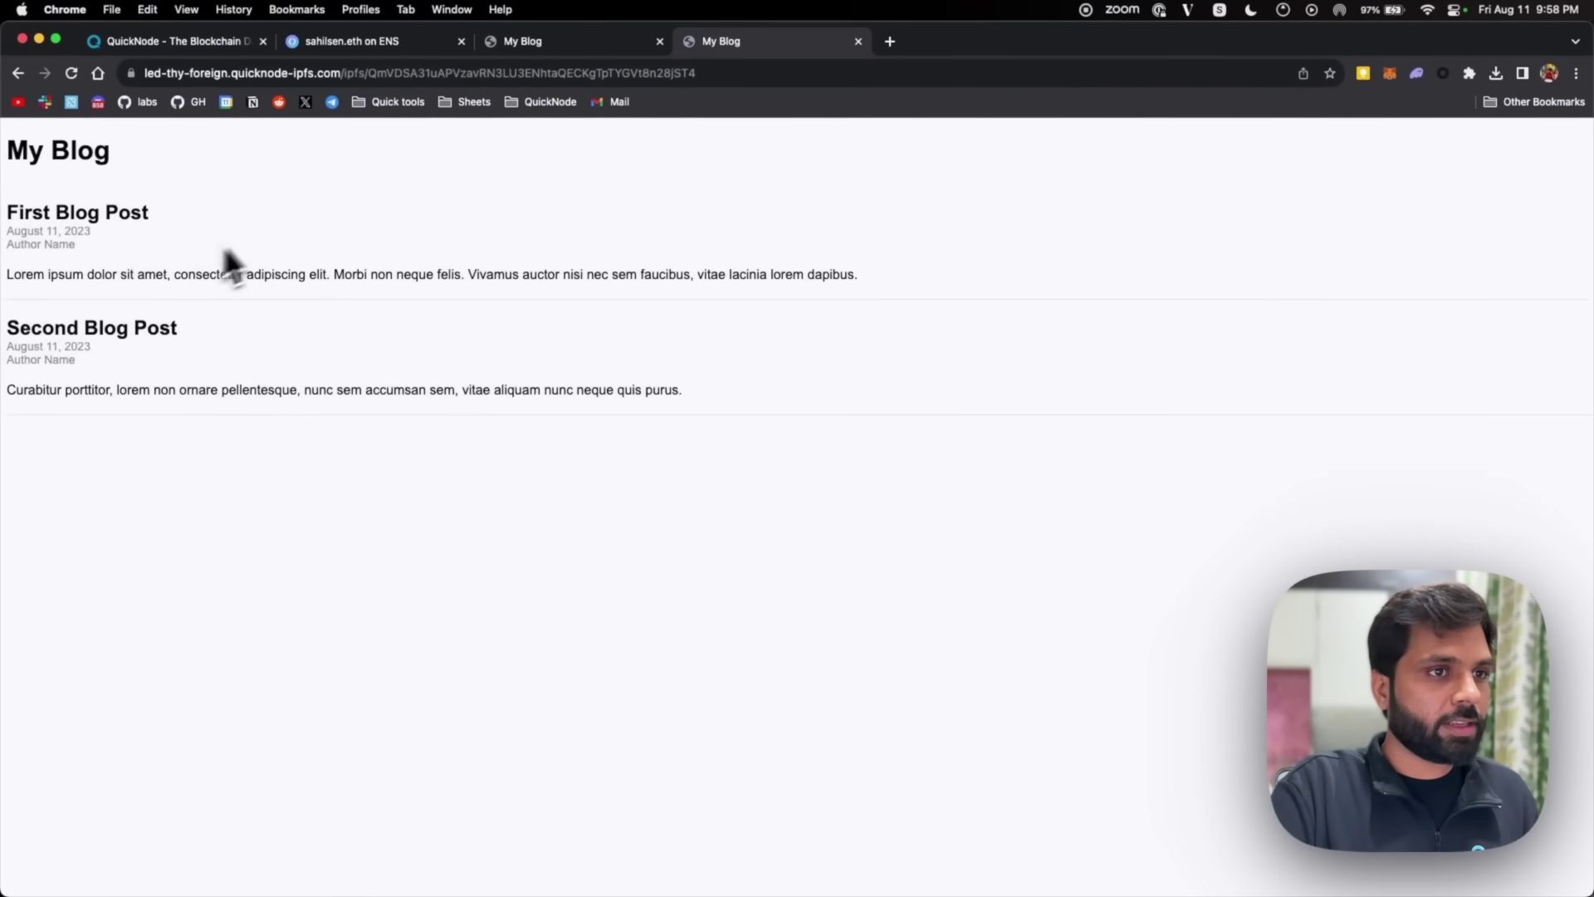
# Return to the ENS records, set the Content Hash to the copied IPFS URL of index.html and save the records
pyautogui.click(372, 43)
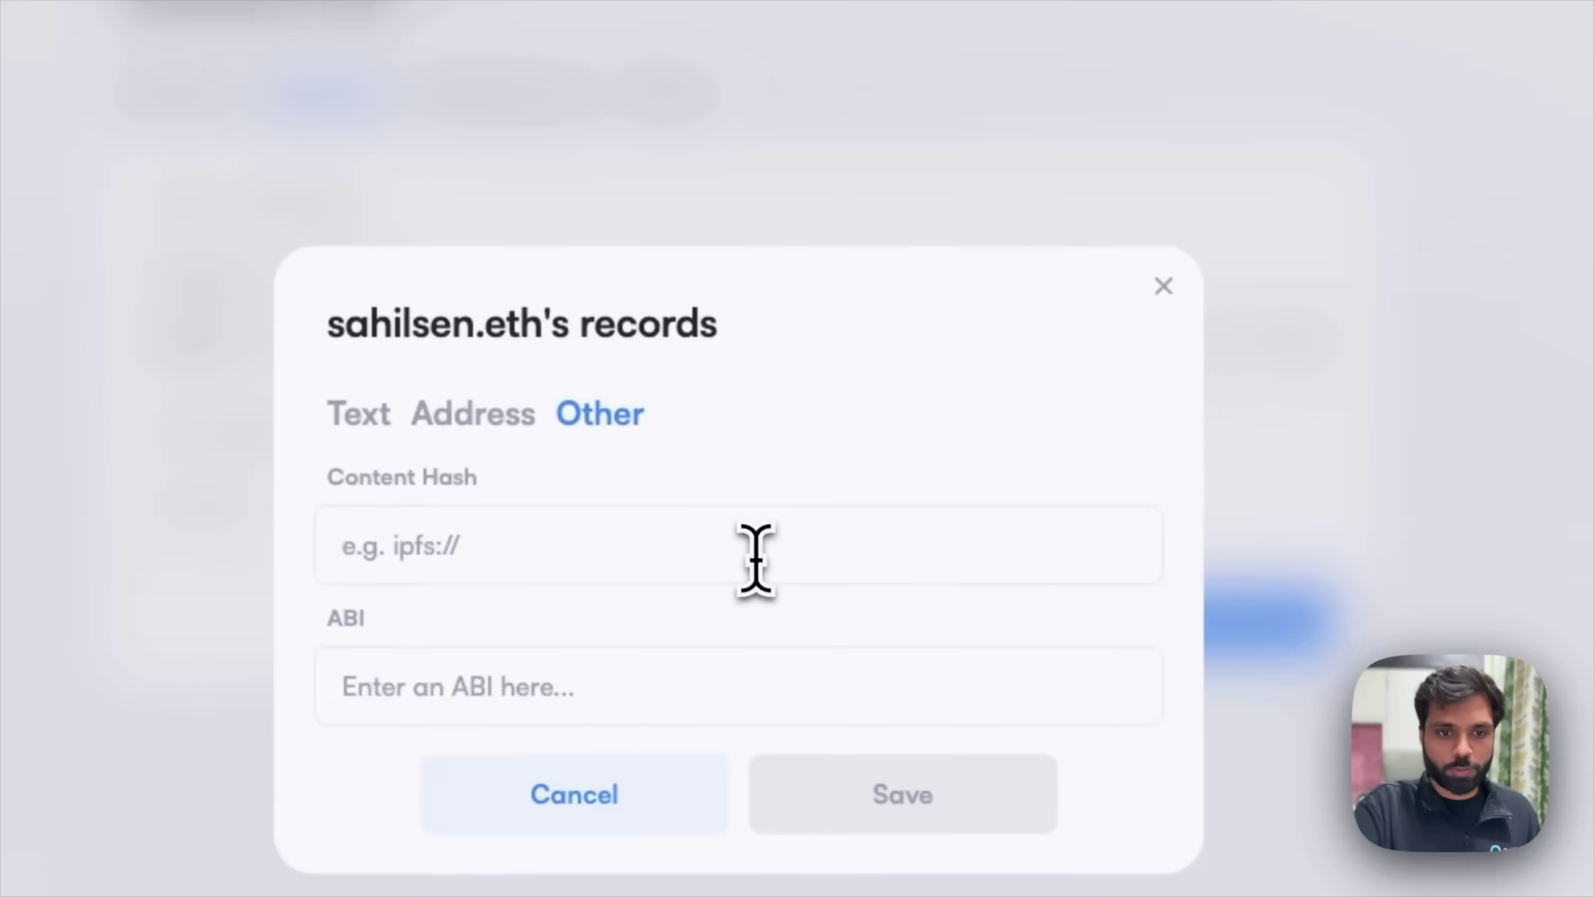
pyautogui.click(756, 556)
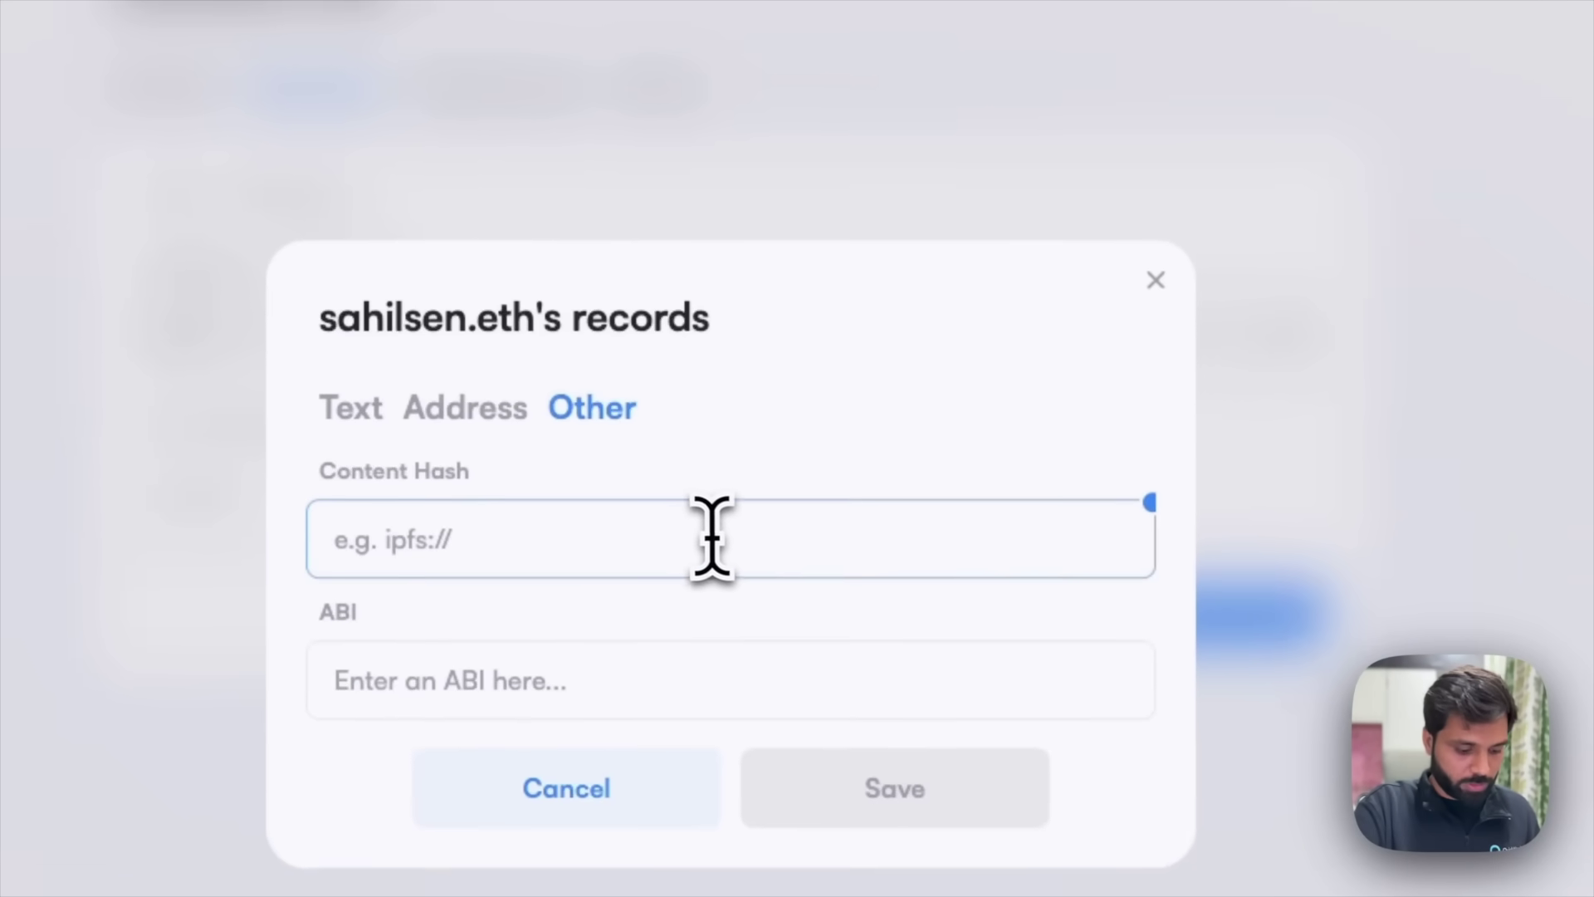
pyautogui.hotkey('ctrl', 'v')
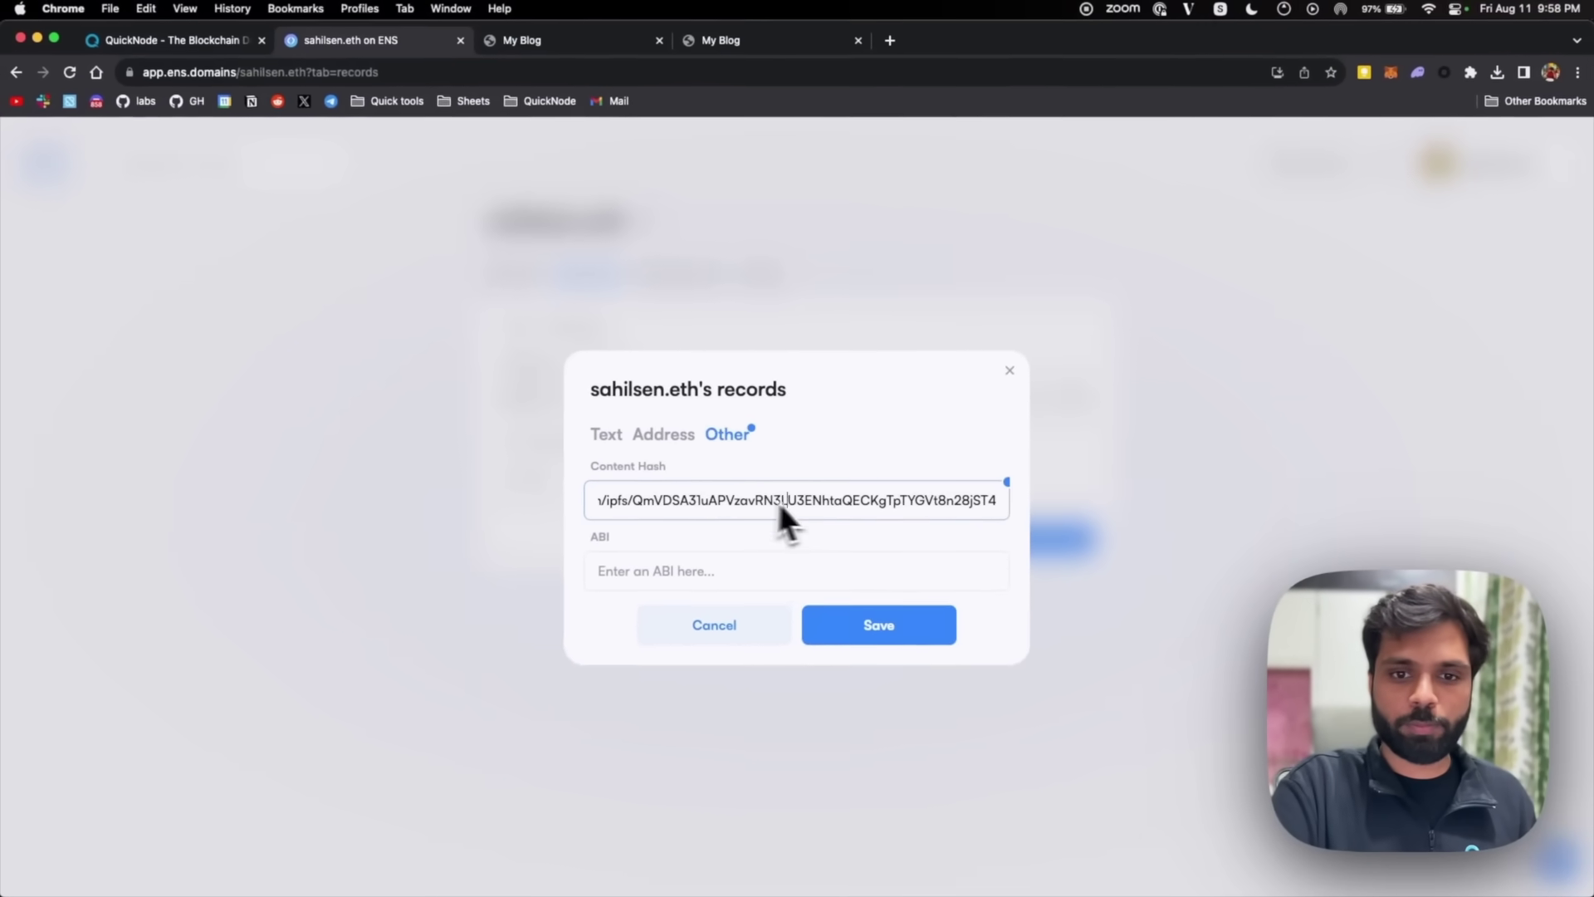
pyautogui.click(904, 626)
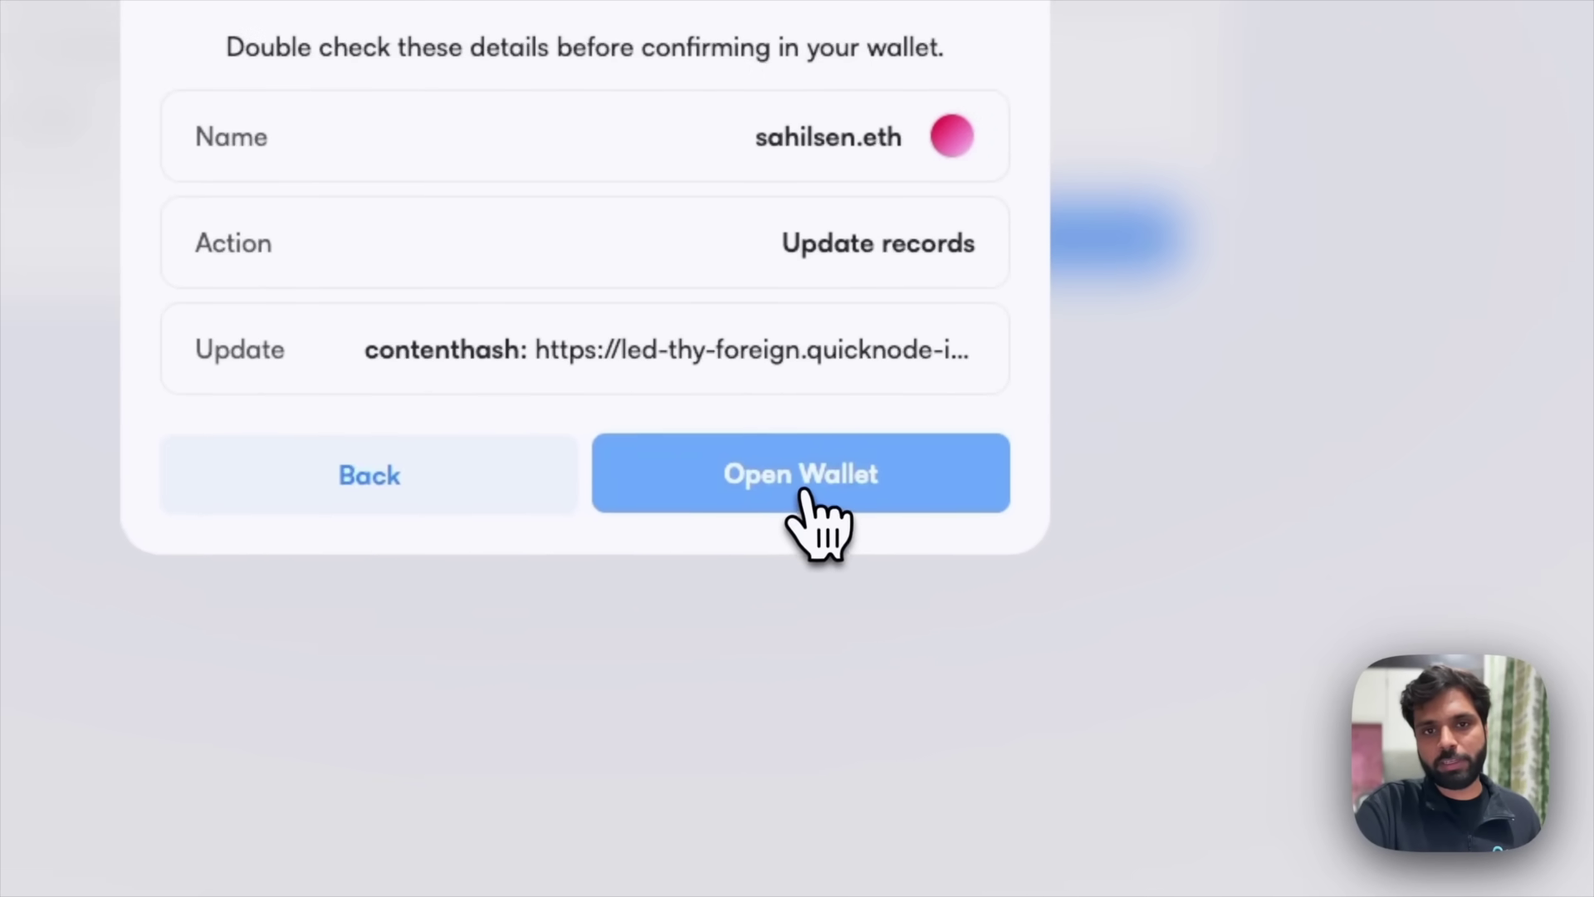
# Send the record update to the wallet, confirm the transaction in MetaMask and close the completed transaction dialog
pyautogui.click(806, 495)
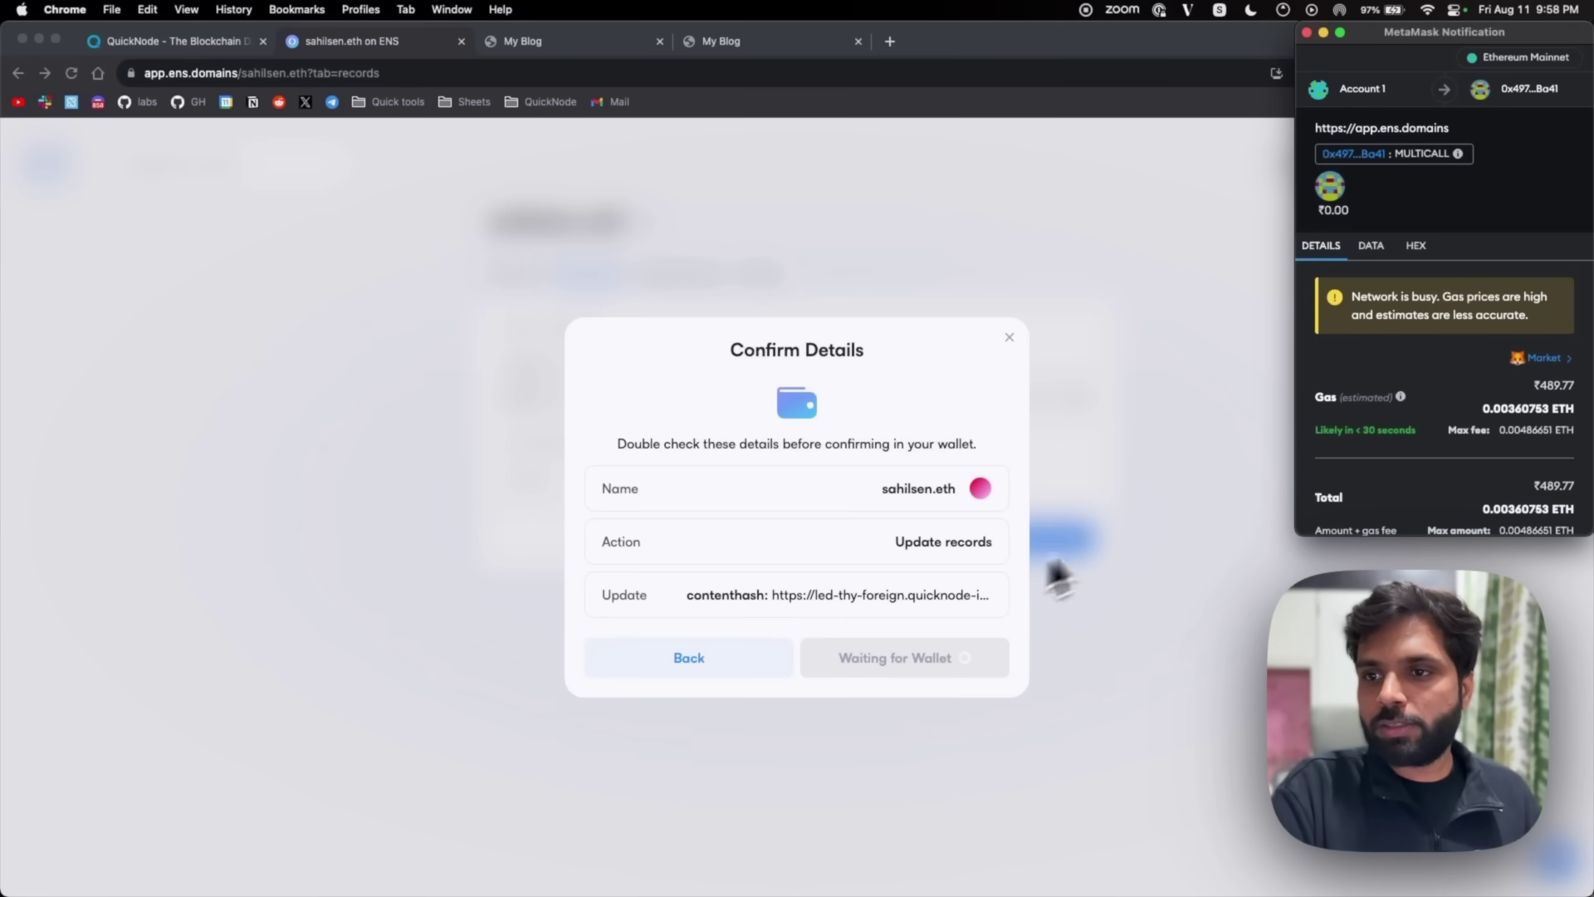
pyautogui.scroll(-3, 1329, 423)
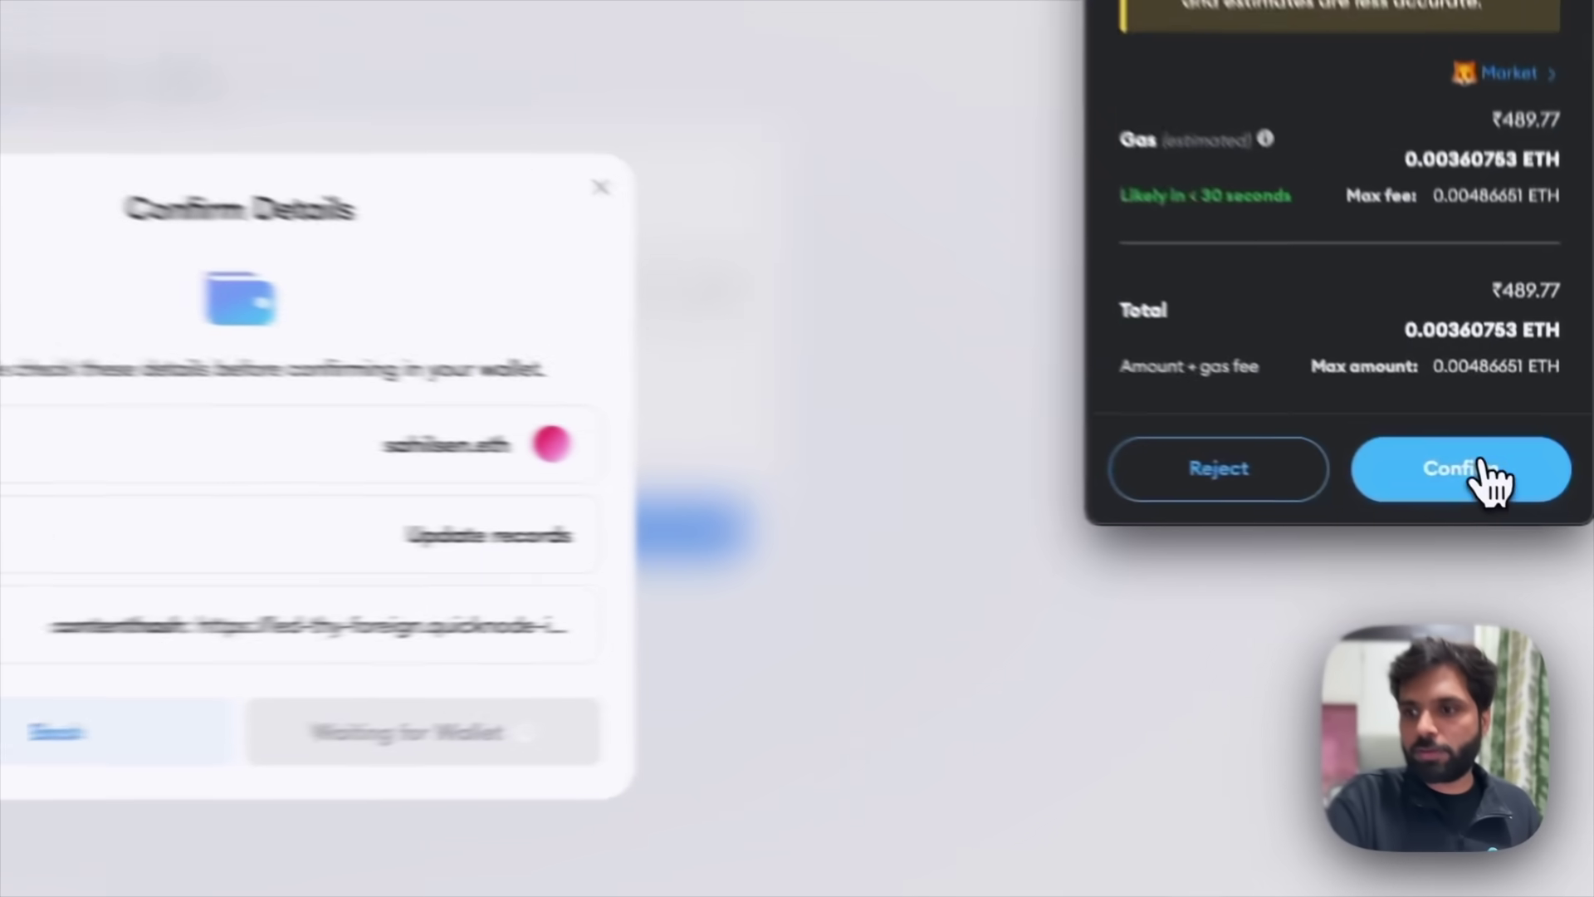
pyautogui.click(1530, 481)
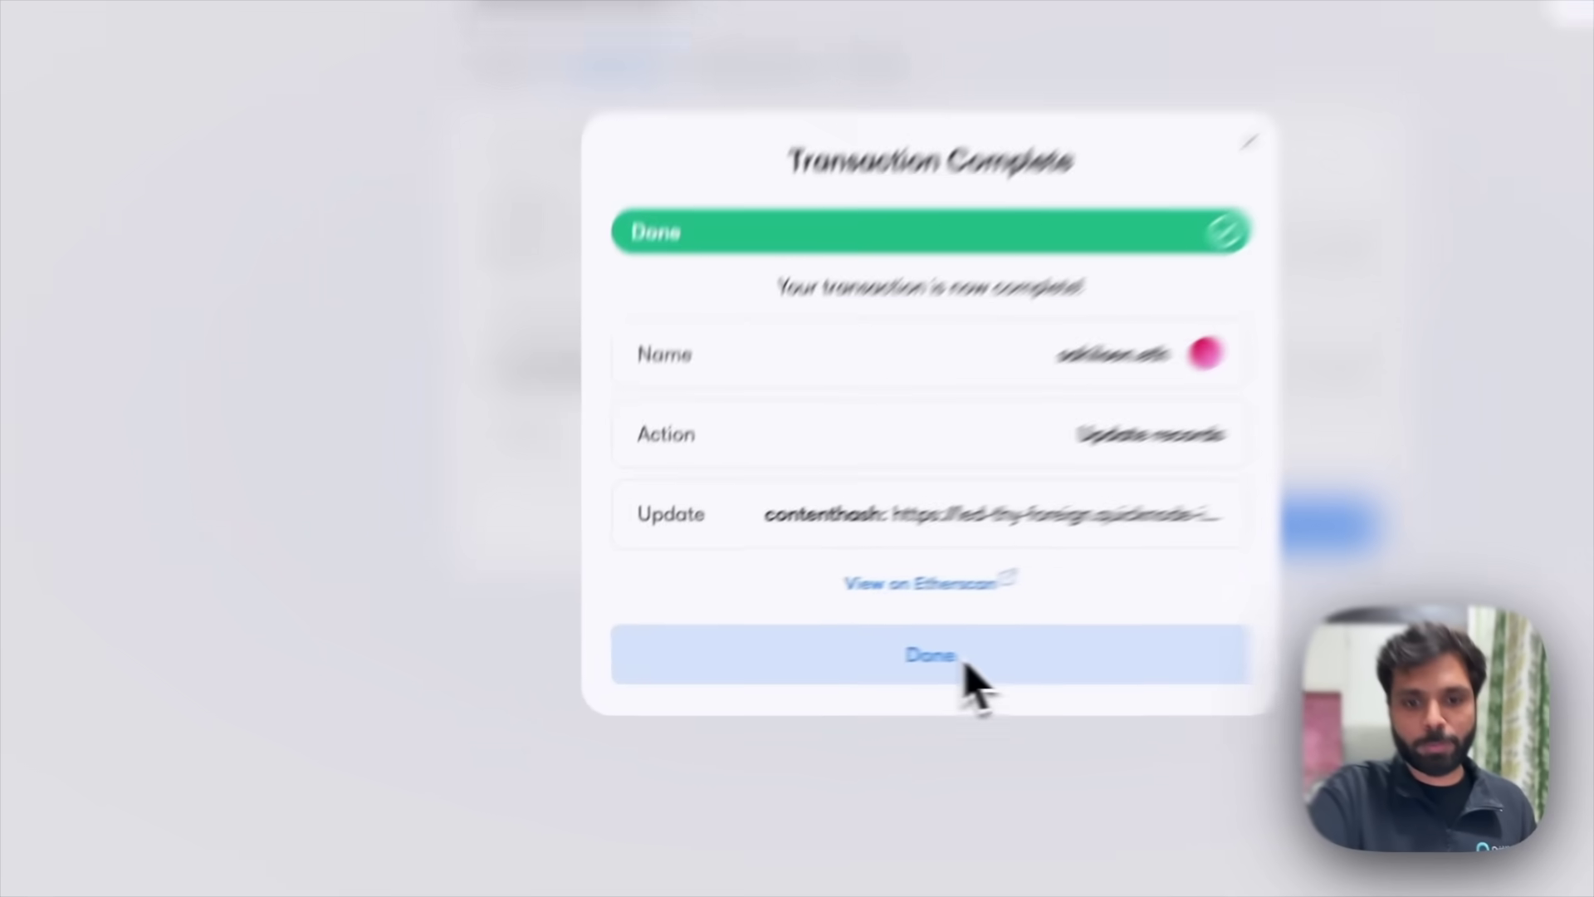
pyautogui.click(825, 675)
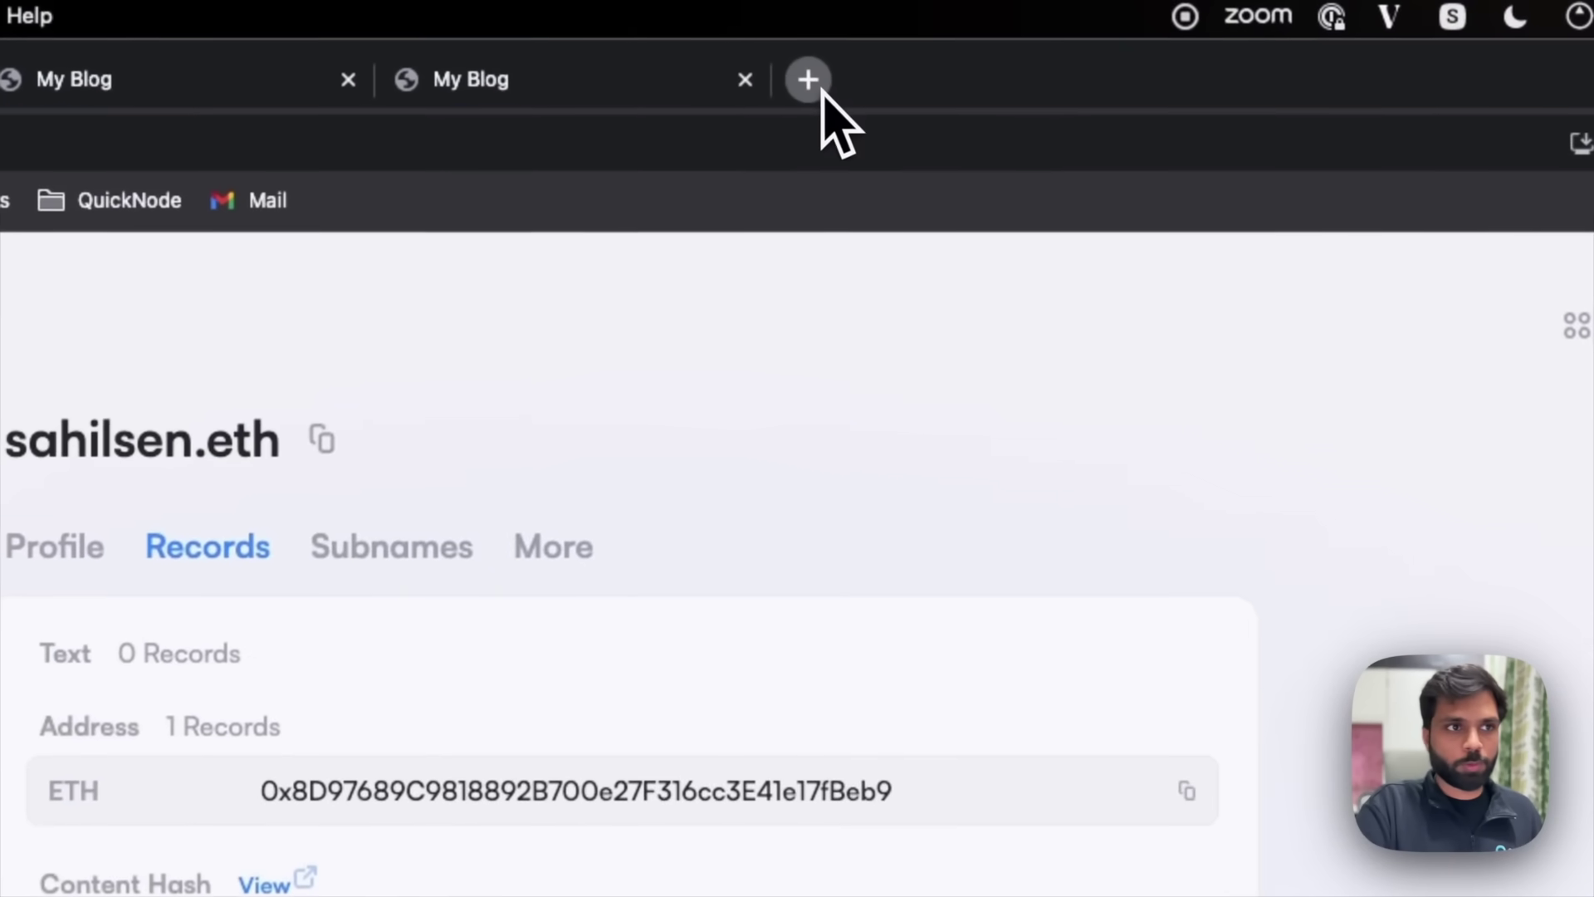
# Open the blog in a new browser tab through the owned ENS name with the .limo suffix and examine its address
pyautogui.click(821, 90)
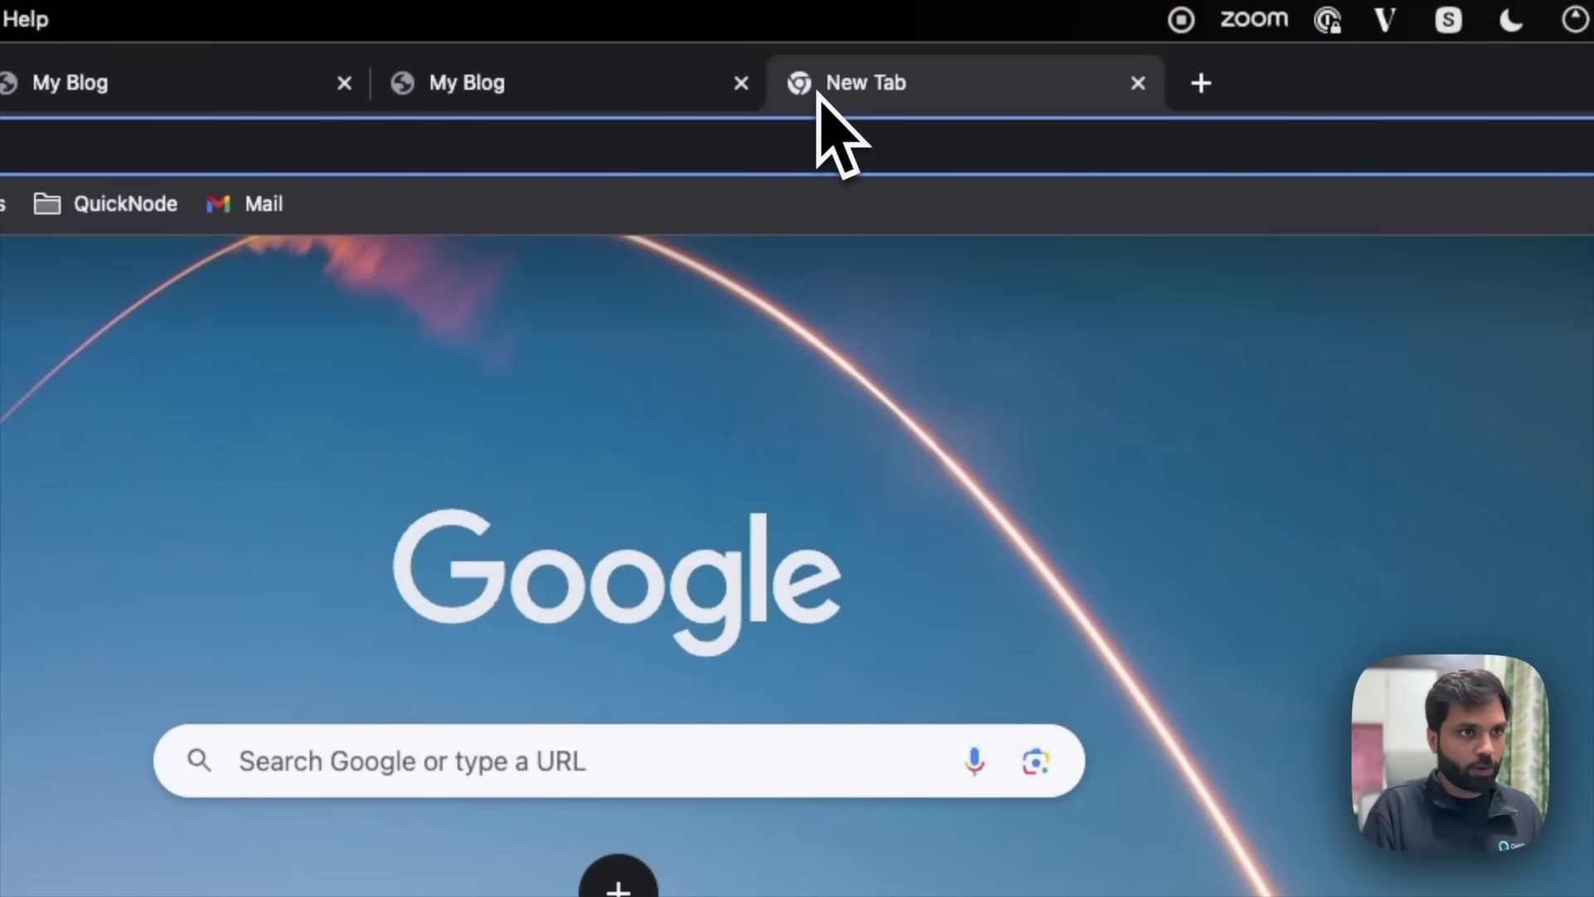
pyautogui.write('sahilsen')
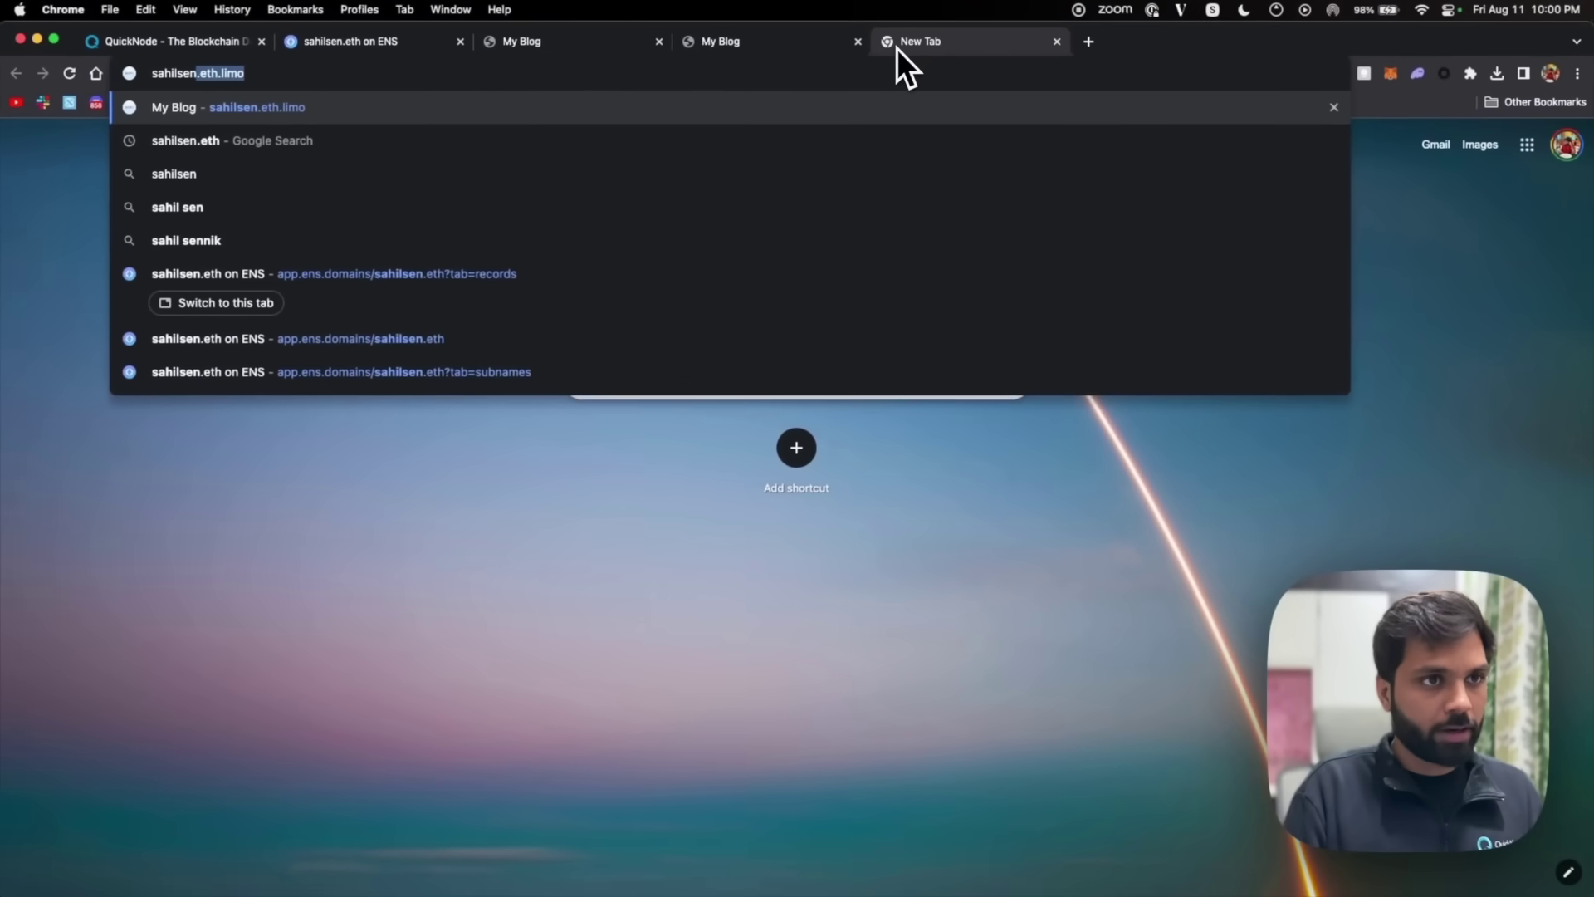
pyautogui.write('.eth')
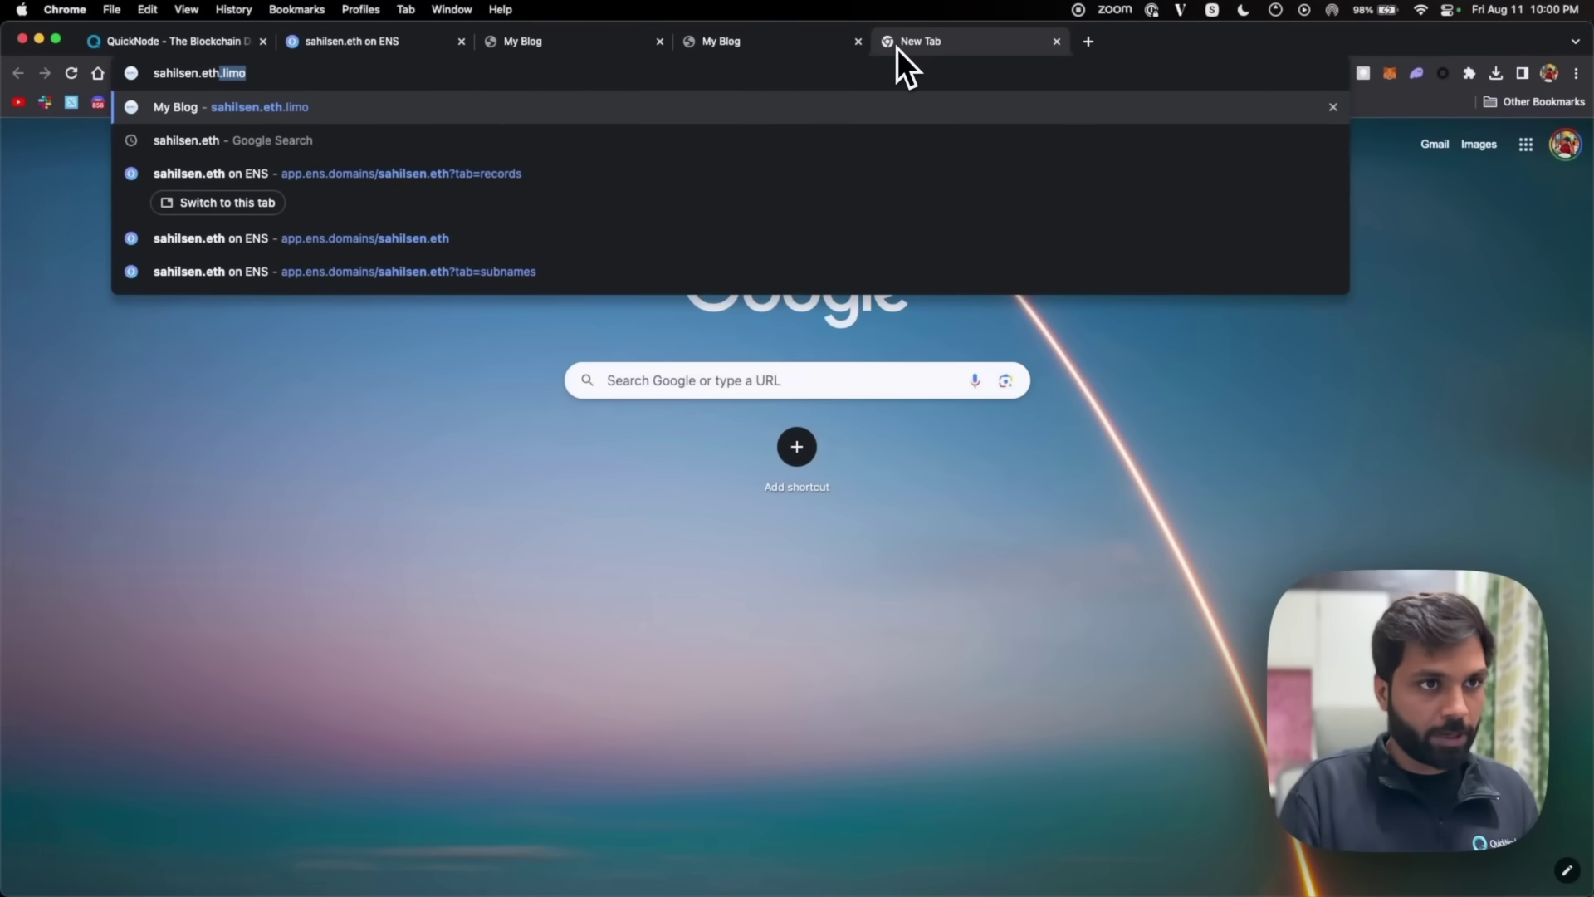
pyautogui.write('.limo')
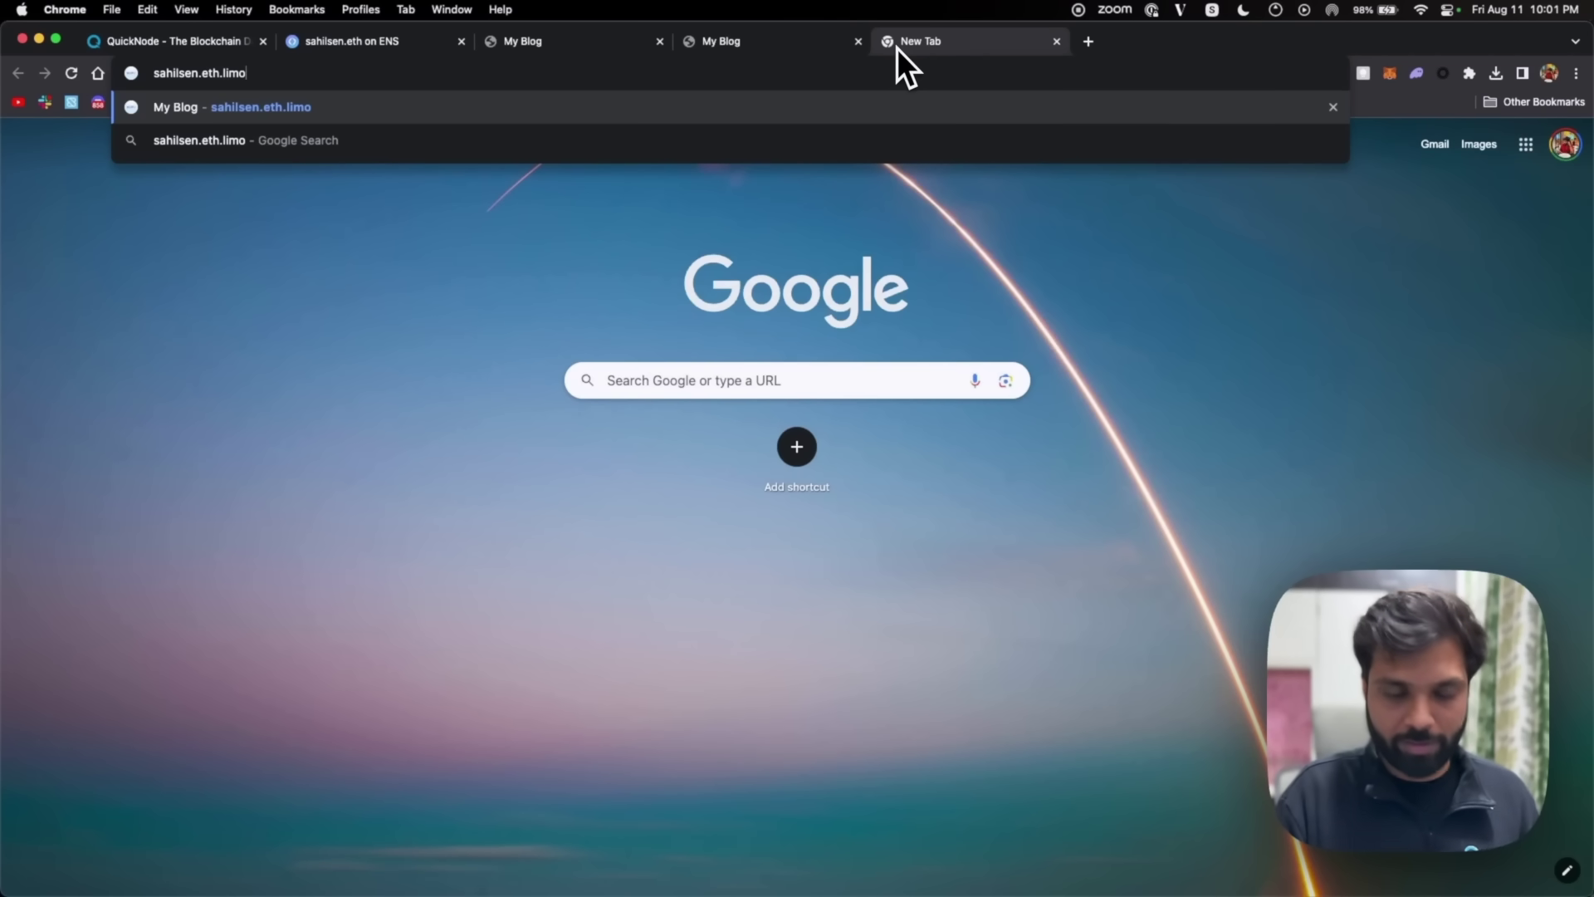
pyautogui.press('Return')
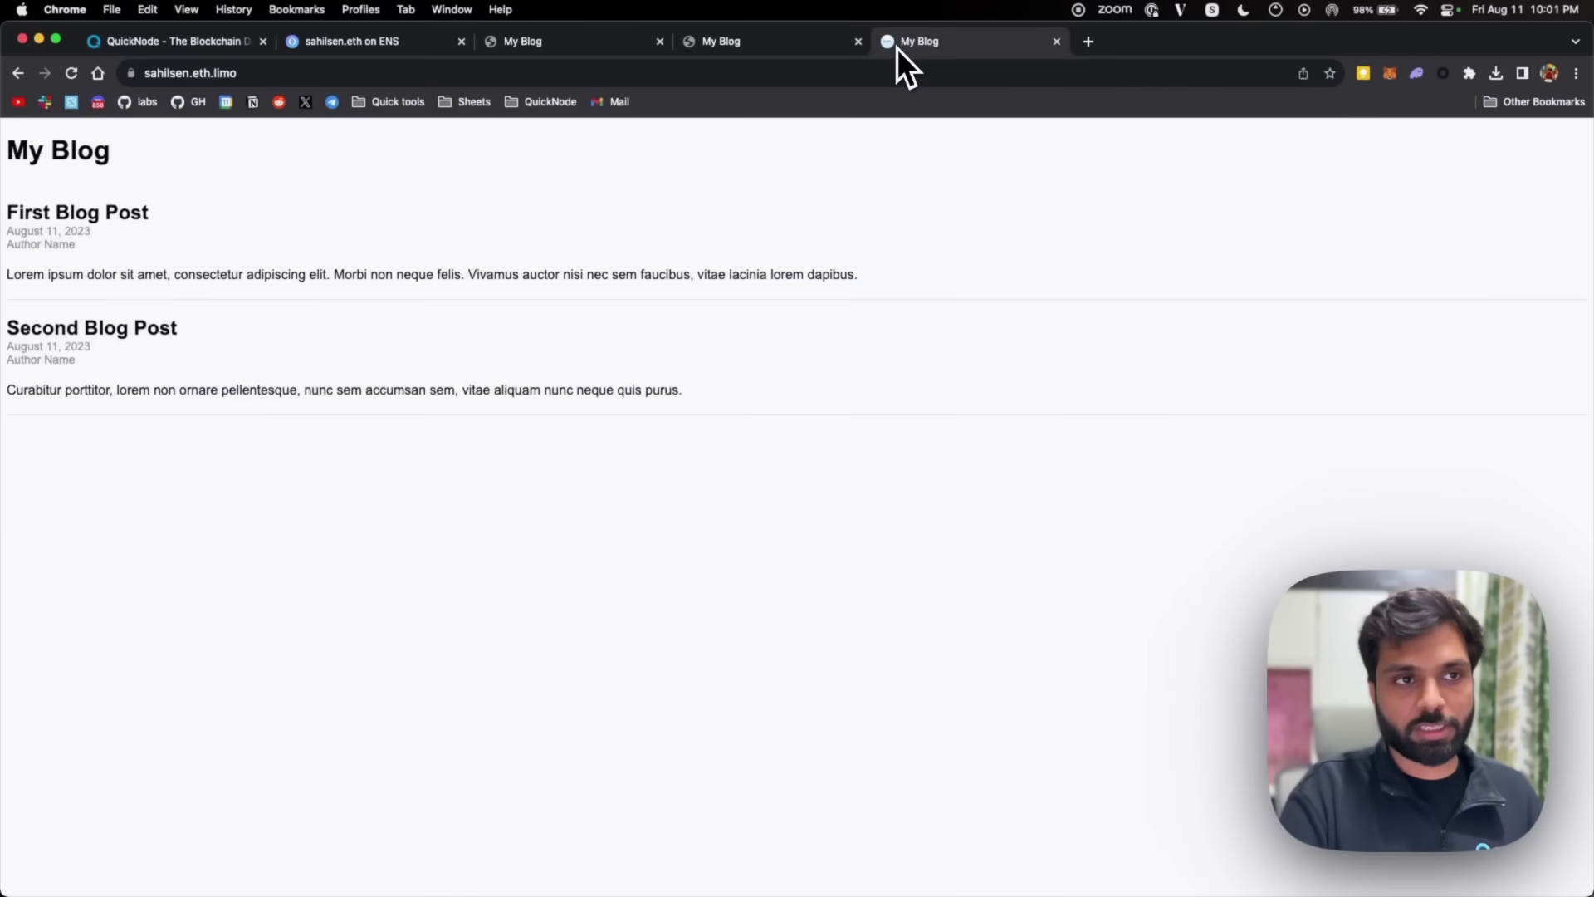
pyautogui.click(894, 76)
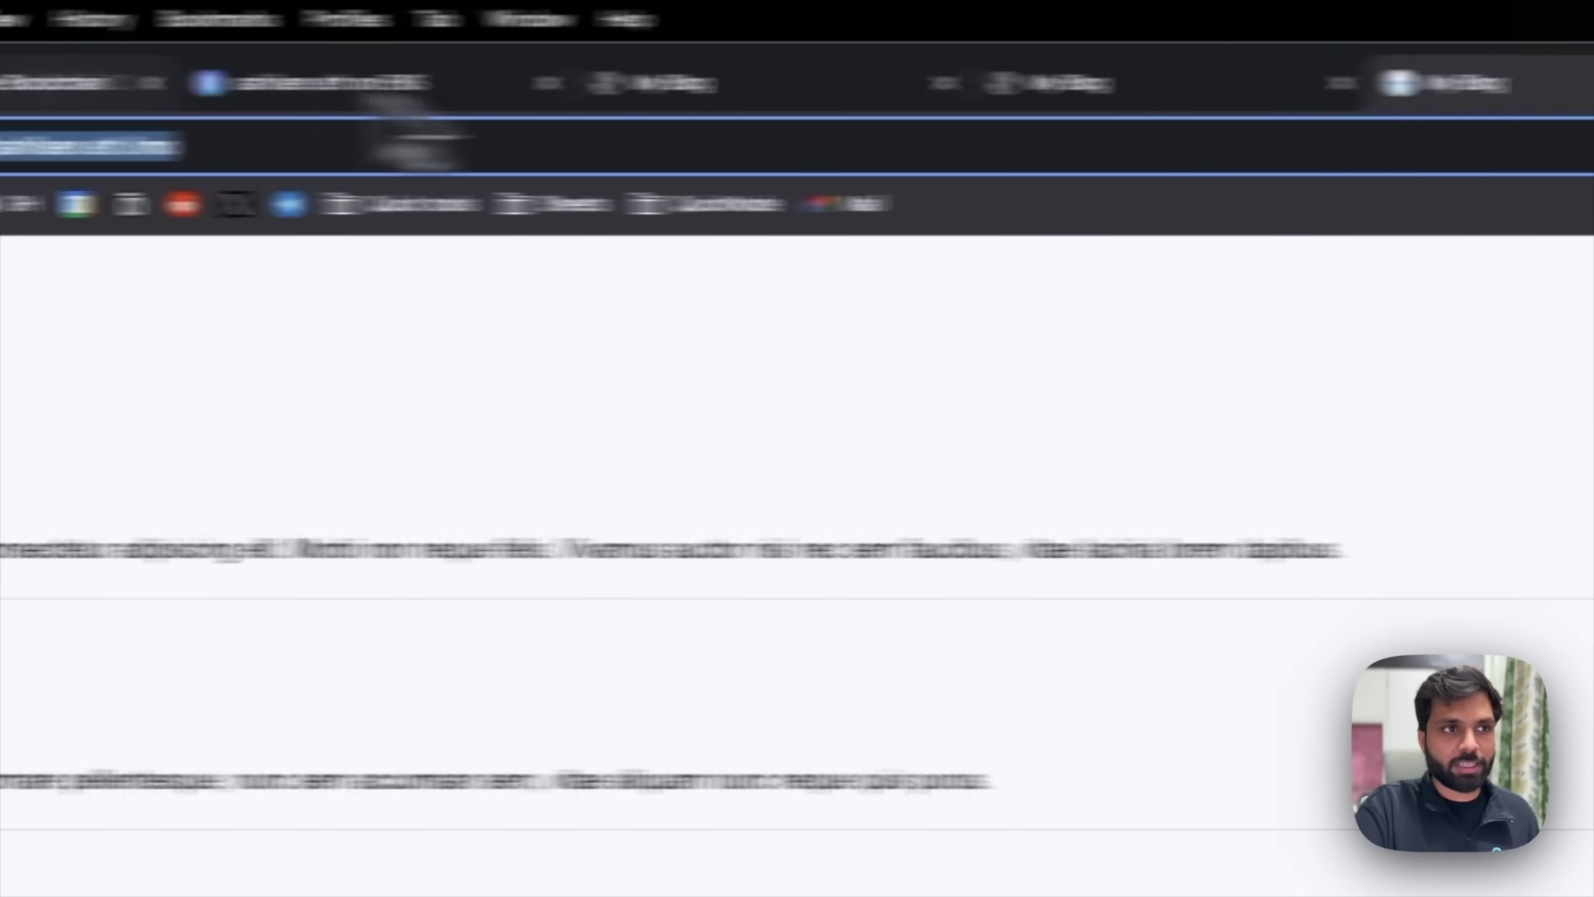
pyautogui.doubleClick(109, 146)
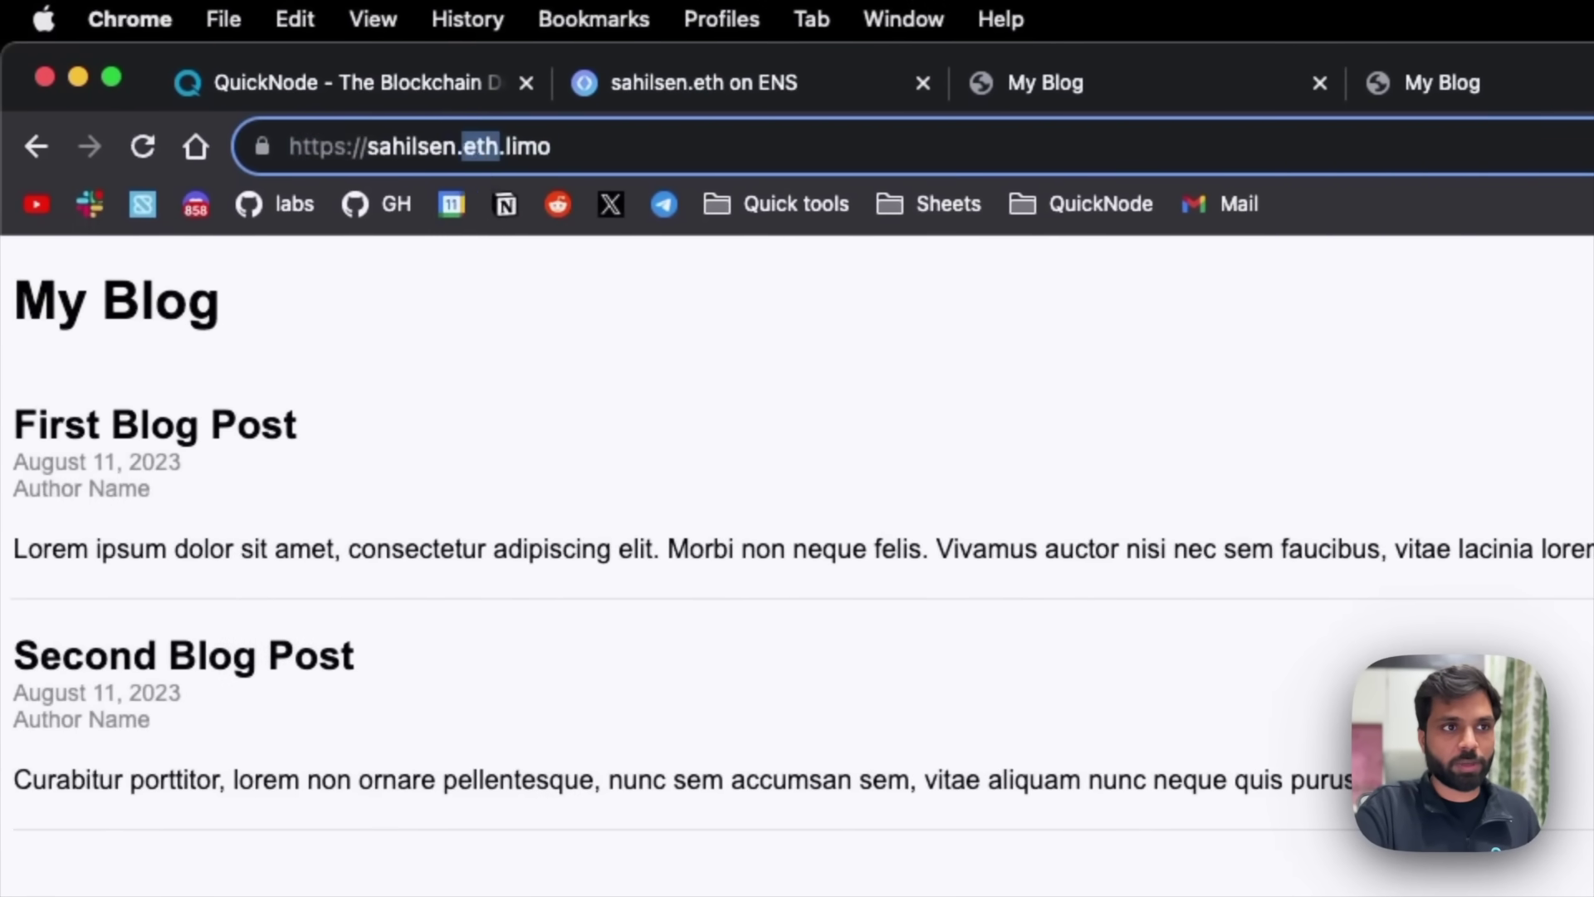
pyautogui.tripleClick(466, 150)
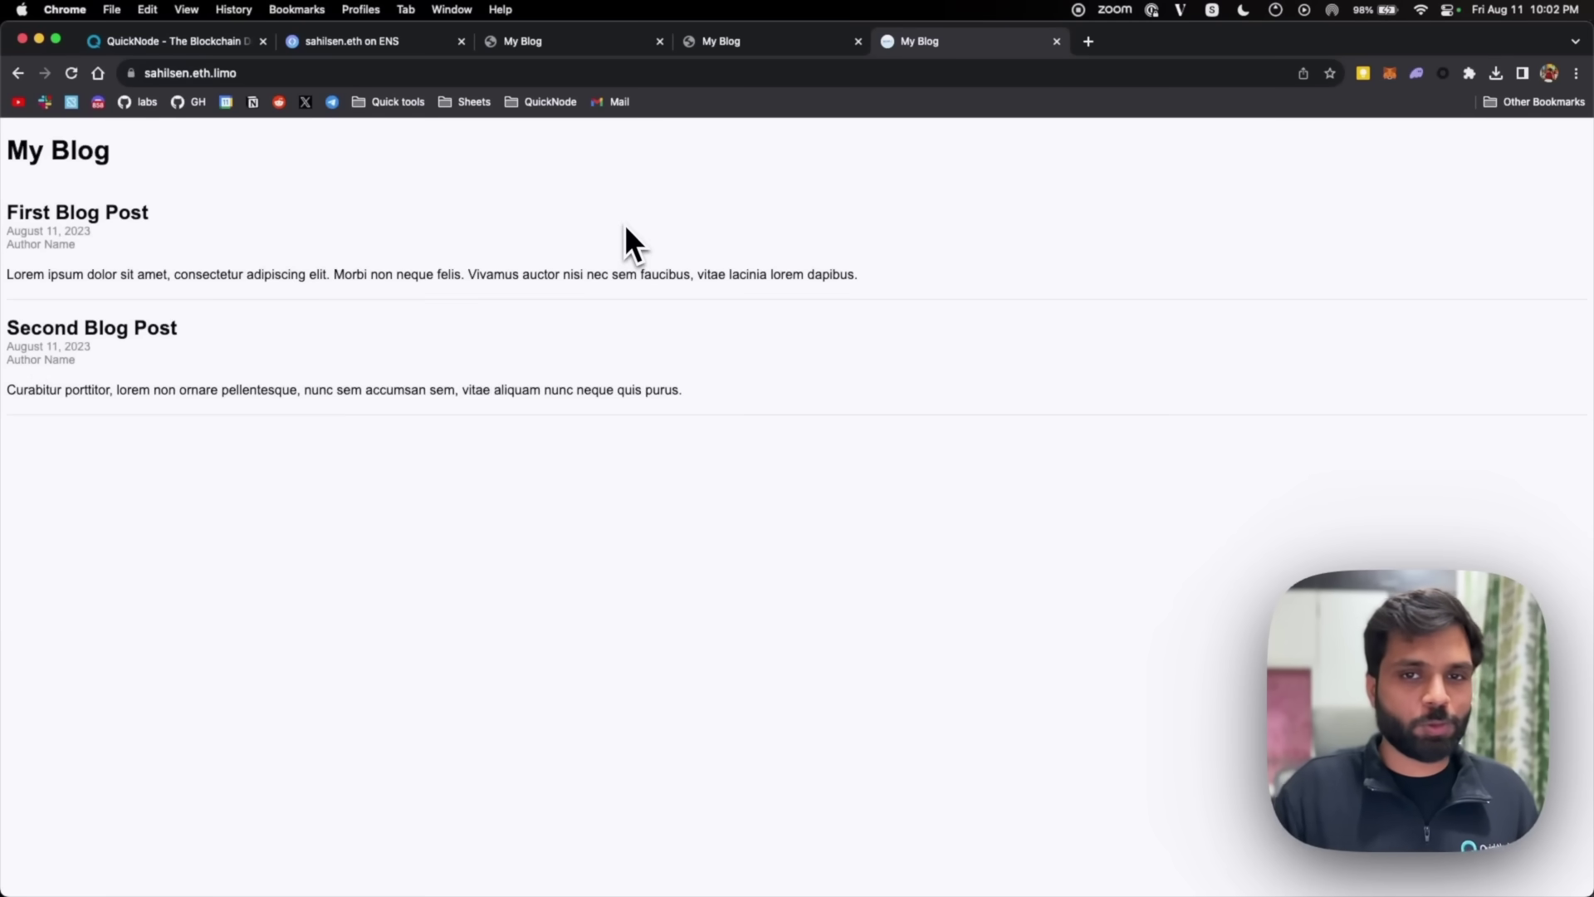
# In VS Code, add a third entry to the posts array by duplicating the second, title it 'Third Blog Post' and save index.html
pyautogui.press('super+Tab')
pyautogui.press('super+Tab')
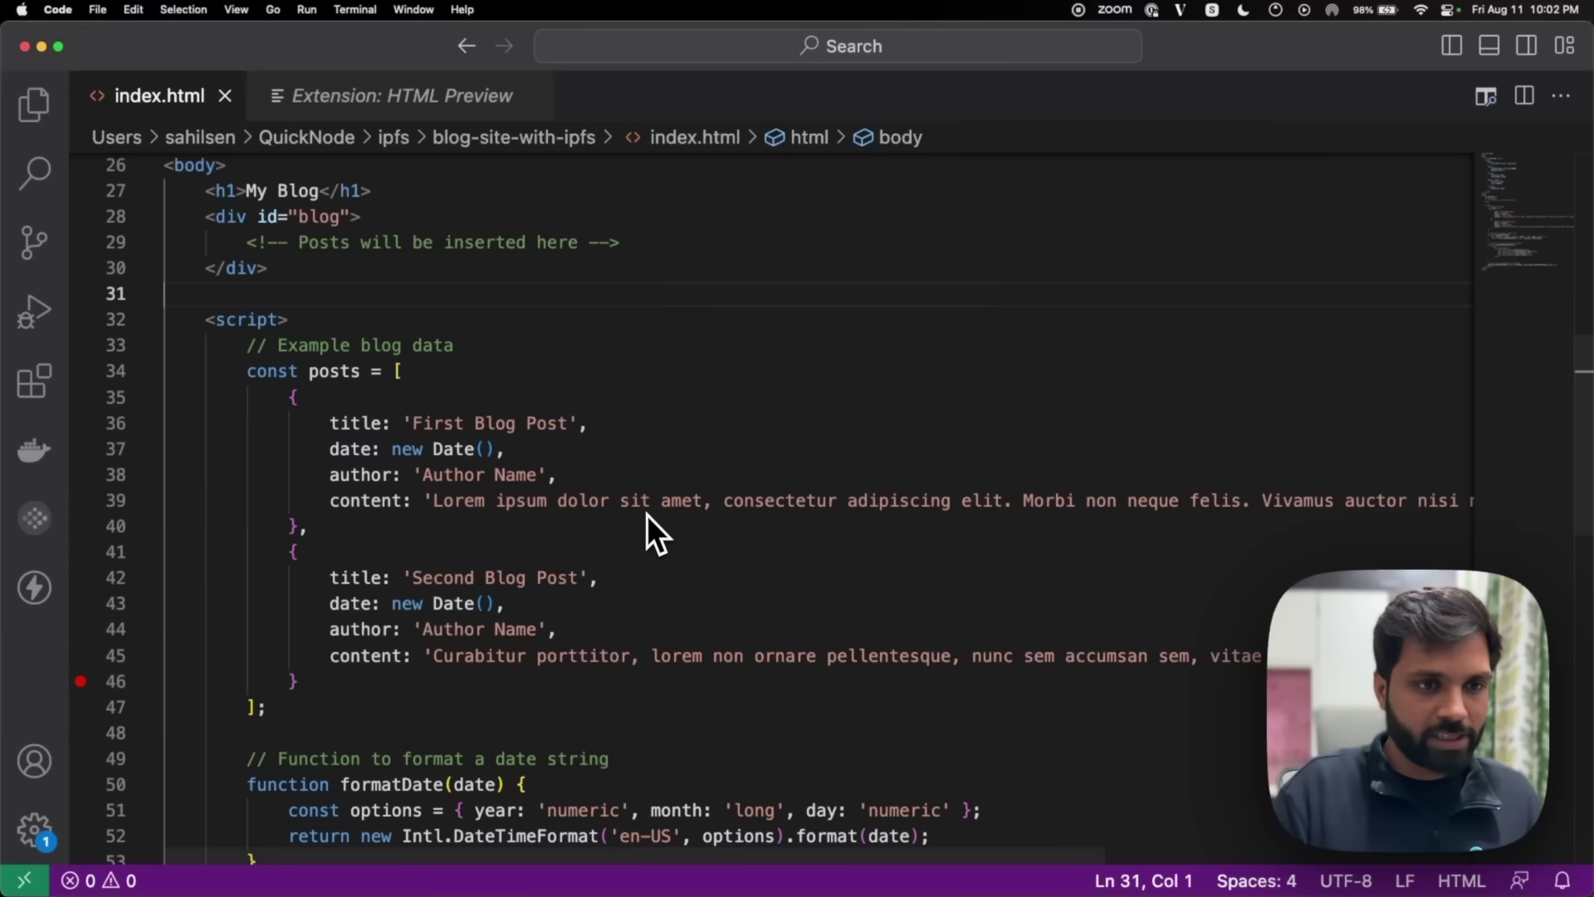
pyautogui.click(559, 475)
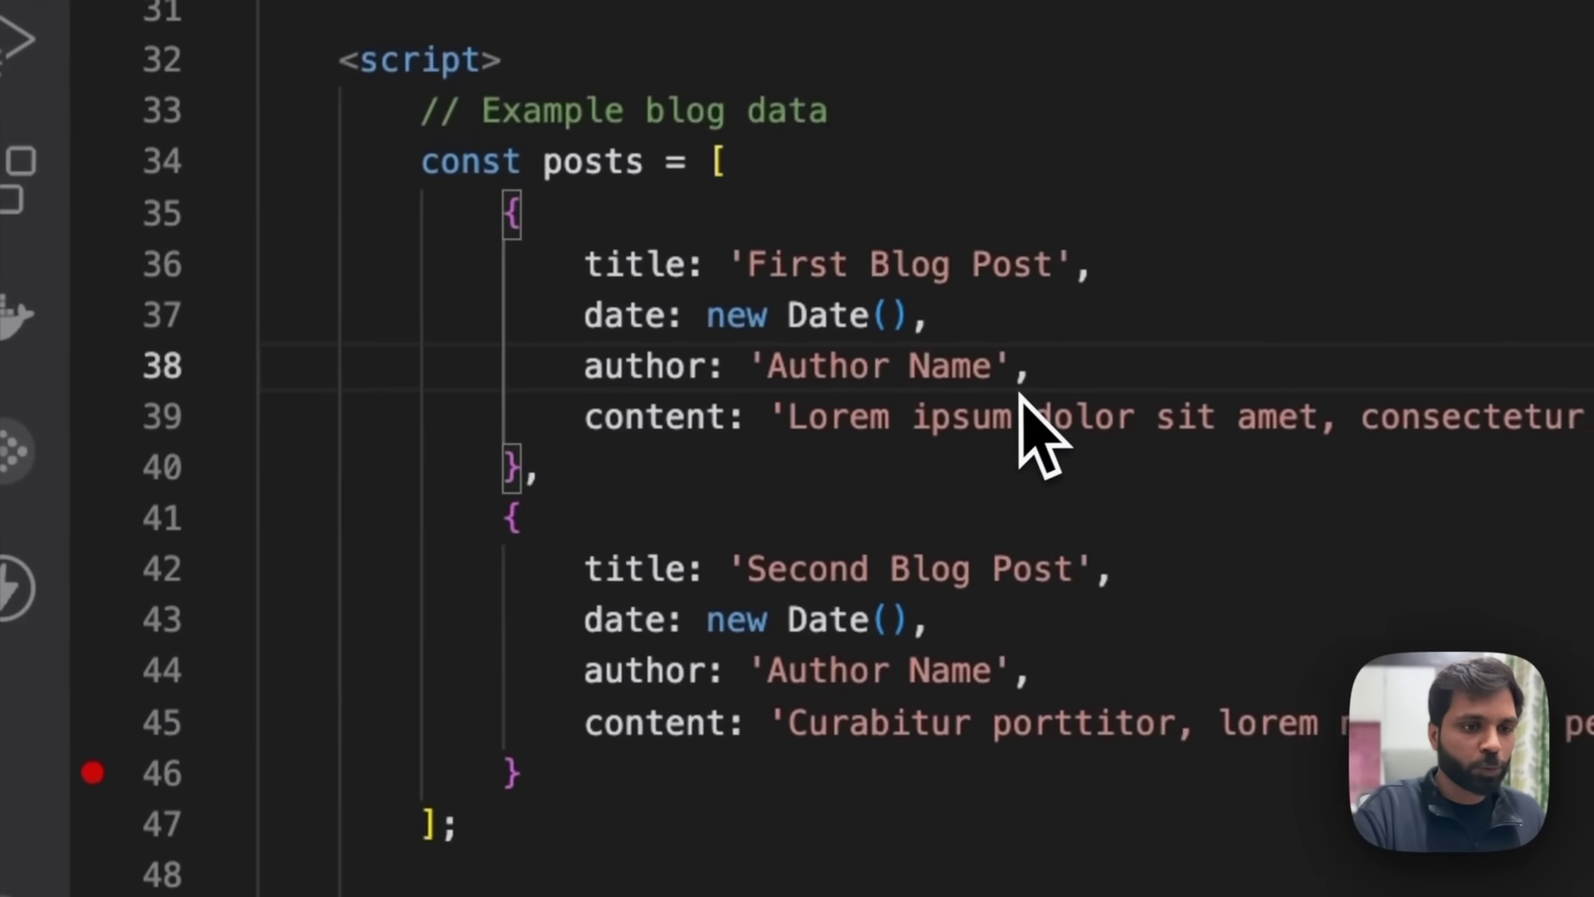
pyautogui.moveTo(581, 648); pyautogui.dragTo(508, 397)
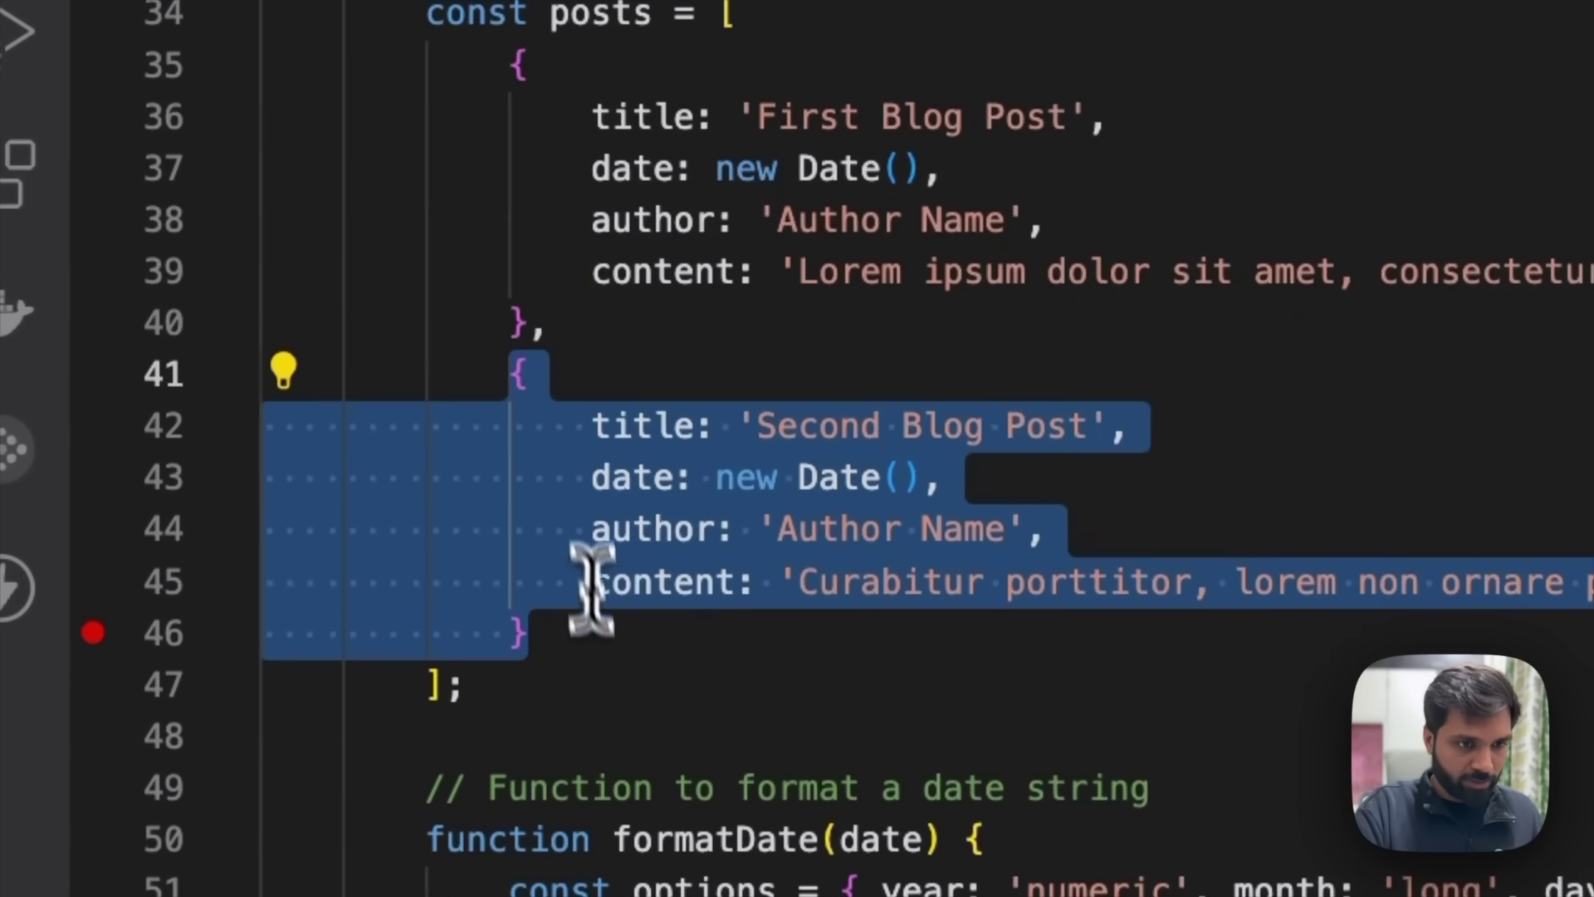
pyautogui.click(593, 633)
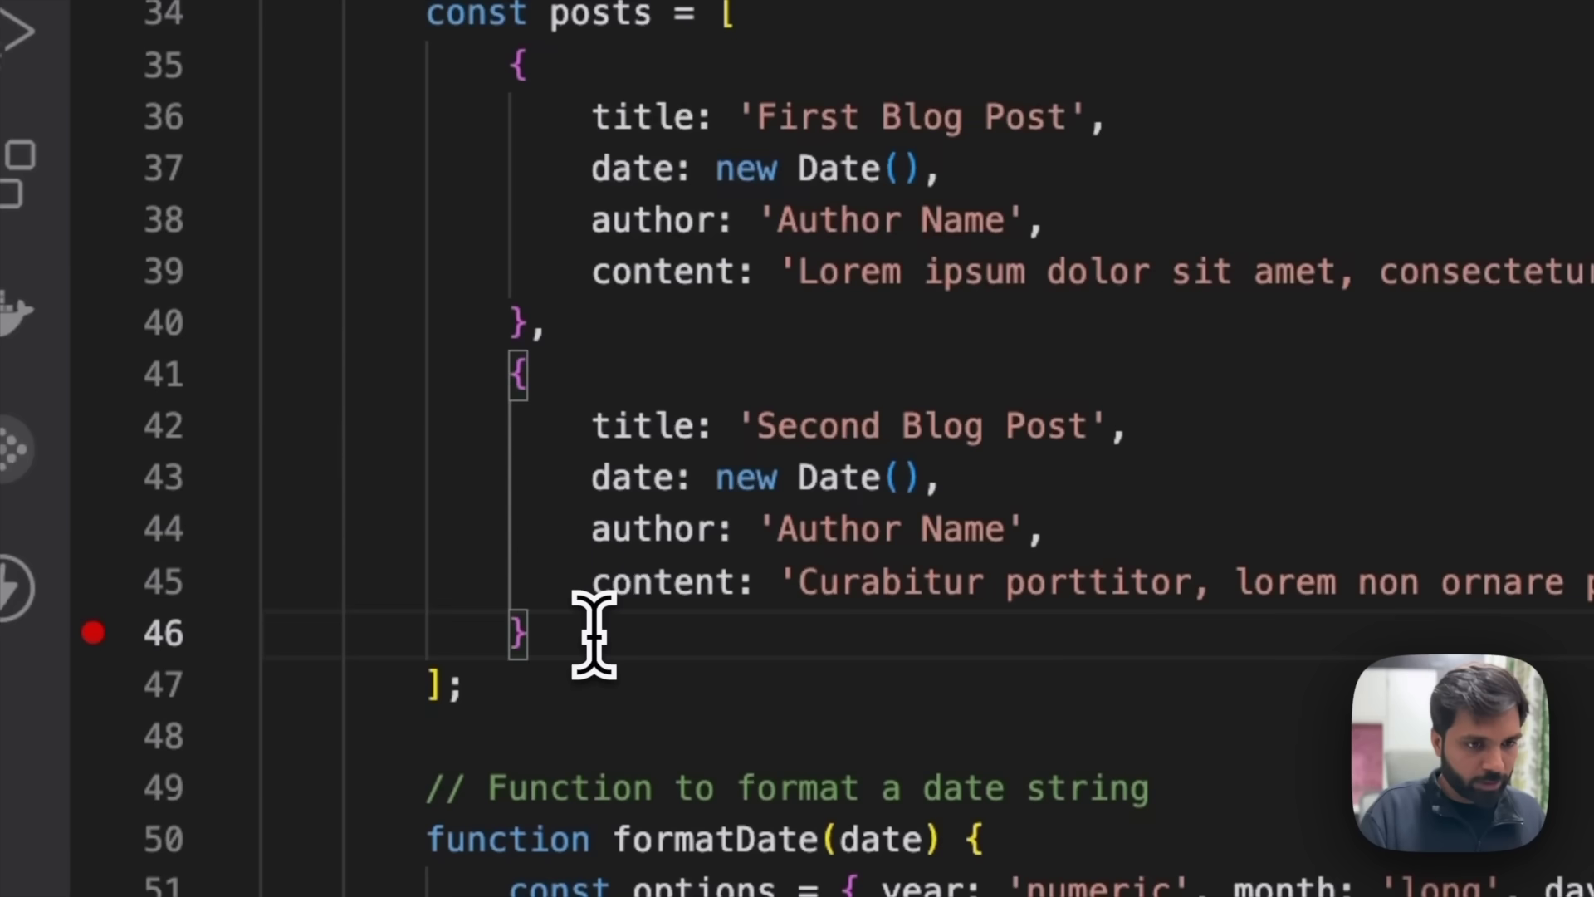
pyautogui.write(',')
pyautogui.press('super+v')
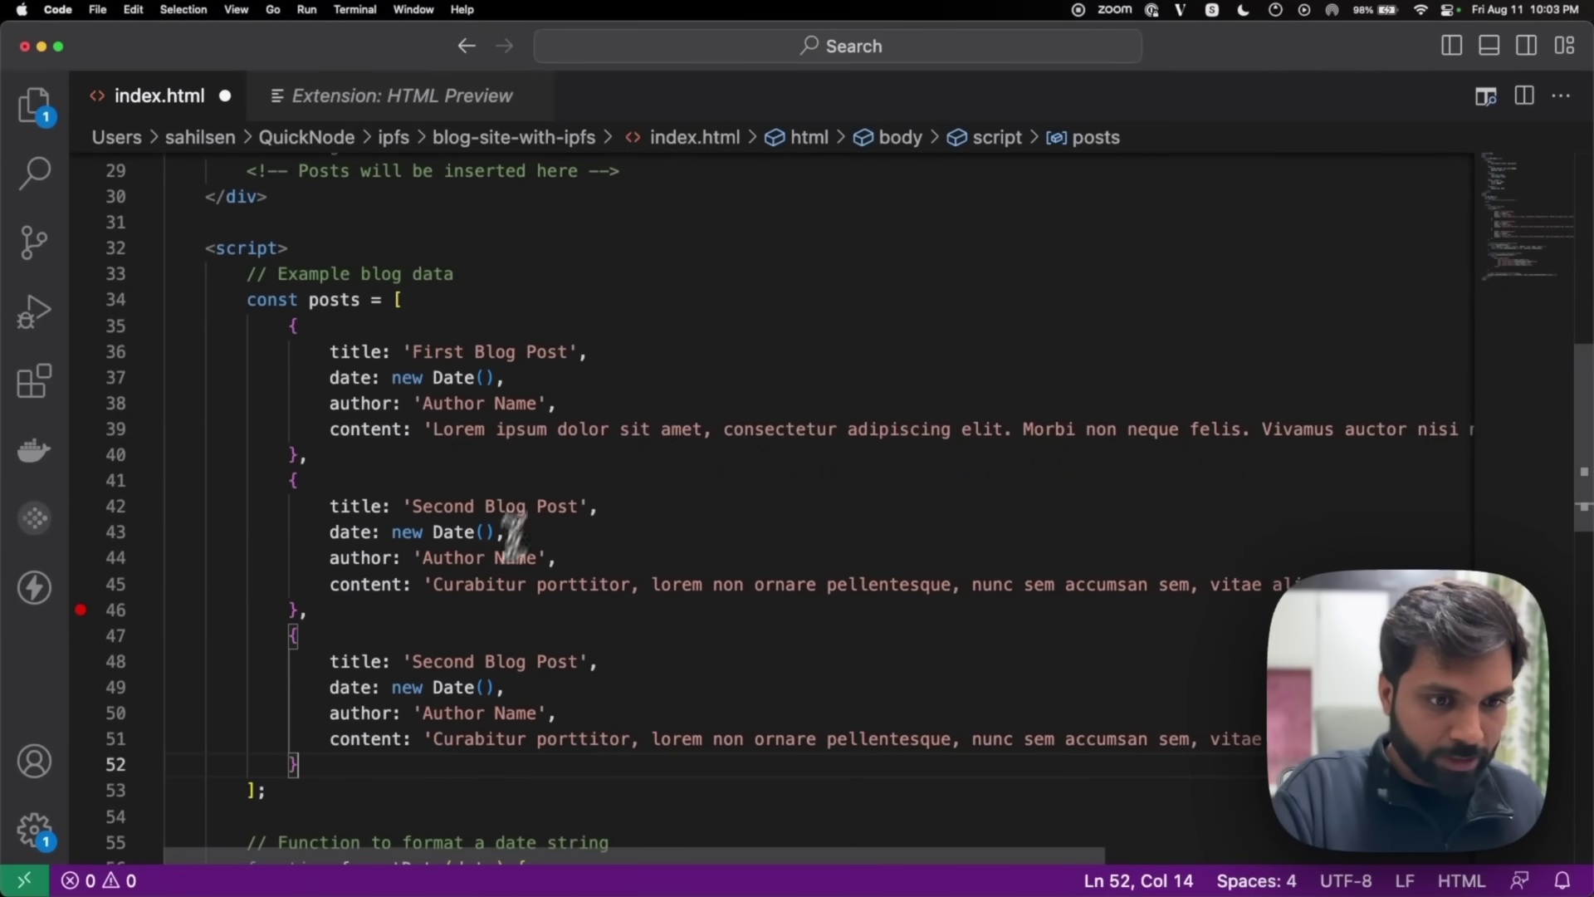
pyautogui.doubleClick(438, 662)
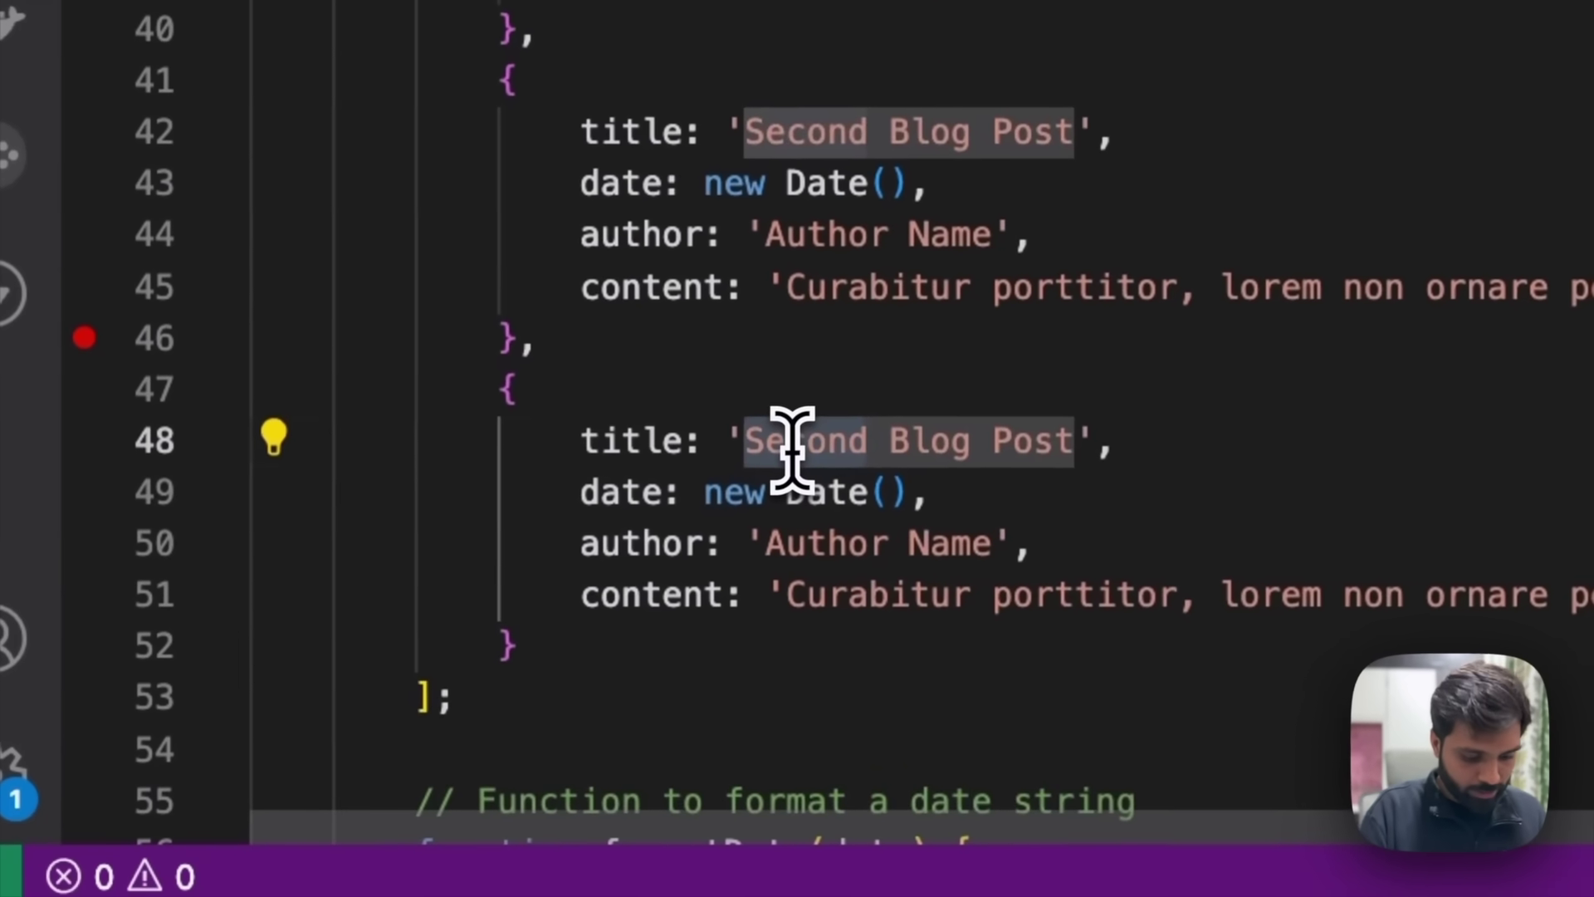
pyautogui.write('Third')
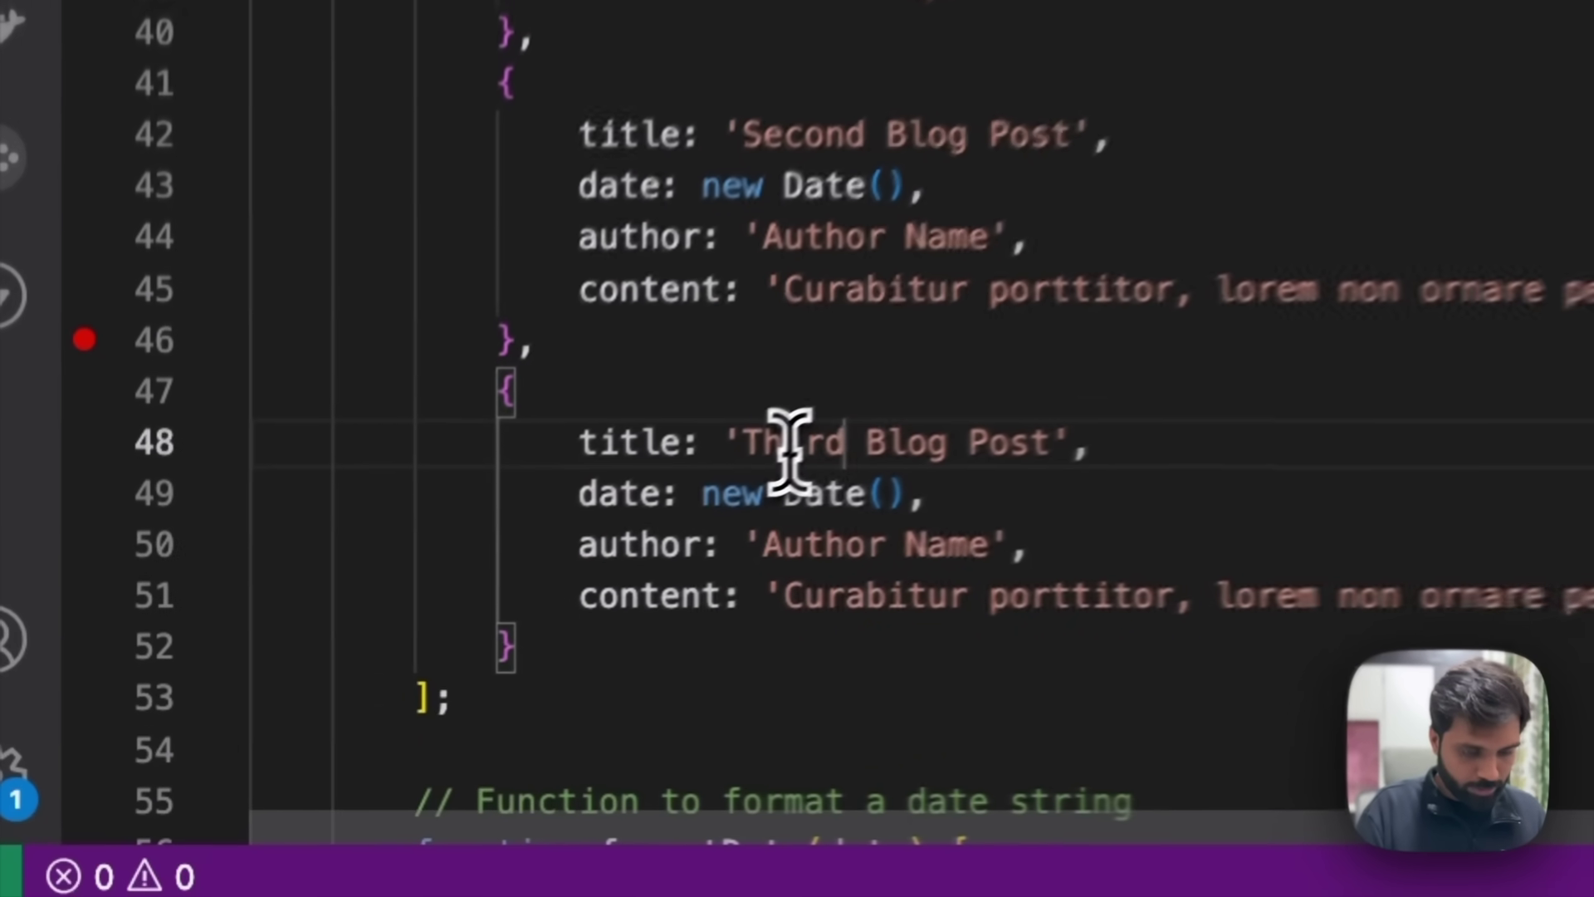
# Open the edited index.html from the blog-site-with-ipfs folder in Finder, check the third post in Chrome and return to the folder
pyautogui.press('super+Tab')
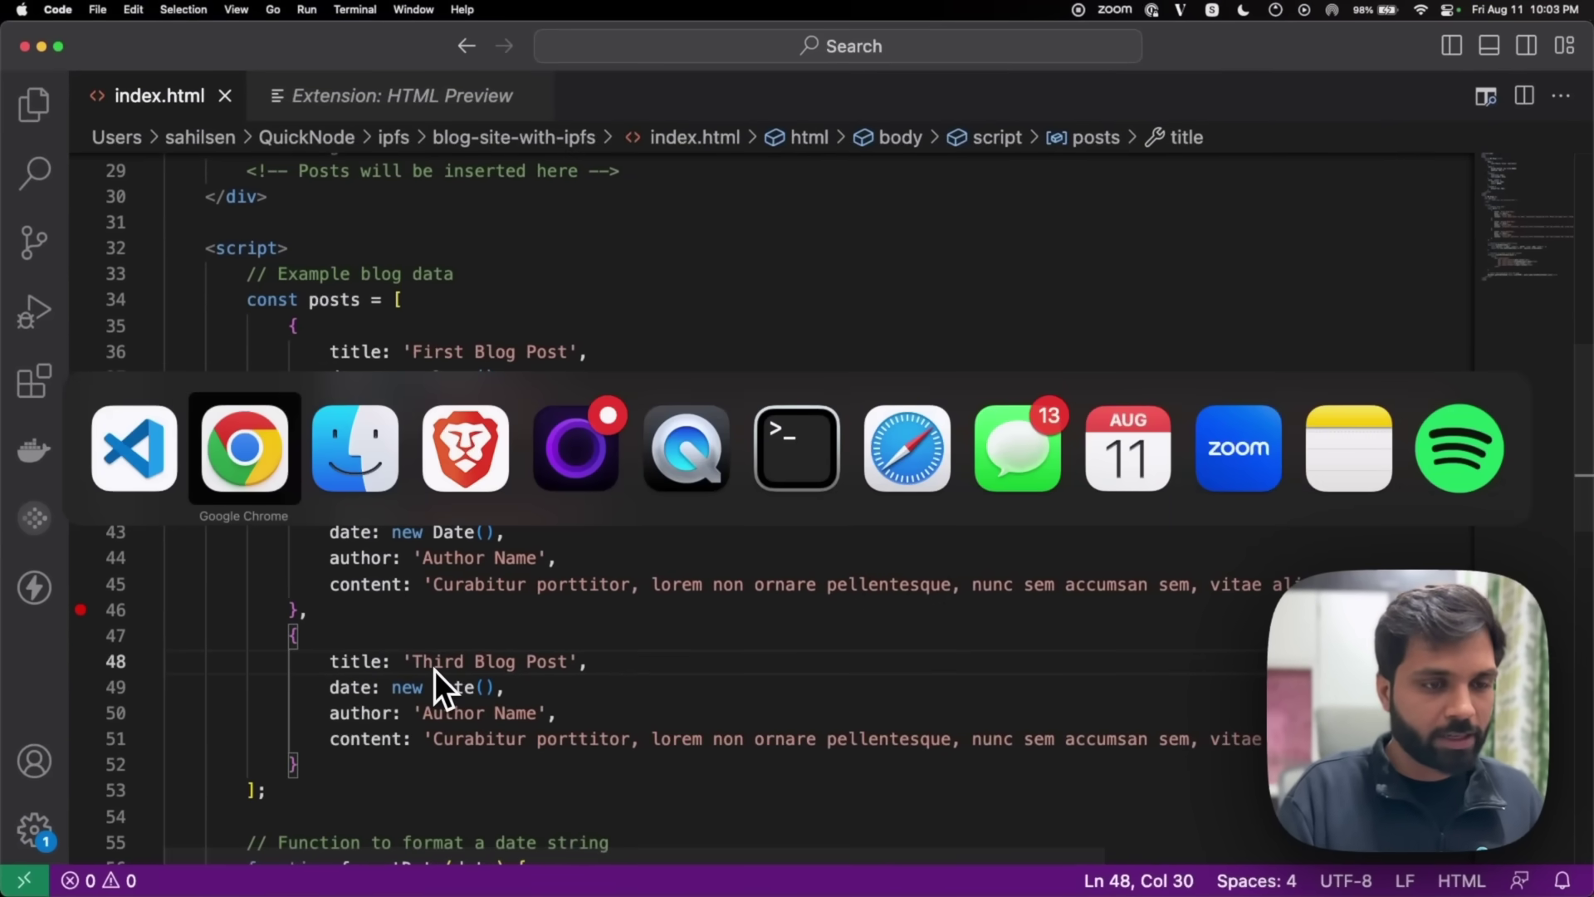
pyautogui.press('super+Tab')
pyautogui.doubleClick(418, 258)
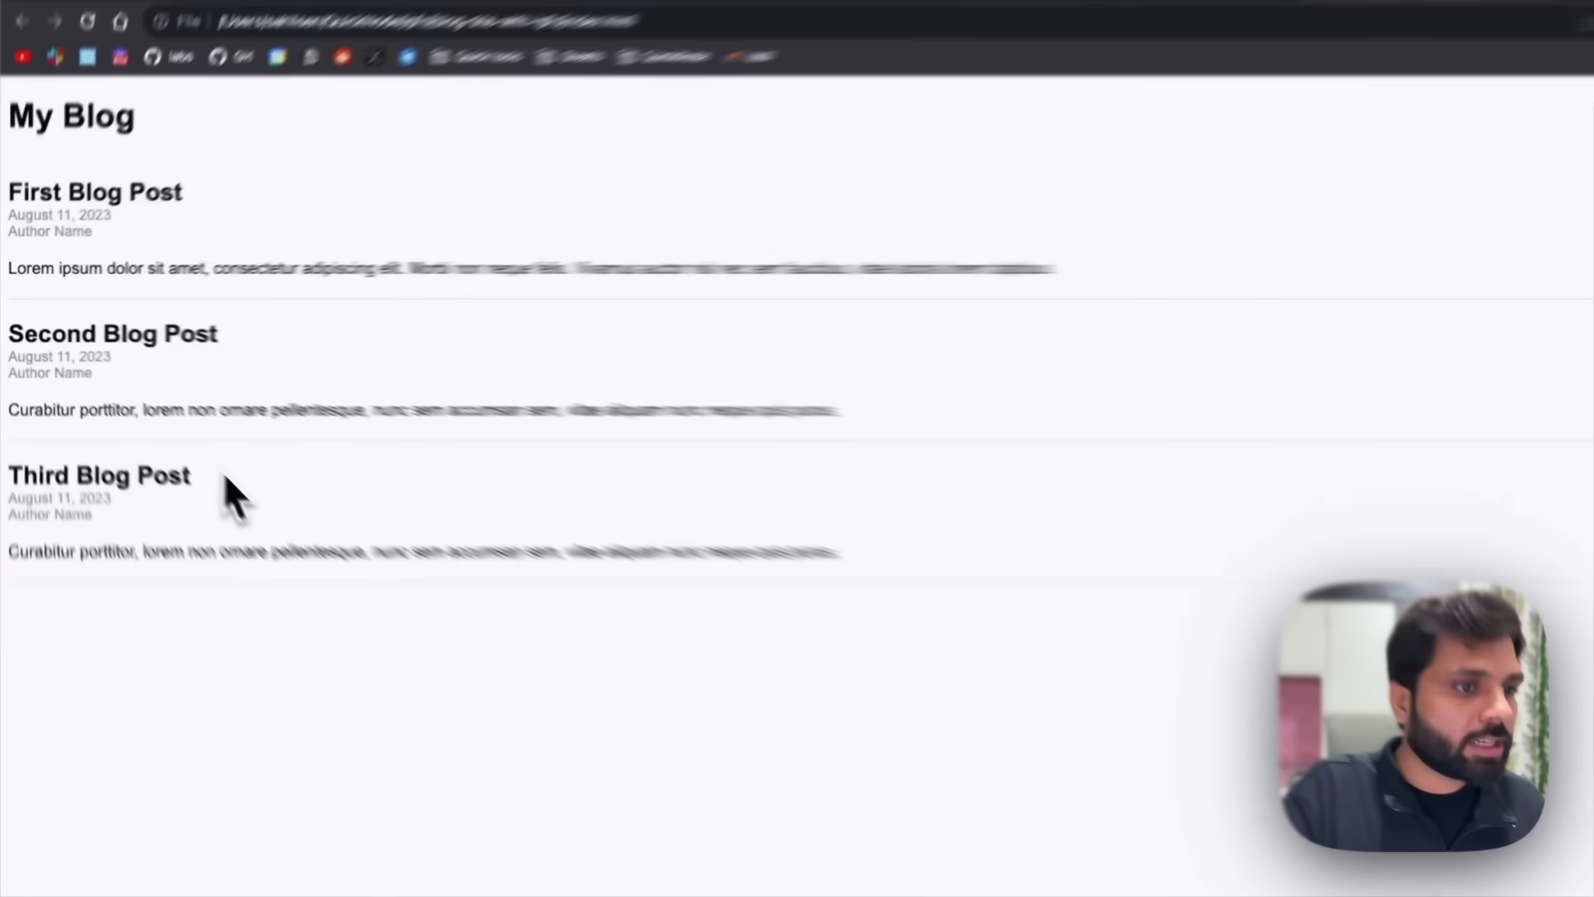
pyautogui.tripleClick(220, 487)
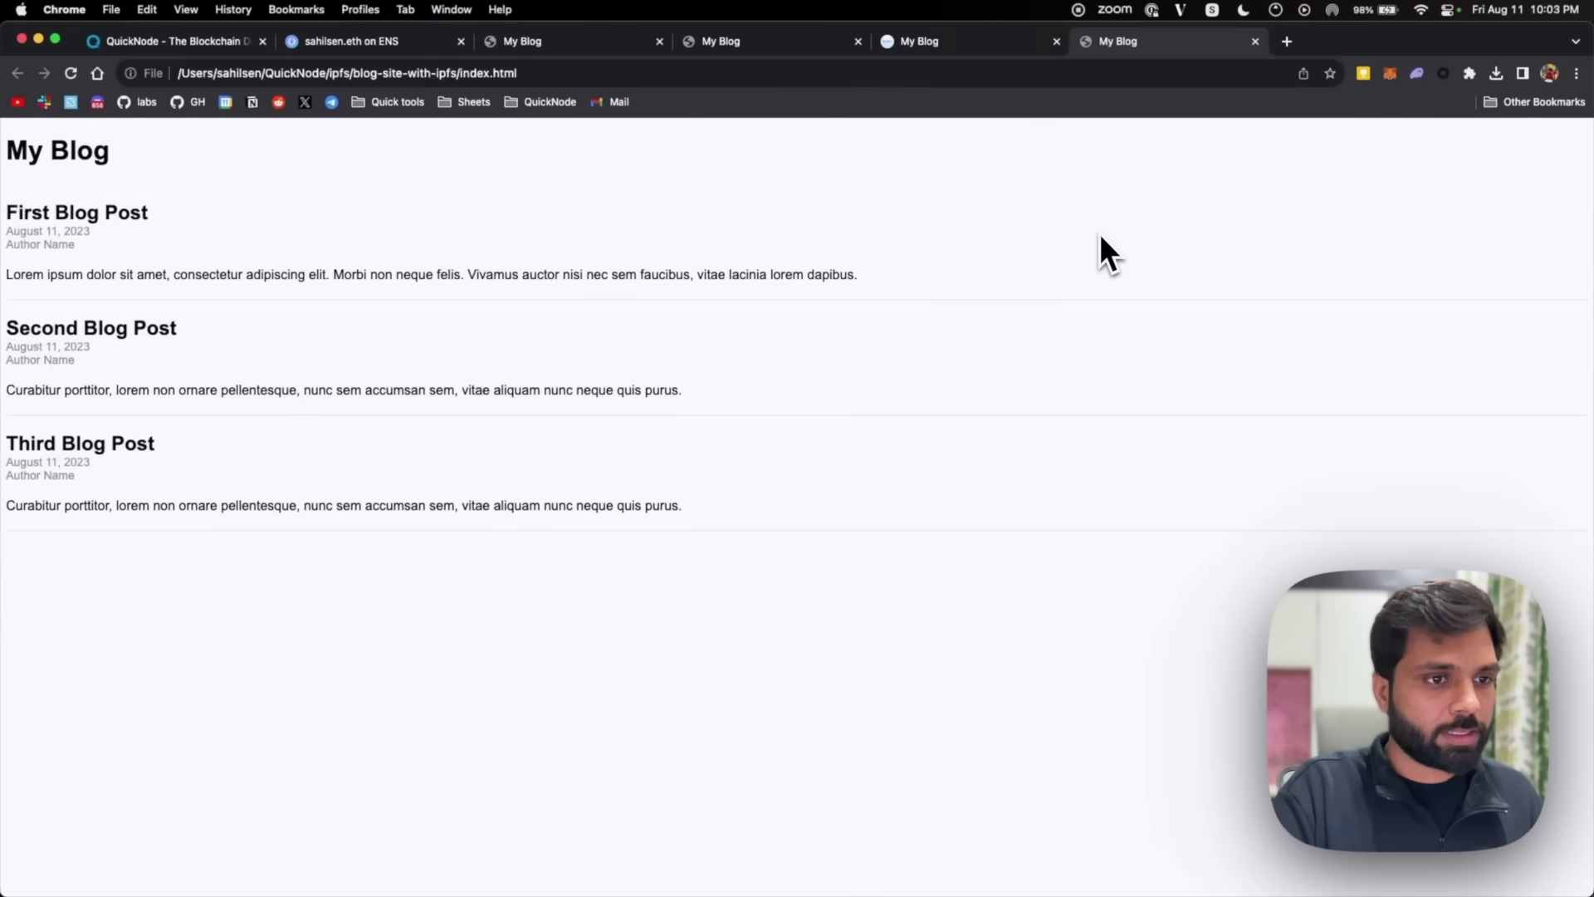
pyautogui.press('super+Tab')
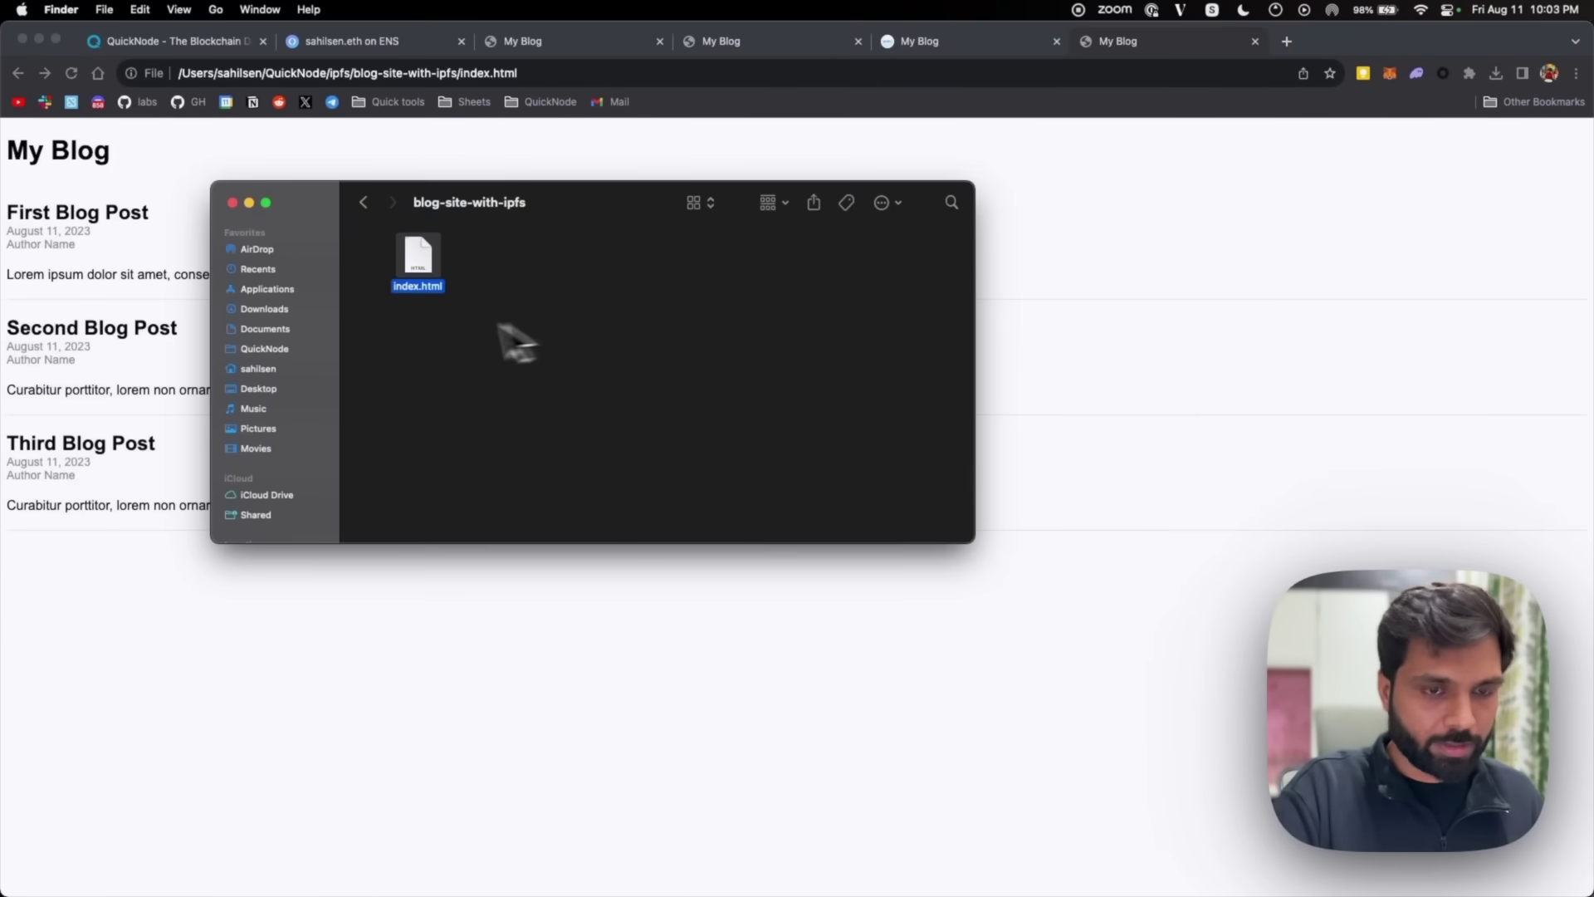